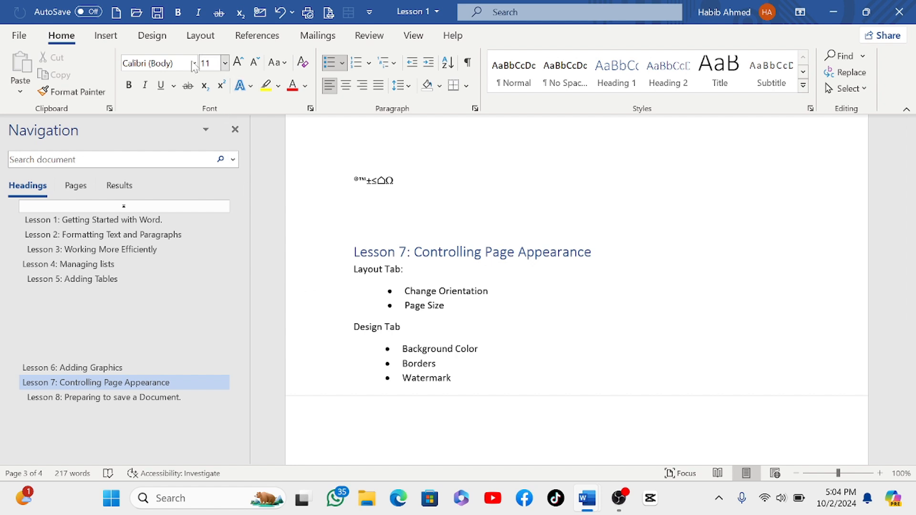
click(165, 42)
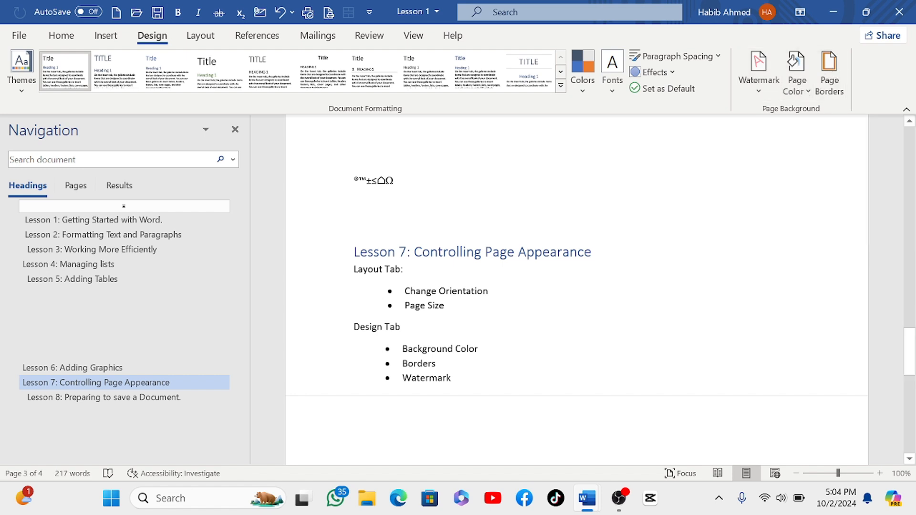
scroll(476, 358, down, 3)
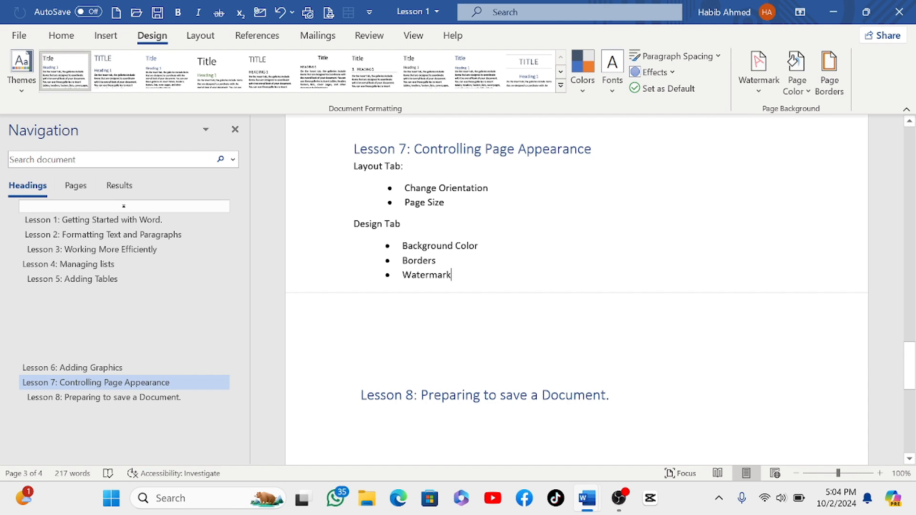
scroll(577, 286, up, 1)
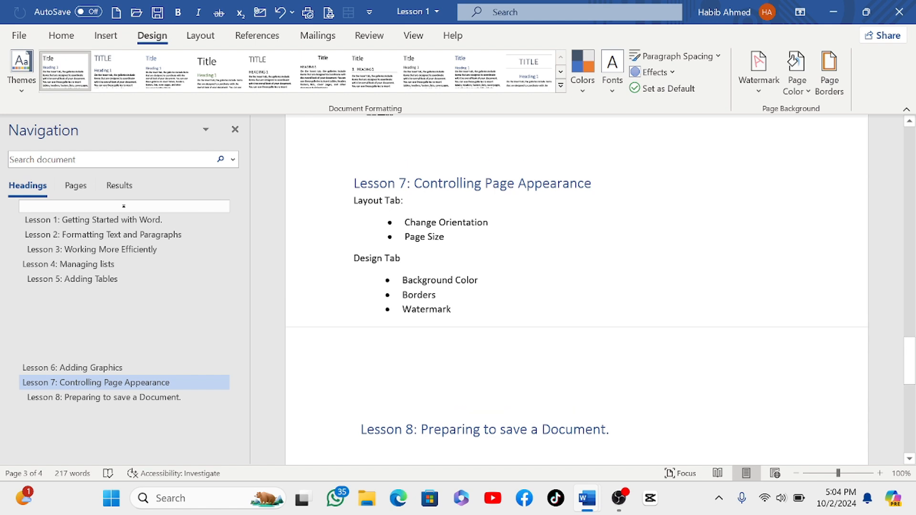
scroll(576, 286, up, 1)
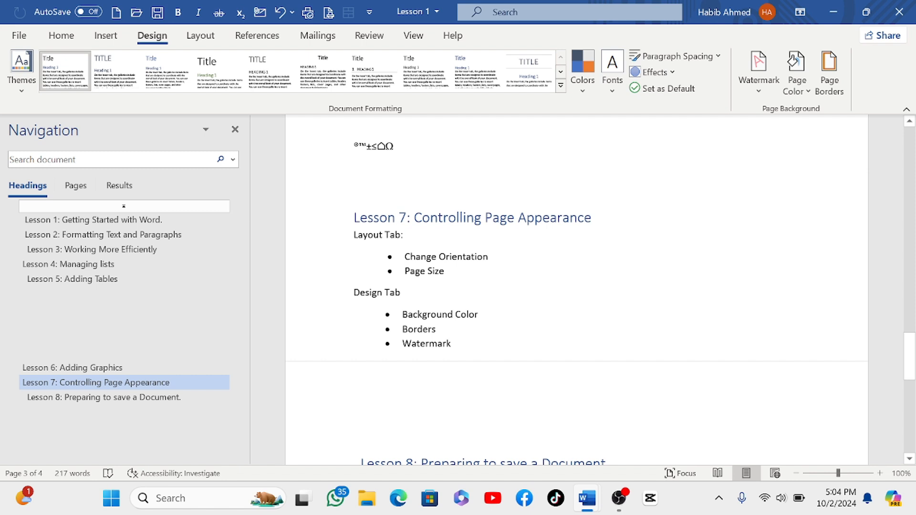
- Change the document's page orientation to Landscape
click(203, 38)
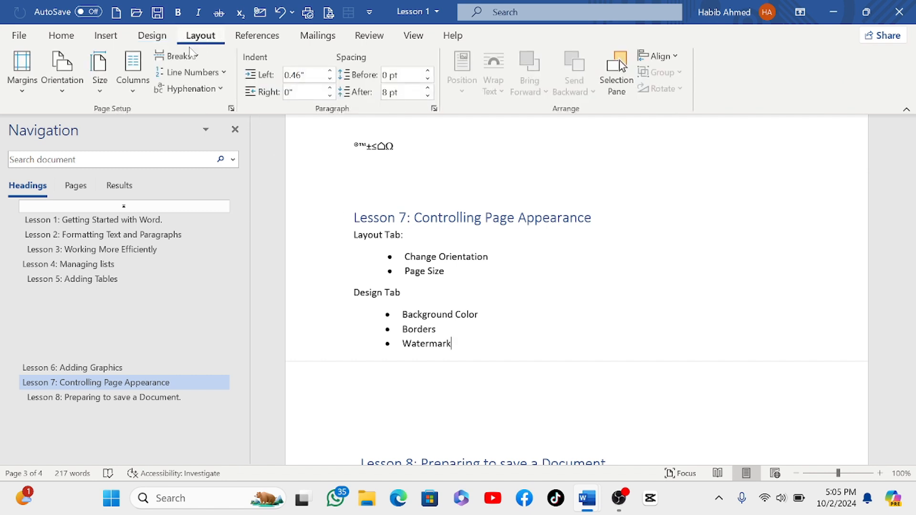
click(64, 90)
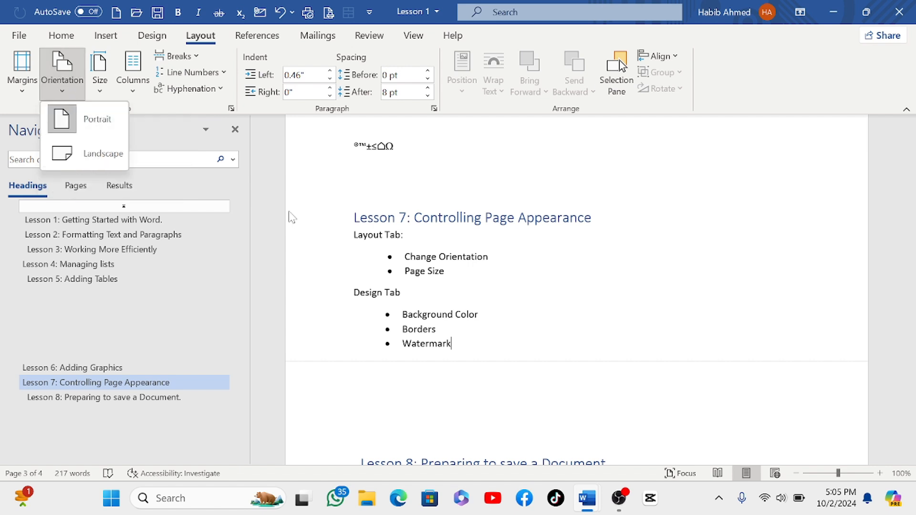
scroll(413, 247, up, 6)
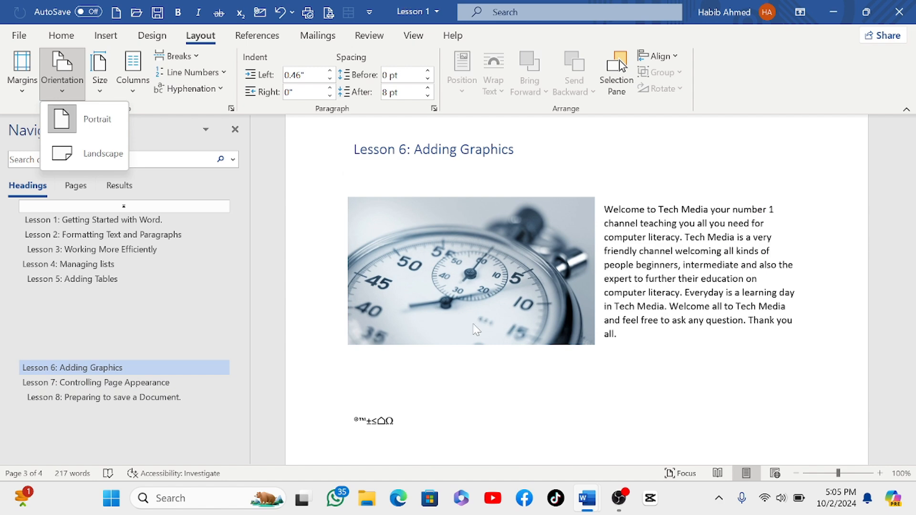
scroll(466, 373, up, 8)
scroll(468, 343, up, 10)
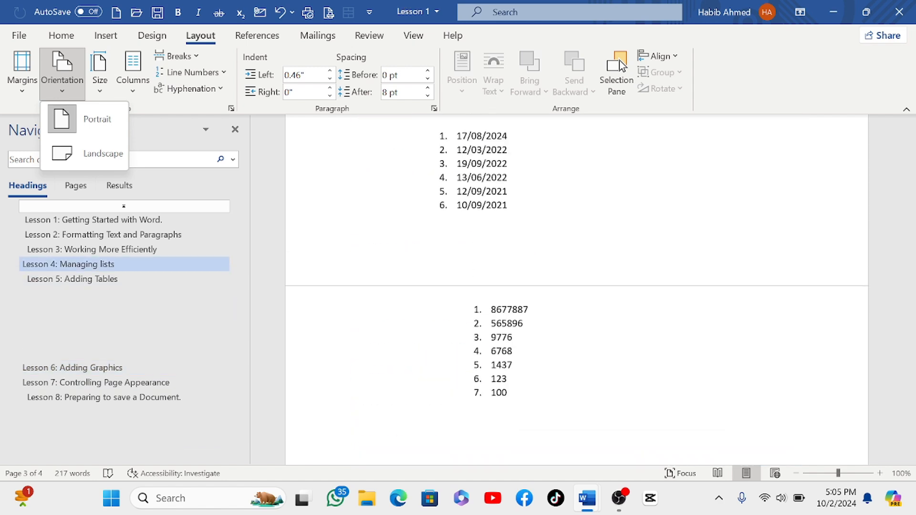
scroll(469, 342, down, 10)
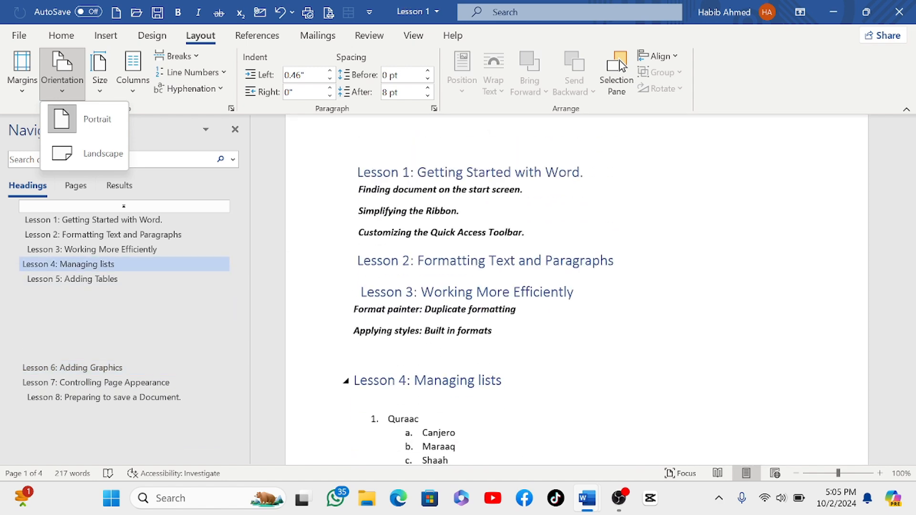
scroll(469, 343, down, 10)
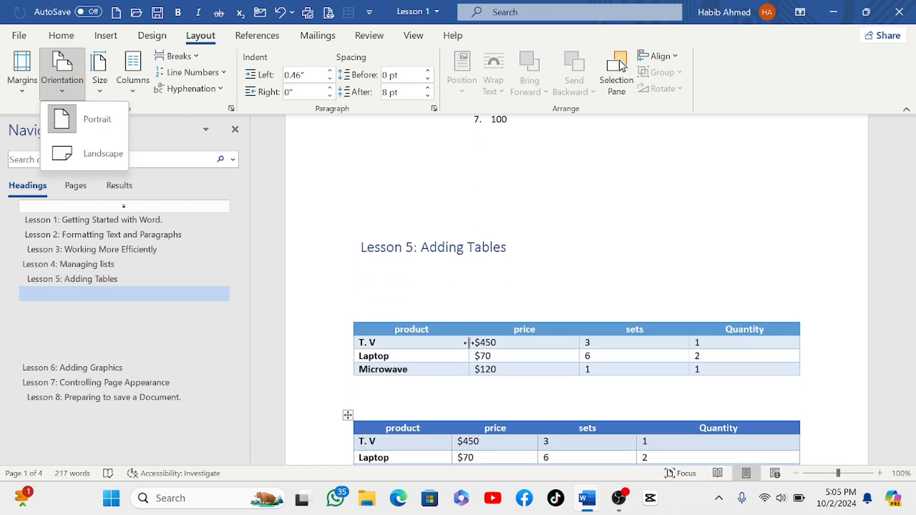
scroll(469, 343, down, 3)
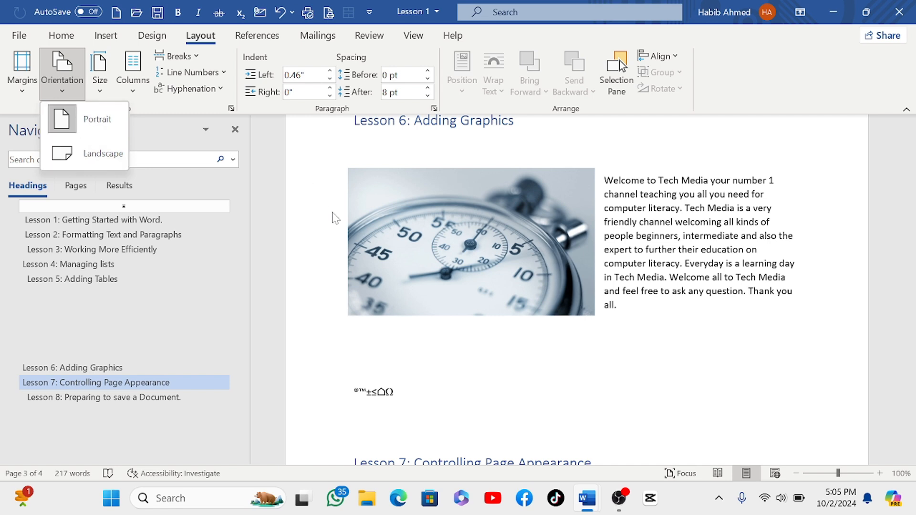
scroll(408, 266, down, 4)
scroll(408, 266, up, 6)
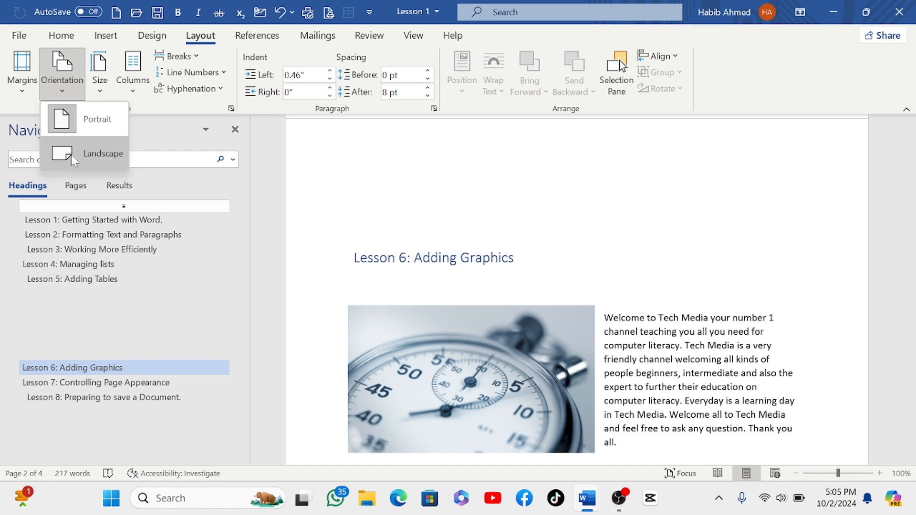
scroll(389, 212, up, 1)
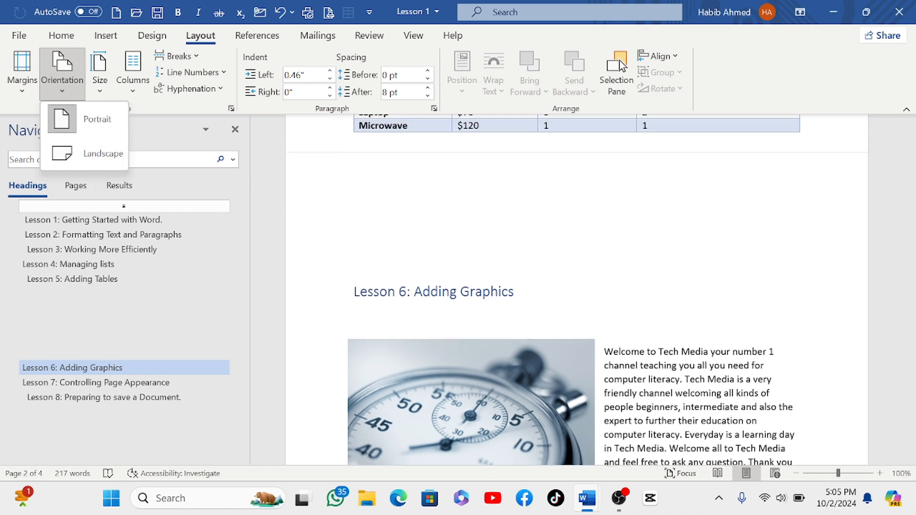
scroll(389, 206, up, 2)
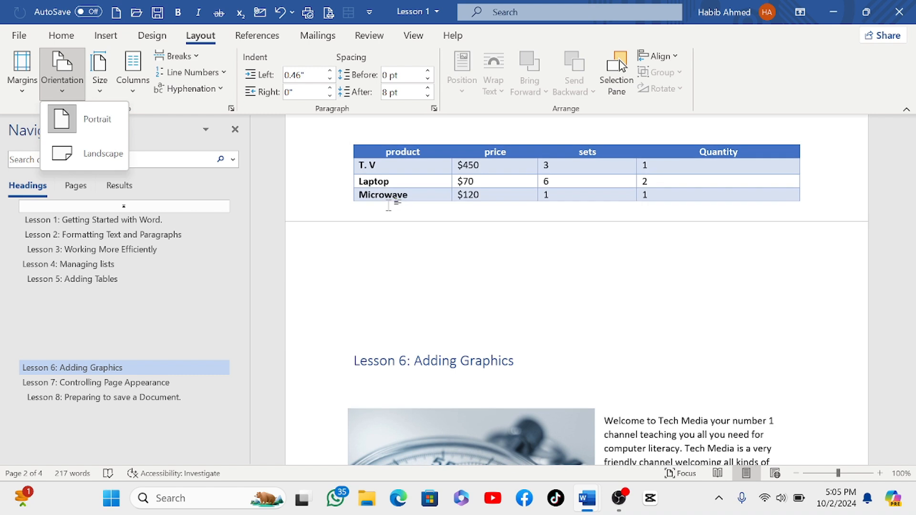
scroll(389, 206, up, 3)
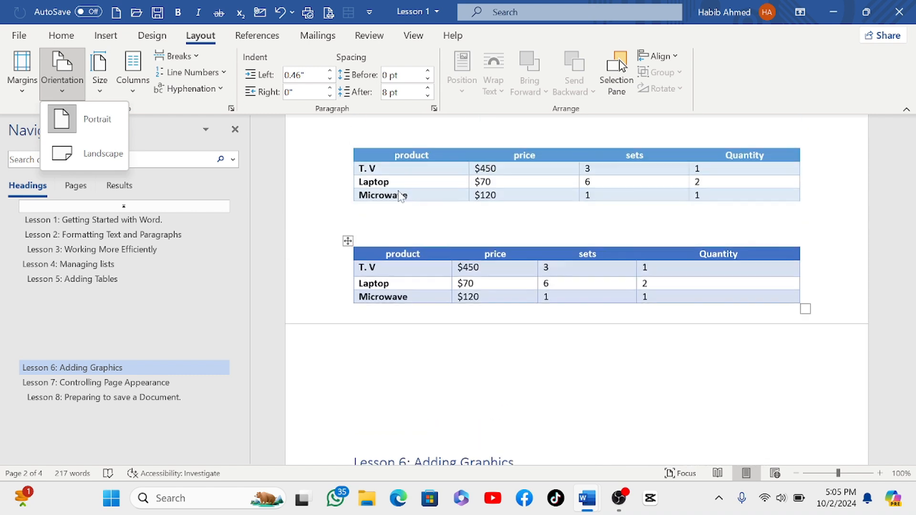
click(77, 164)
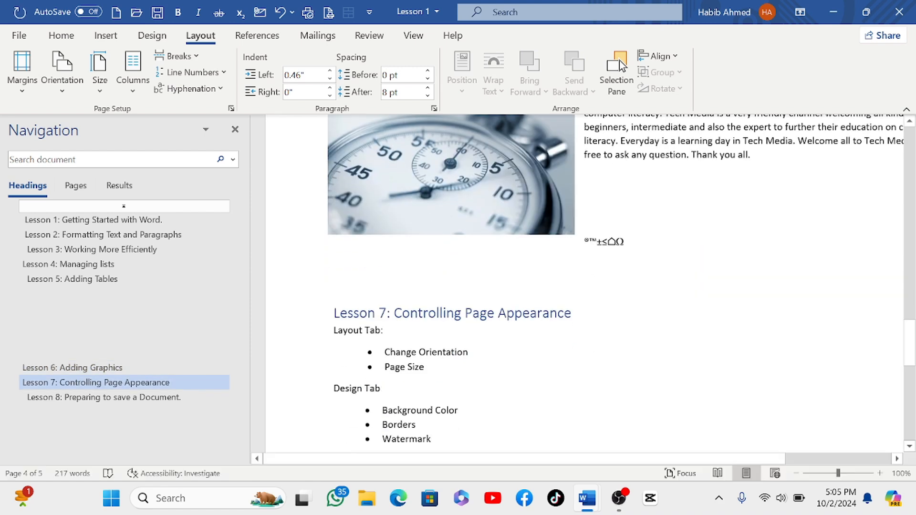
- Examine how the lists, tables, picture and lesson headings are laid out across the landscape pages
scroll(435, 258, up, 5)
scroll(436, 265, up, 9)
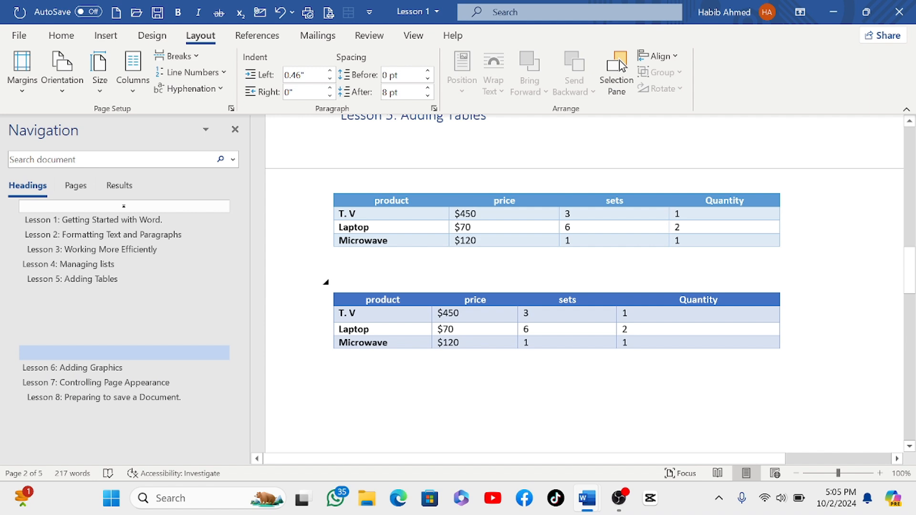
scroll(581, 290, up, 2)
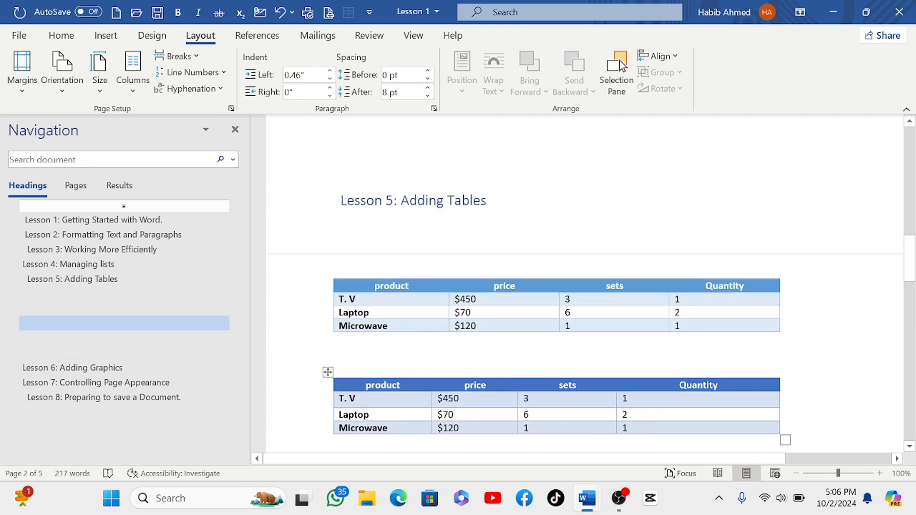
scroll(582, 289, down, 3)
scroll(585, 286, down, 3)
scroll(584, 286, up, 5)
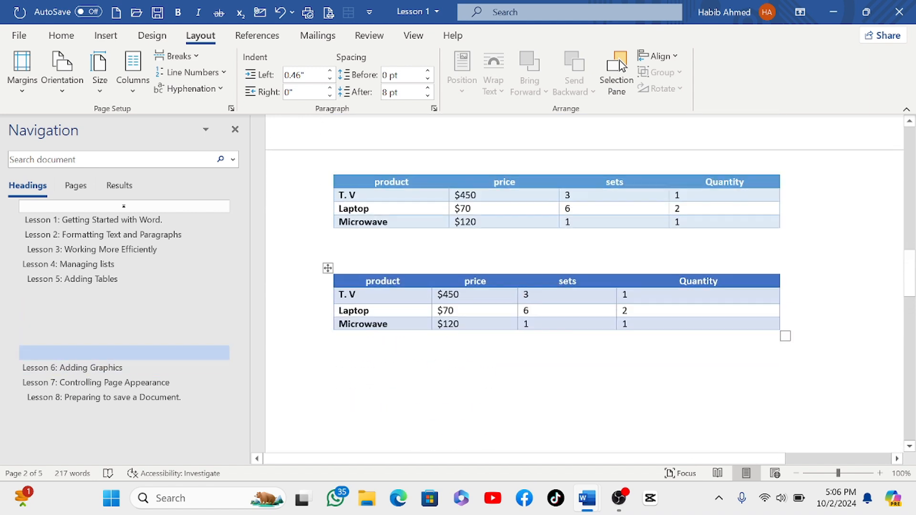
scroll(434, 307, down, 4)
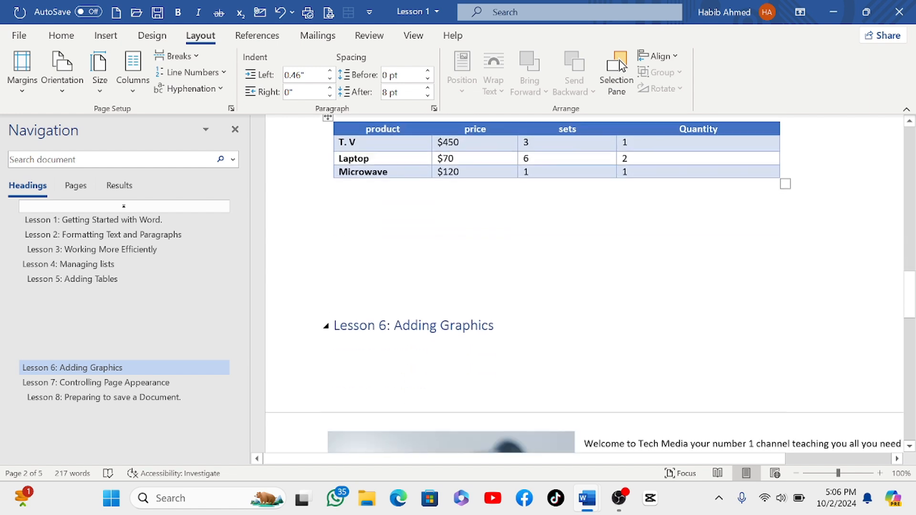
scroll(434, 306, up, 2)
scroll(435, 307, up, 10)
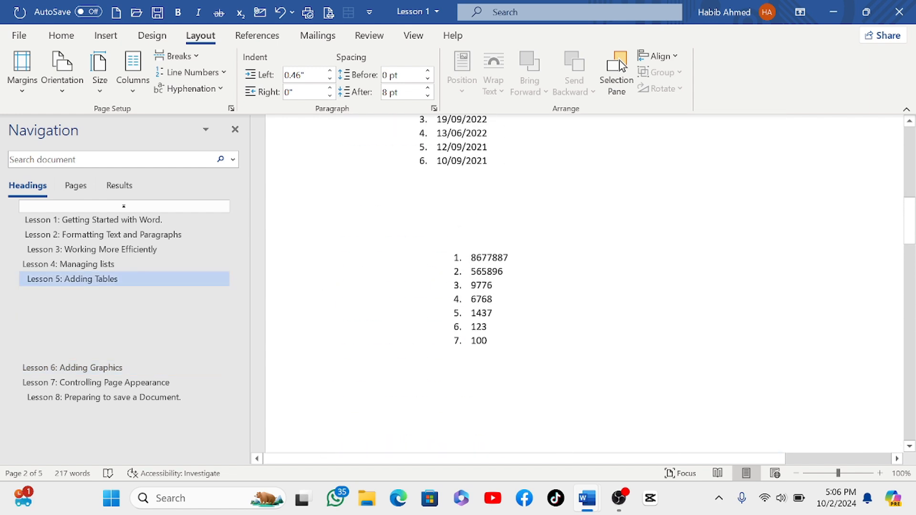
scroll(434, 307, up, 10)
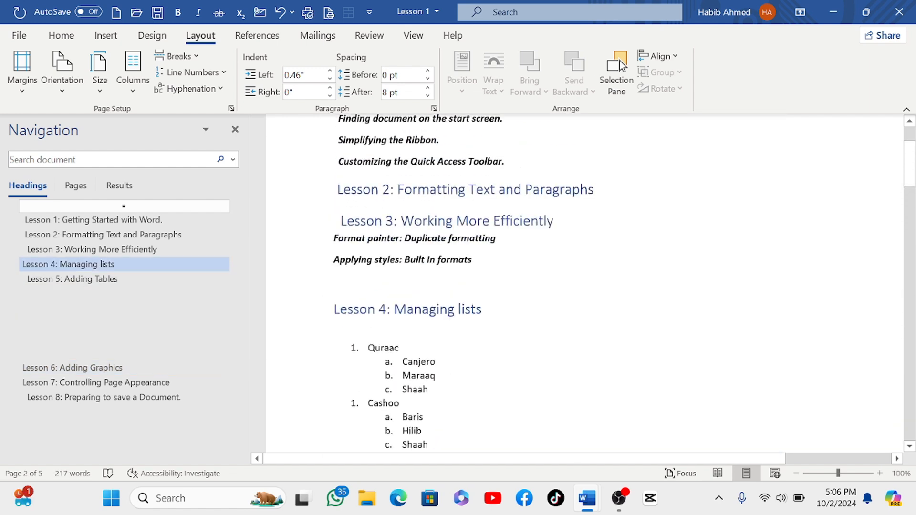
scroll(434, 307, down, 15)
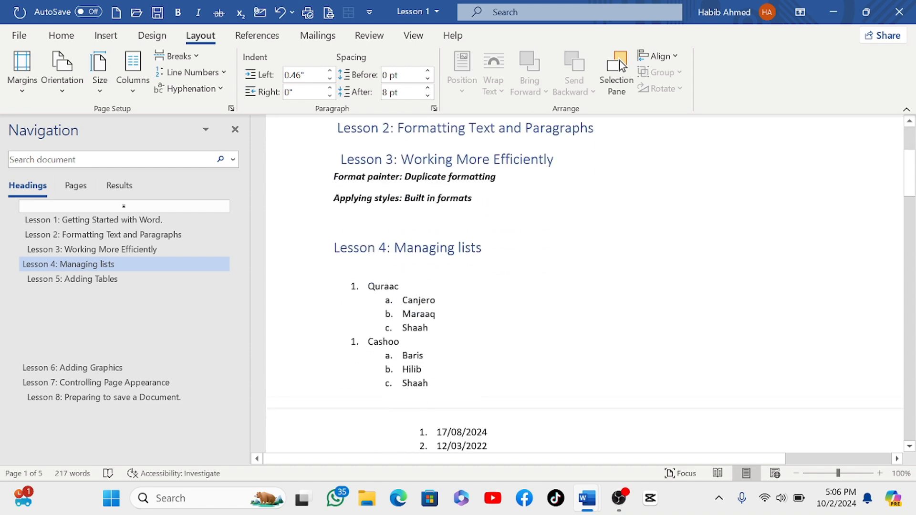
scroll(431, 269, down, 10)
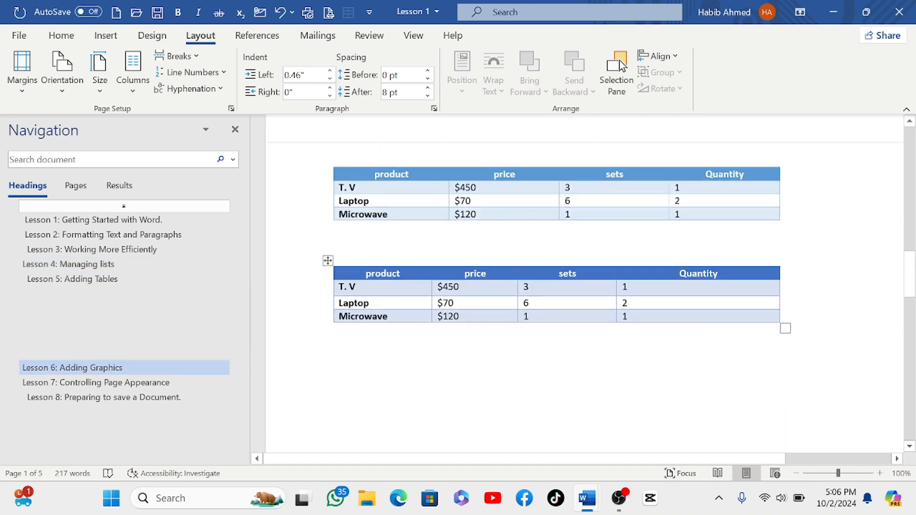
scroll(431, 270, down, 10)
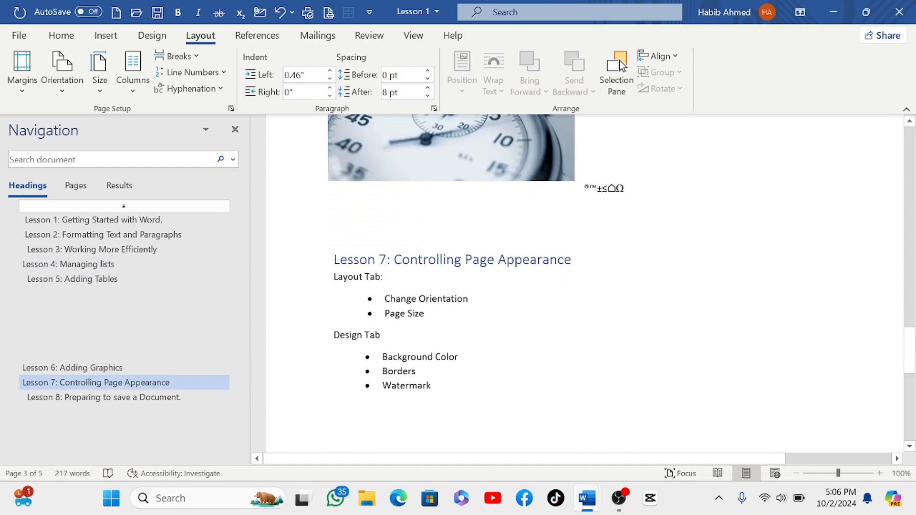
scroll(584, 286, up, 4)
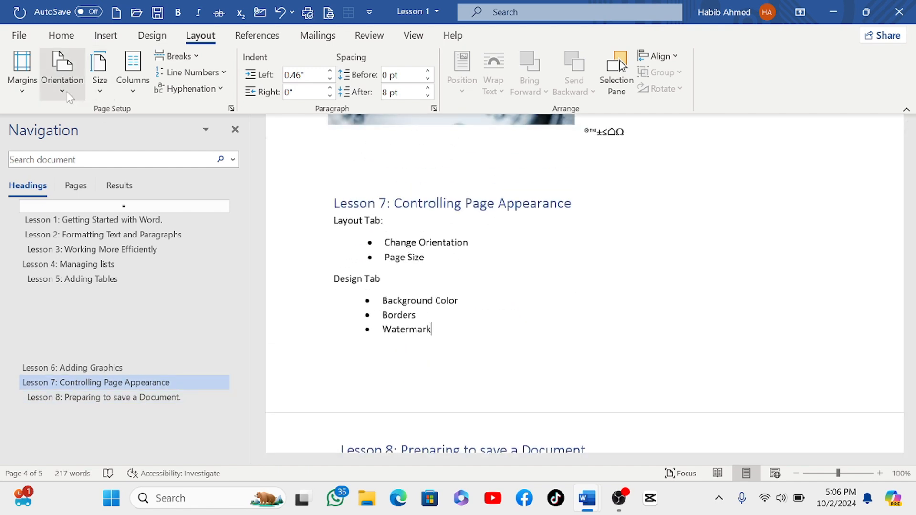
- Set the document's page orientation back to Portrait and check the tables and Lesson 6 pages
click(62, 94)
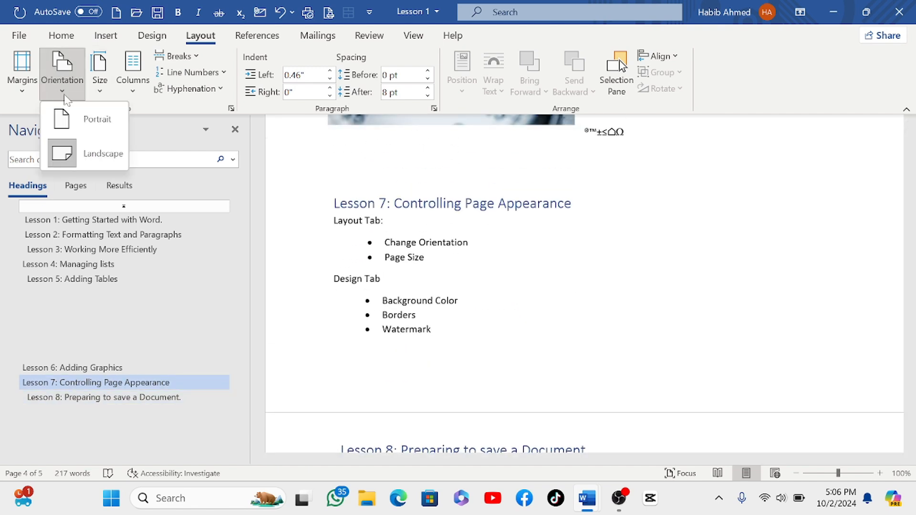
click(98, 122)
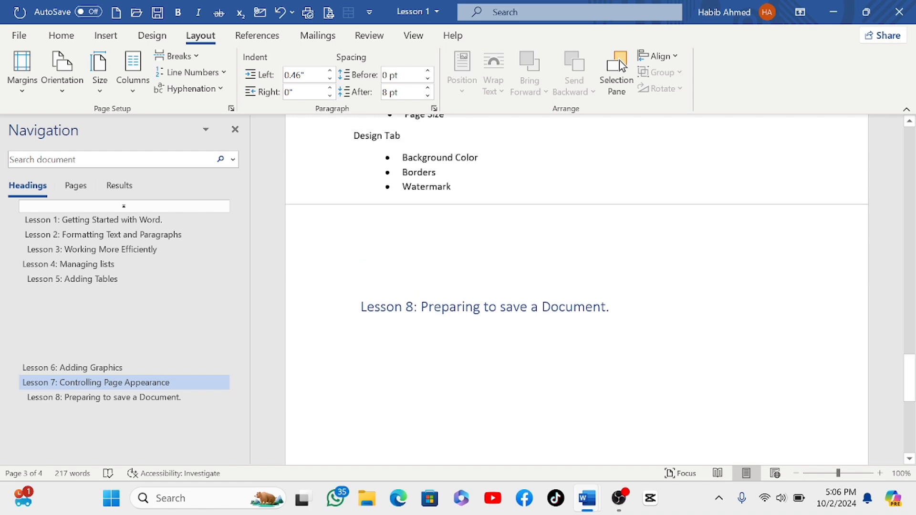
scroll(393, 328, up, 11)
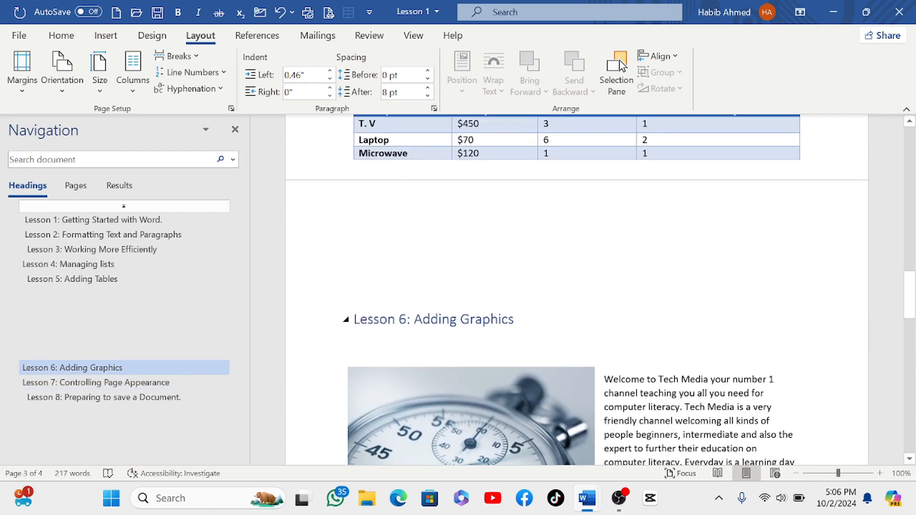
scroll(377, 320, down, 2)
scroll(374, 321, up, 4)
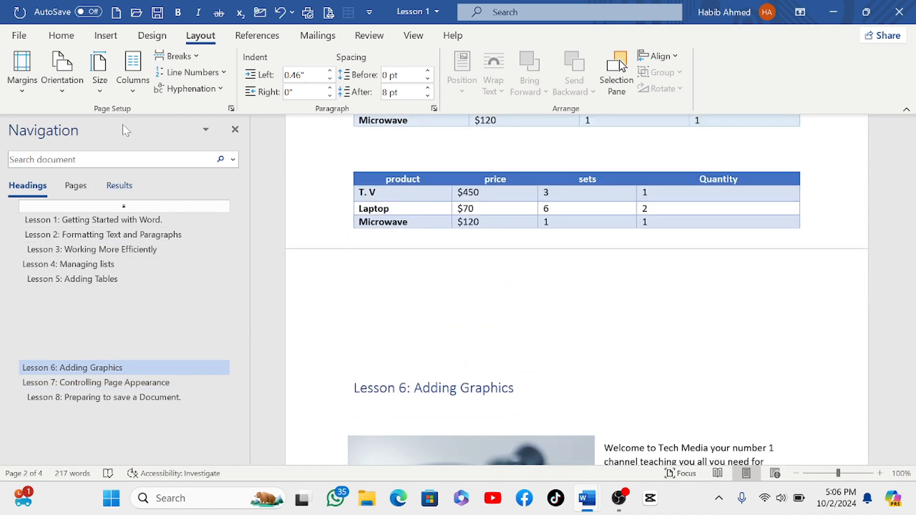
click(63, 88)
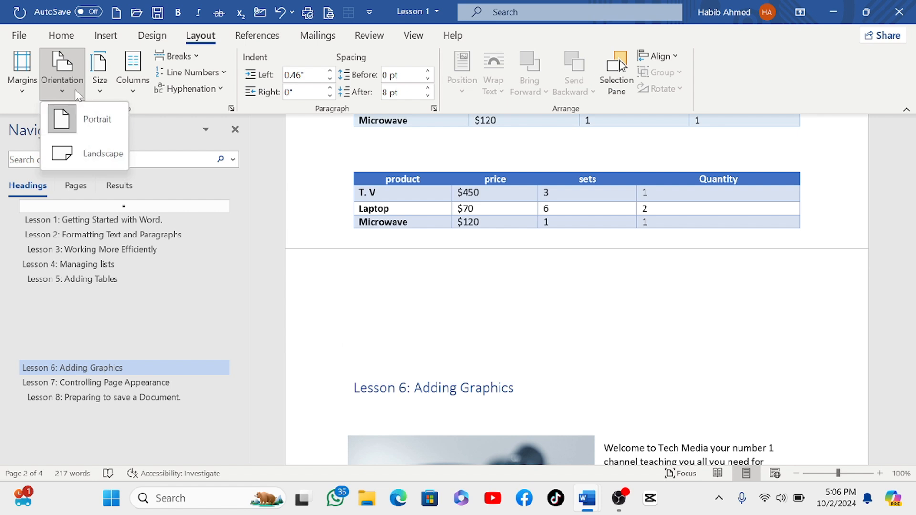
click(394, 235)
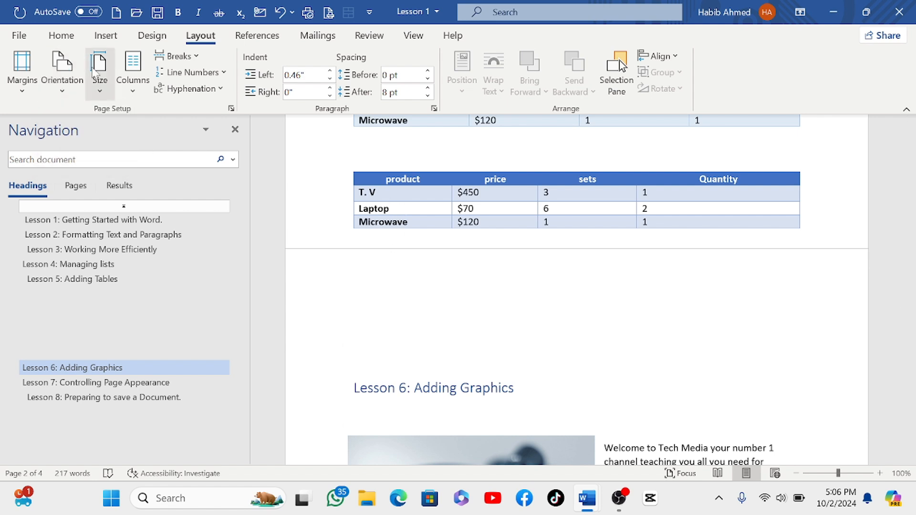
- Change the document's page size to Legal, 8.5" x 14"
click(101, 91)
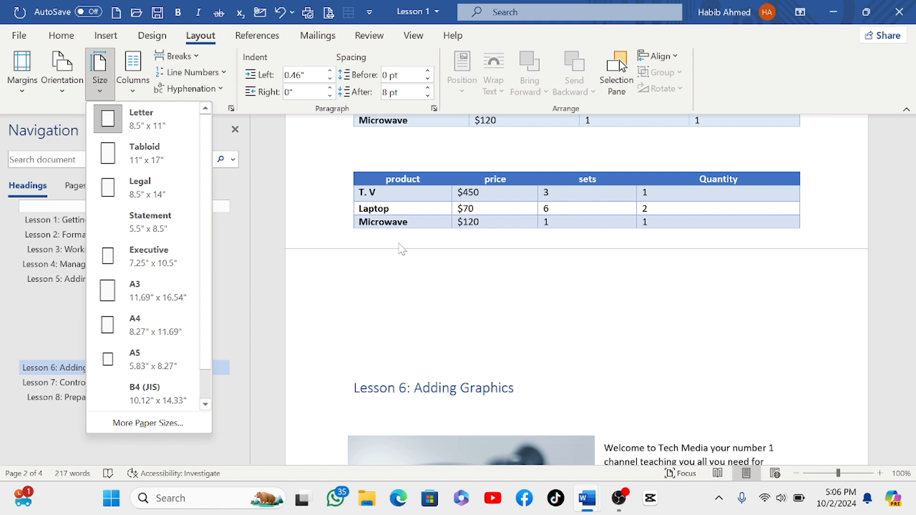
scroll(402, 248, up, 1)
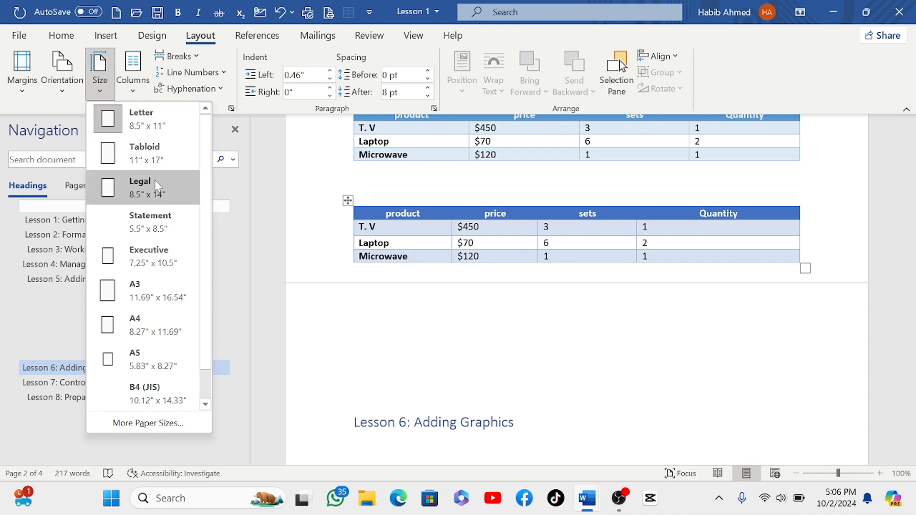
scroll(363, 272, up, 3)
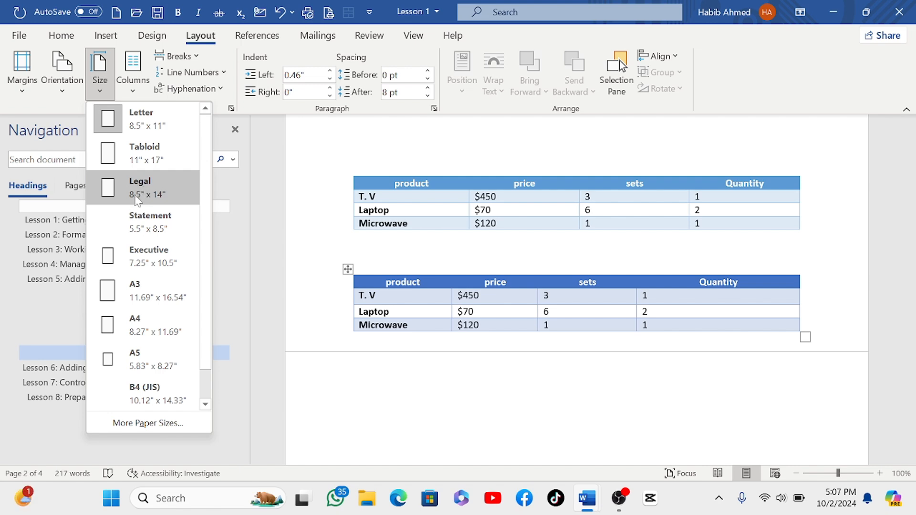
click(141, 191)
scroll(375, 237, down, 3)
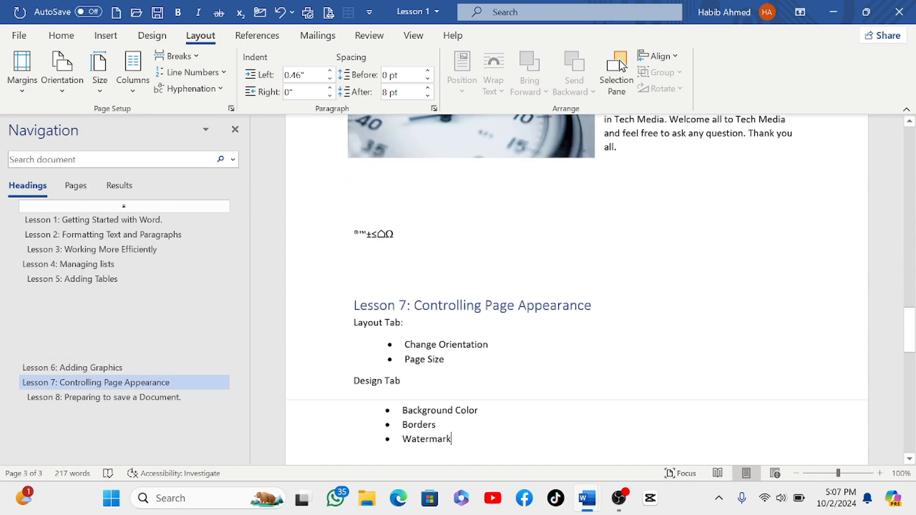
- Examine how the lists, tables, picture and lesson headings are laid out across the Legal-size pages
scroll(375, 236, up, 5)
scroll(375, 237, up, 10)
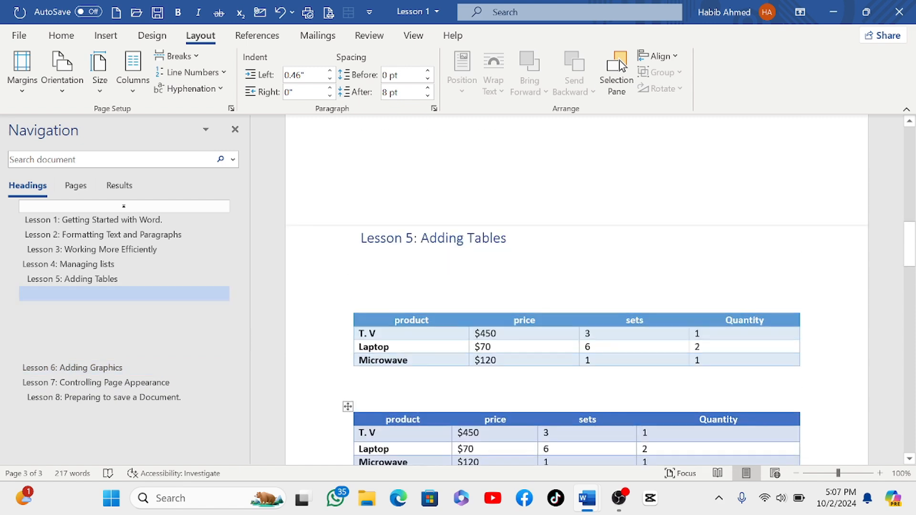
scroll(573, 286, up, 15)
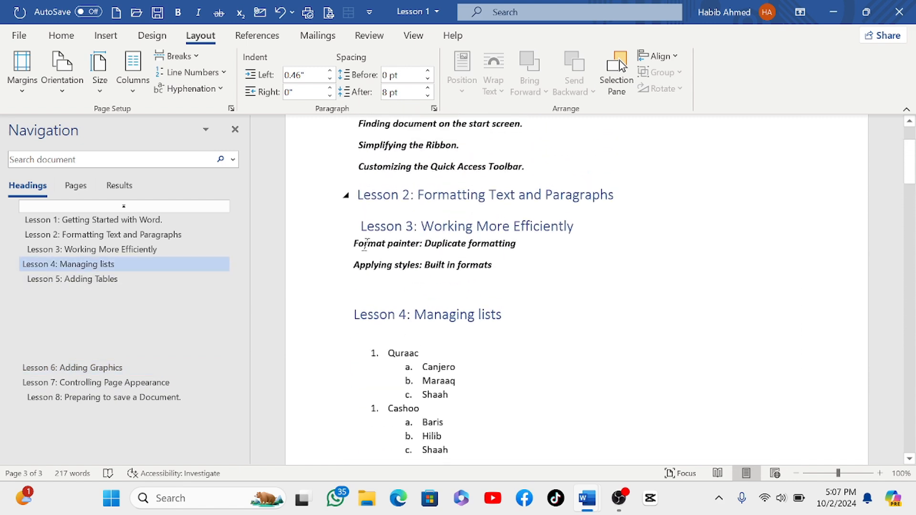
scroll(572, 286, down, 15)
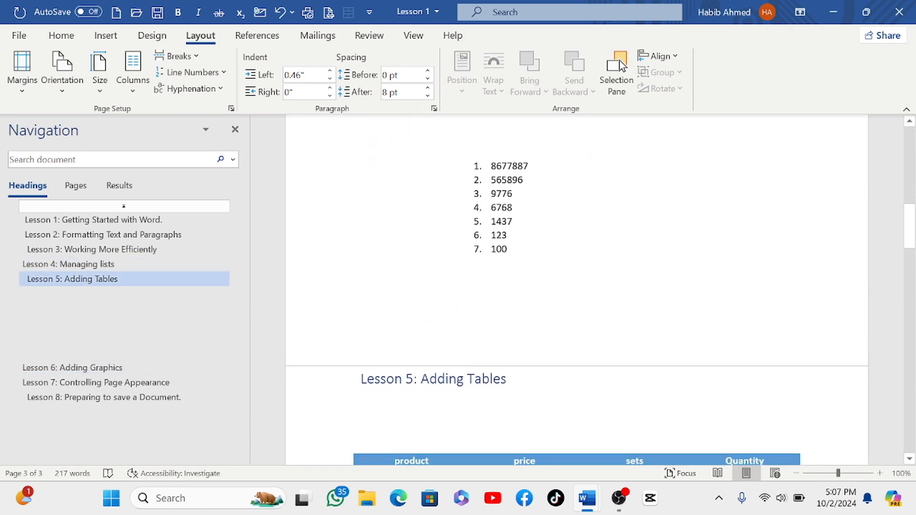
scroll(364, 248, down, 10)
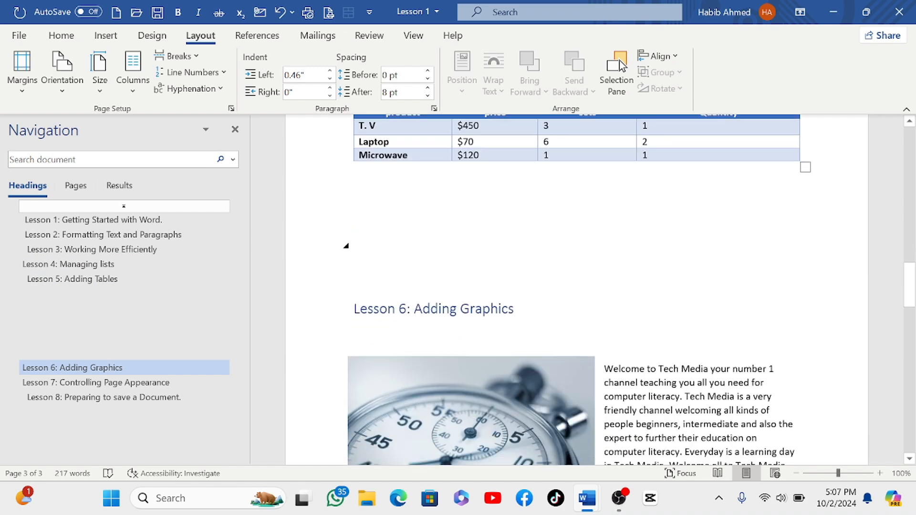
scroll(364, 248, down, 6)
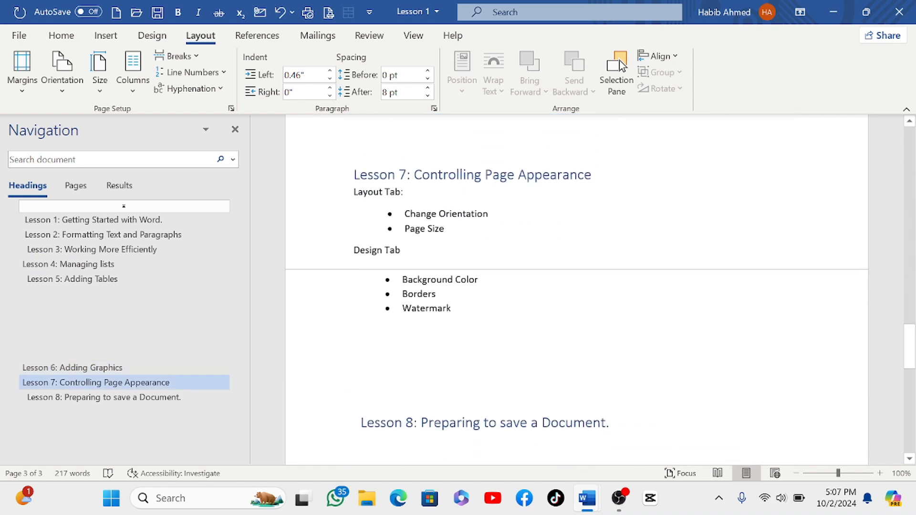
scroll(576, 287, down, 3)
scroll(577, 286, up, 12)
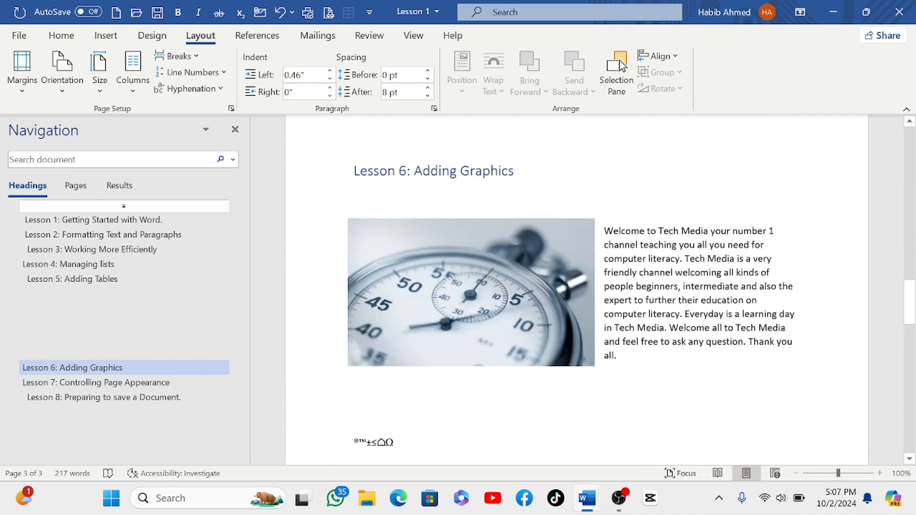
- Change the page size to A3, 11.69" x 16.54", and check the Lesson 6 picture and the numbered lists
click(100, 71)
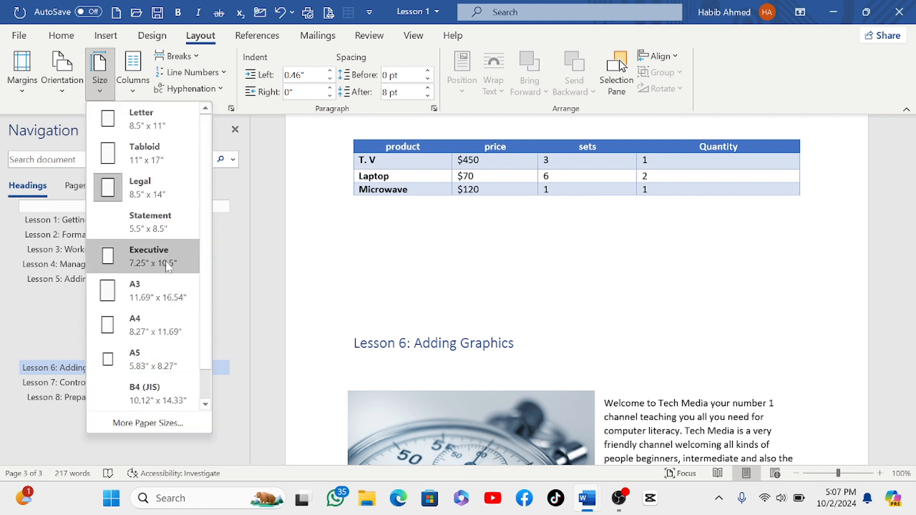
click(131, 292)
scroll(331, 302, up, 17)
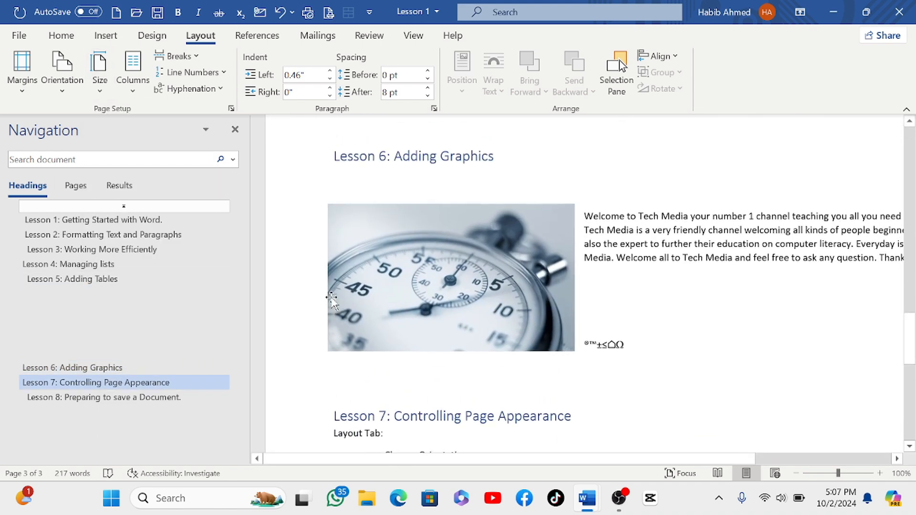
scroll(330, 303, up, 3)
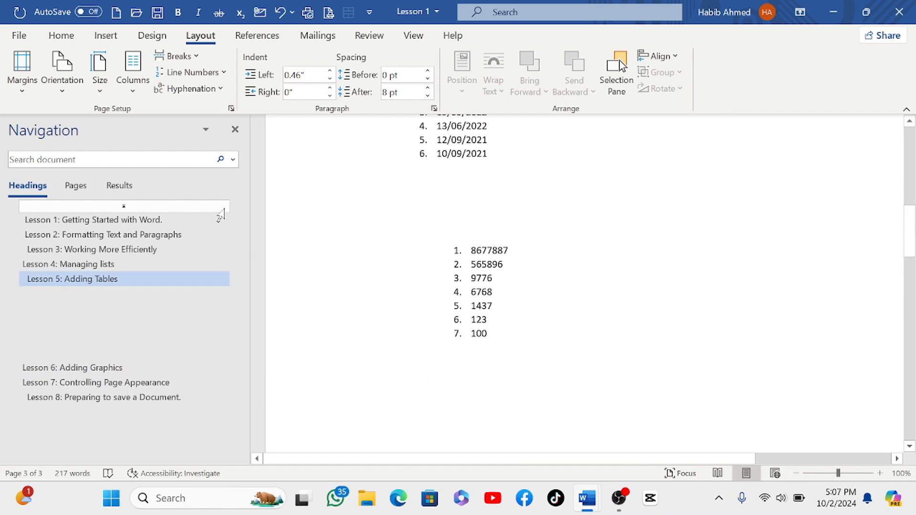
- Change the page size to A5, 5.83" x 8.27", and look over the narrower pages up to the Lesson 5 tables
click(103, 85)
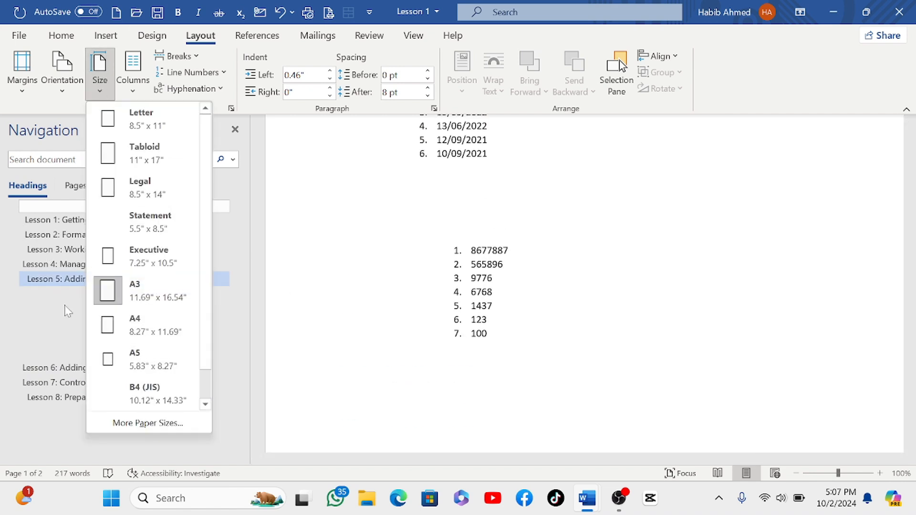
scroll(105, 309, down, 1)
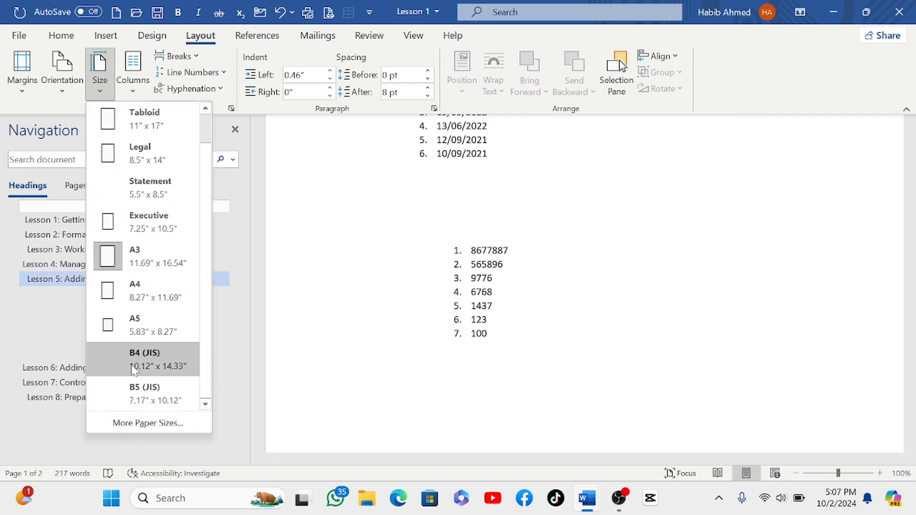
click(120, 324)
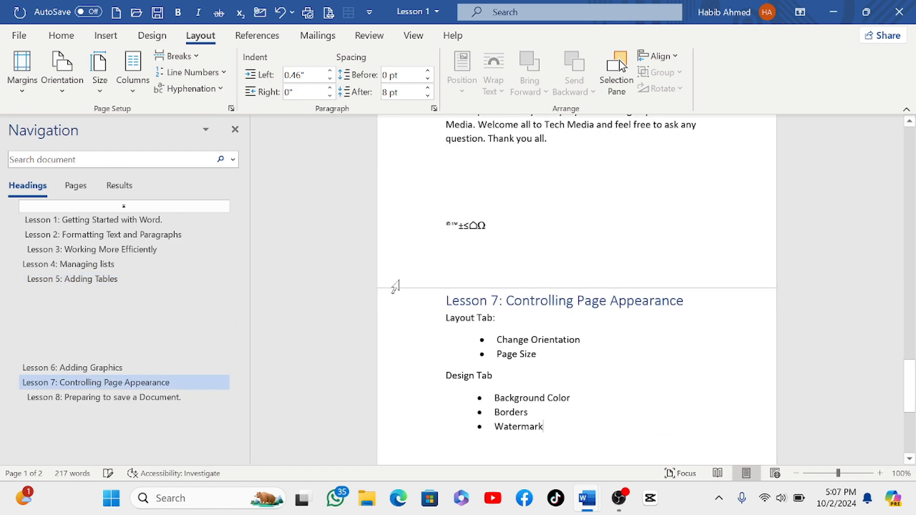
scroll(396, 286, up, 5)
scroll(398, 285, up, 12)
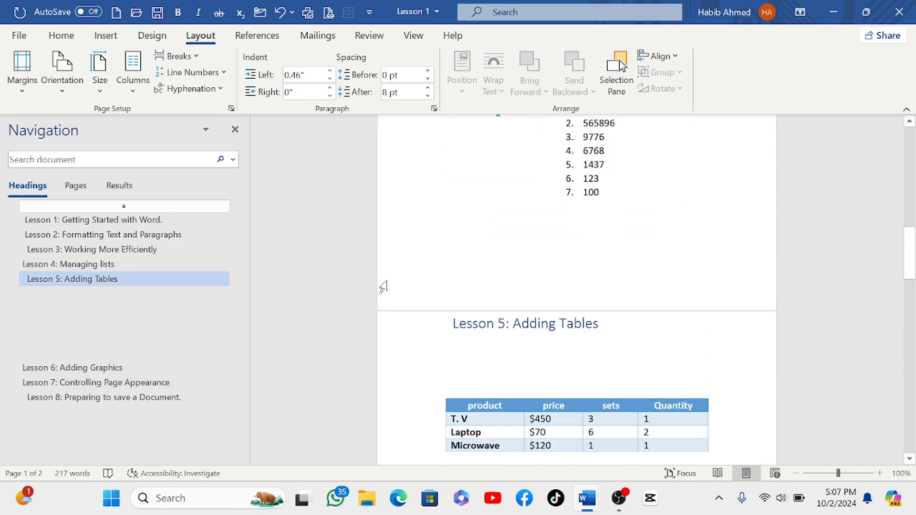
- Set the page size back to Letter, 8.5" x 11", and check the Lesson 6 and Lesson 7 pages
click(101, 88)
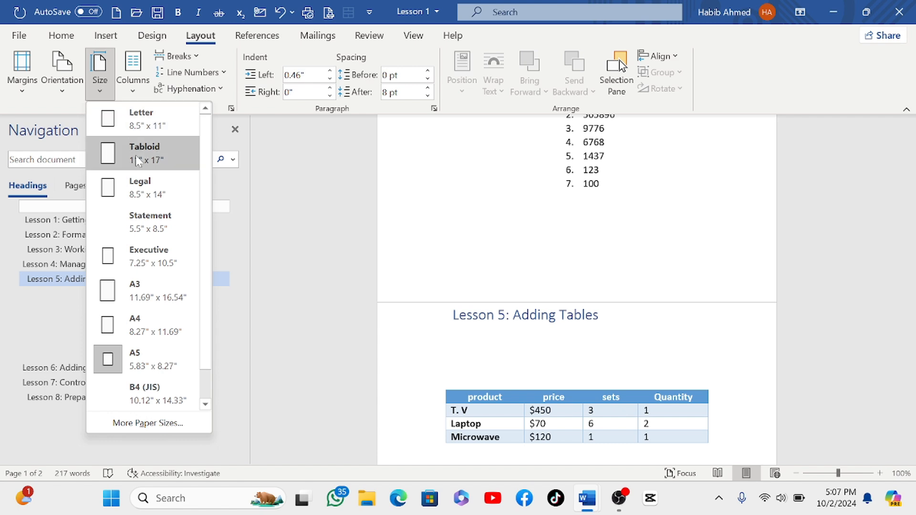
click(142, 118)
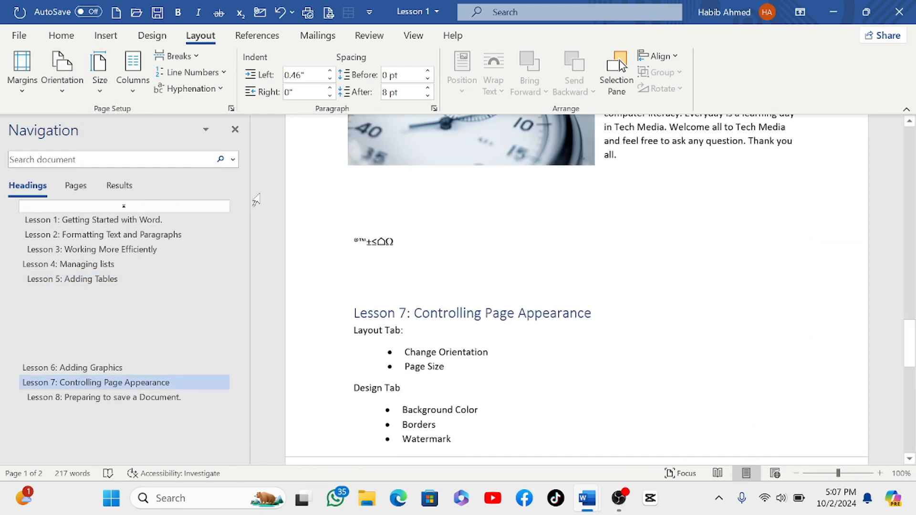
scroll(486, 261, up, 5)
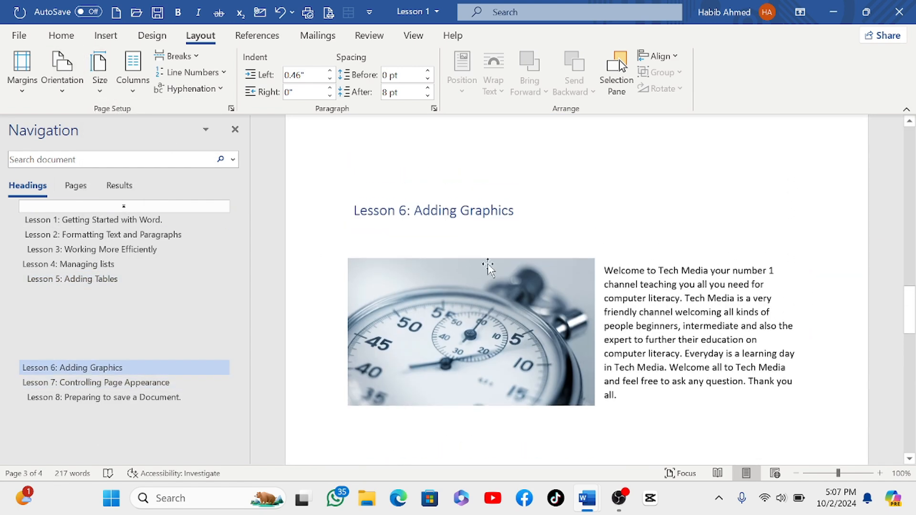
scroll(486, 261, down, 4)
scroll(475, 286, down, 6)
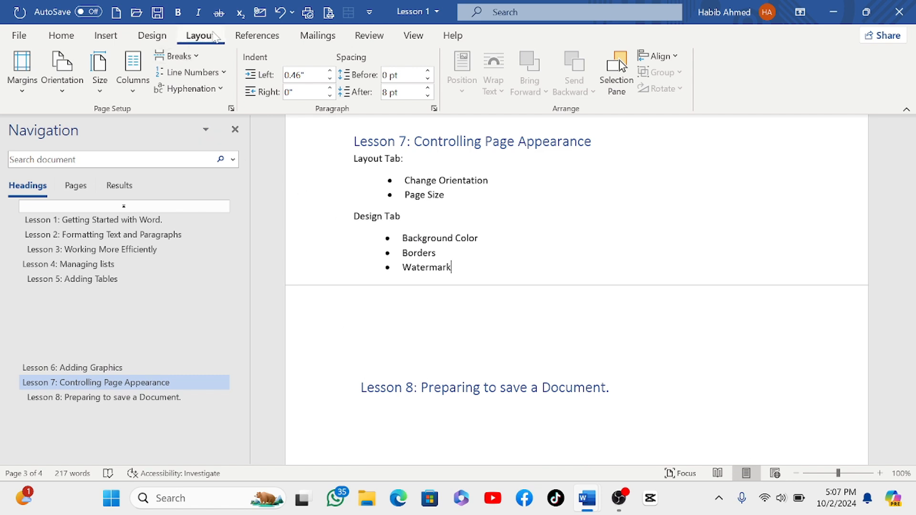
- Open the page border settings and choose a dashed line style for the whole document's border
click(144, 42)
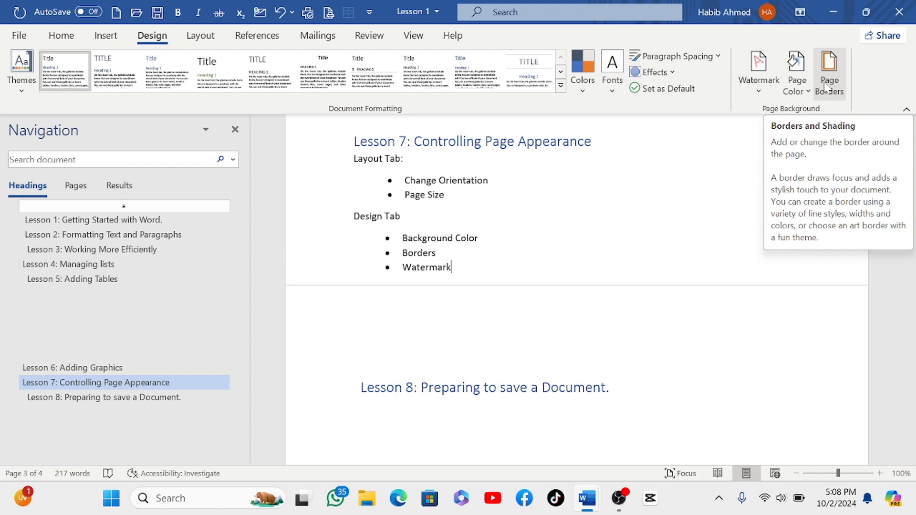
click(829, 85)
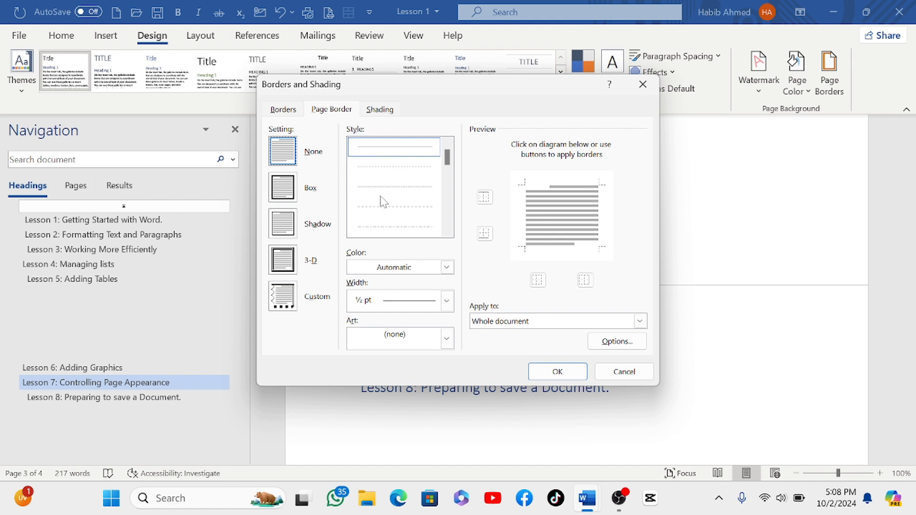
click(431, 226)
click(423, 200)
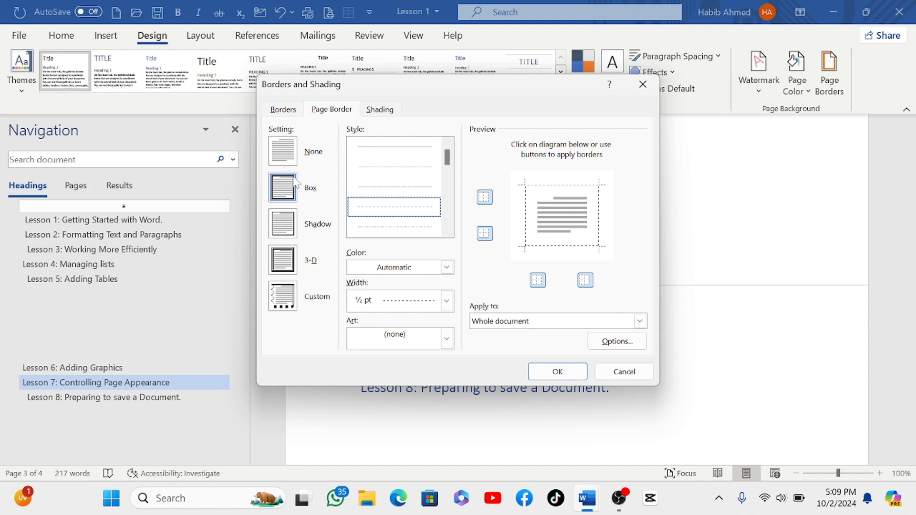
- Review the paragraph border and shading options, and return to the page border settings
click(282, 110)
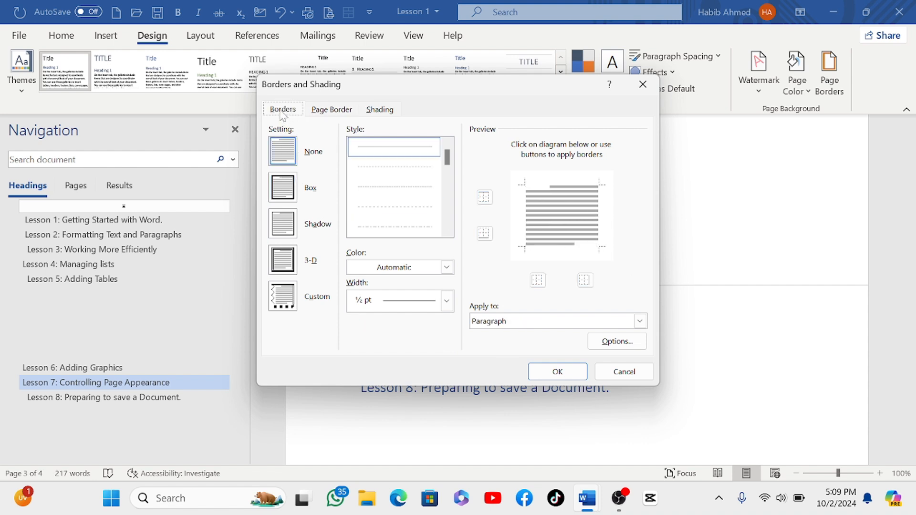
click(334, 111)
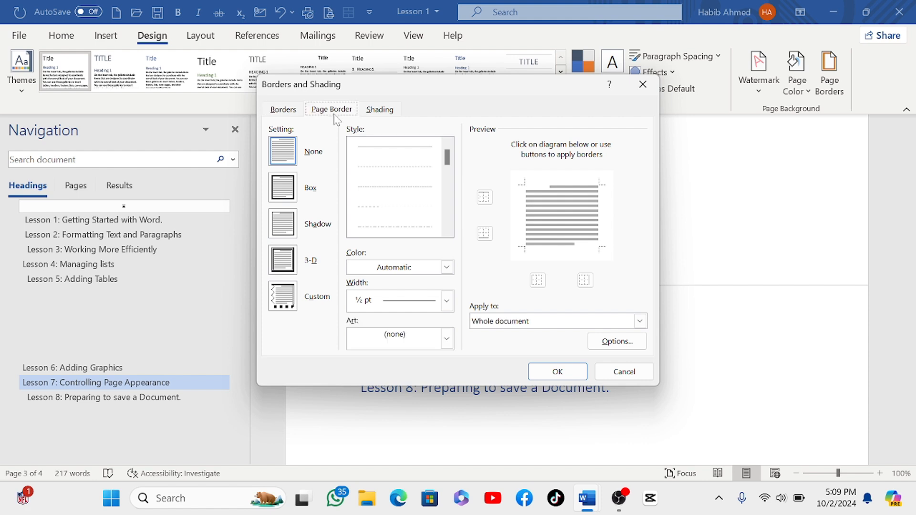
click(380, 110)
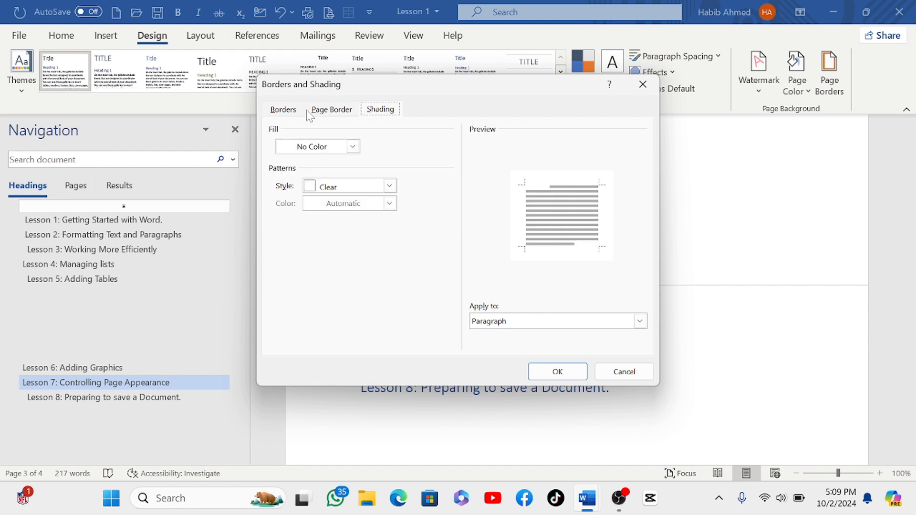
click(286, 113)
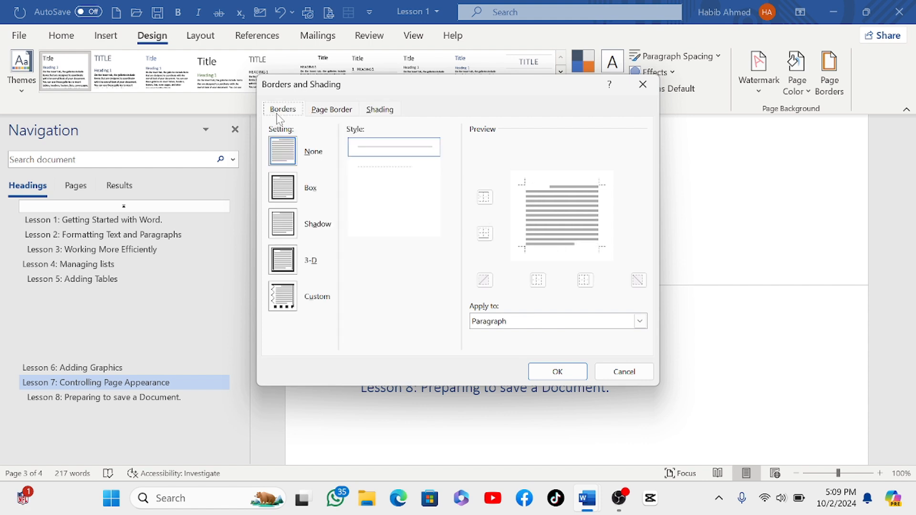
click(326, 110)
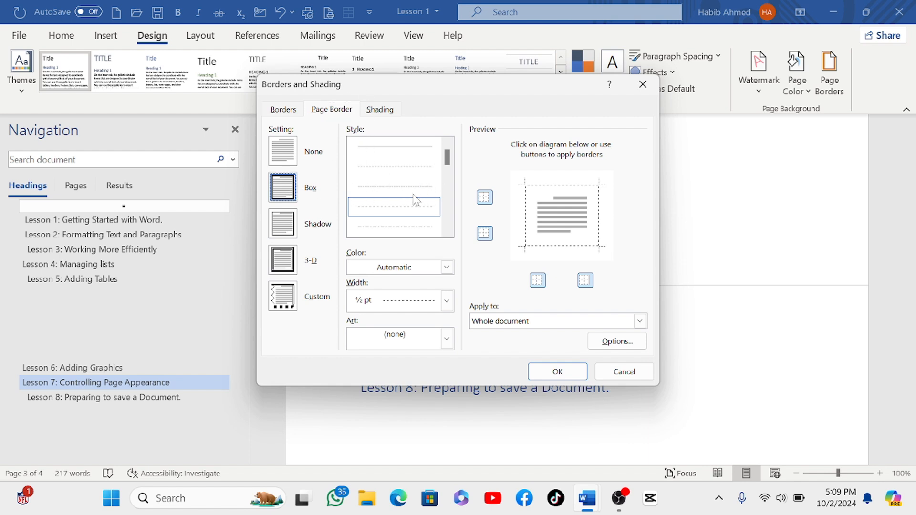
- Browse the page border line styles, then select the solid ½ pt line with the Box setting for the whole document
click(449, 231)
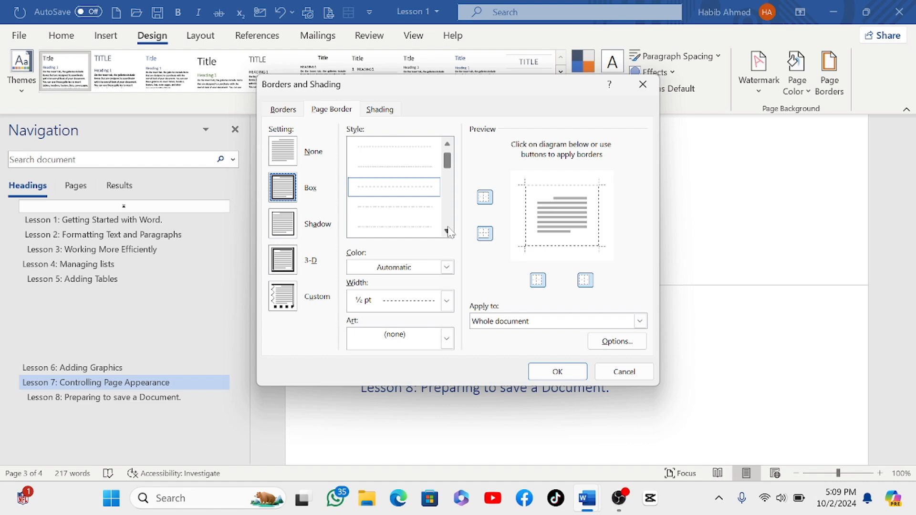
click(449, 230)
click(449, 231)
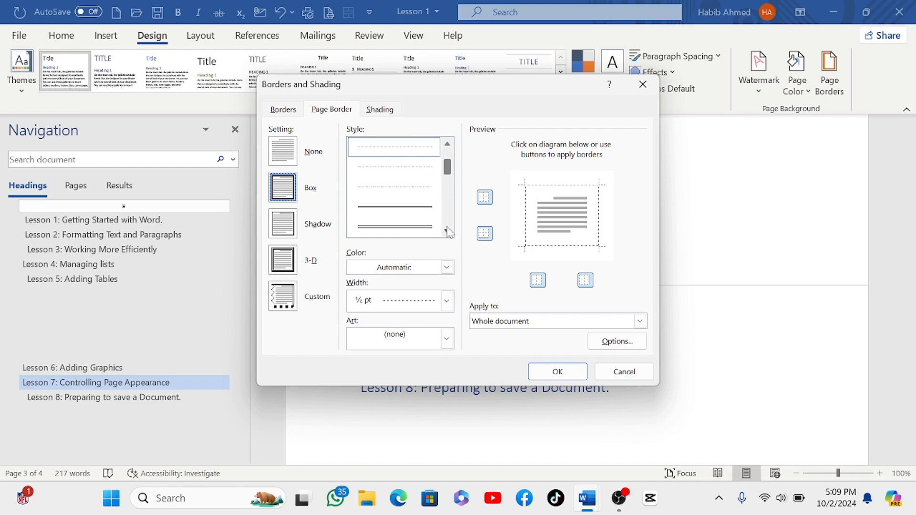
click(448, 145)
click(448, 146)
click(448, 146)
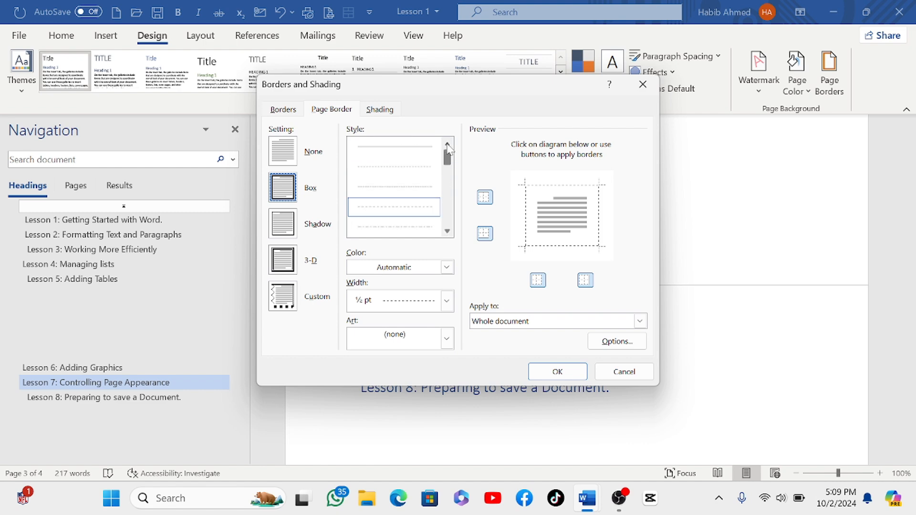
click(417, 150)
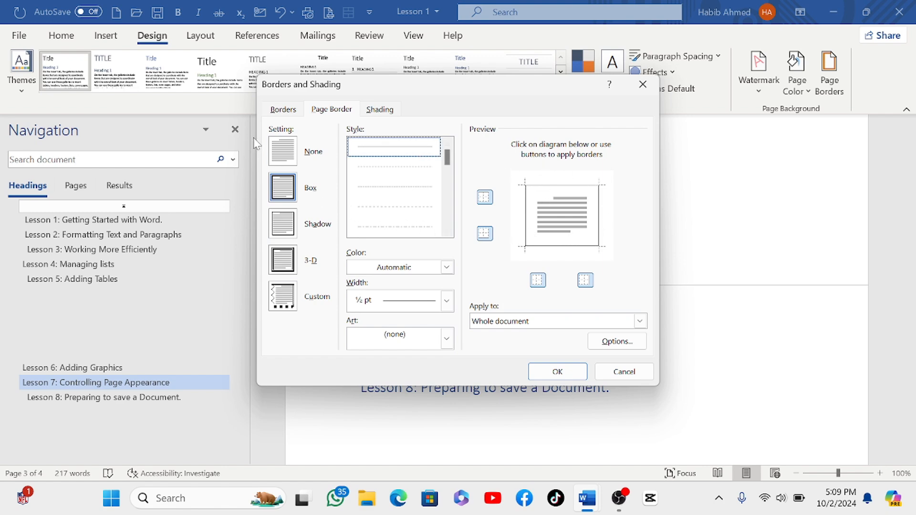
click(286, 151)
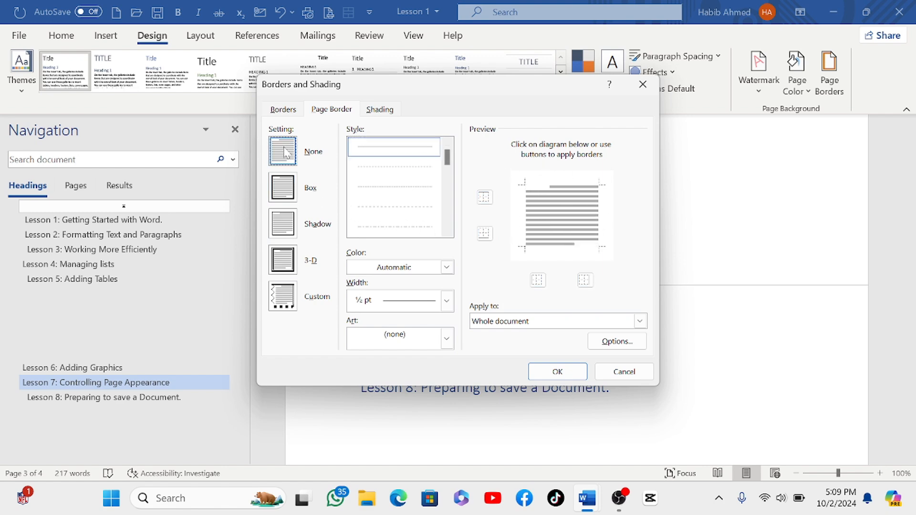
click(293, 195)
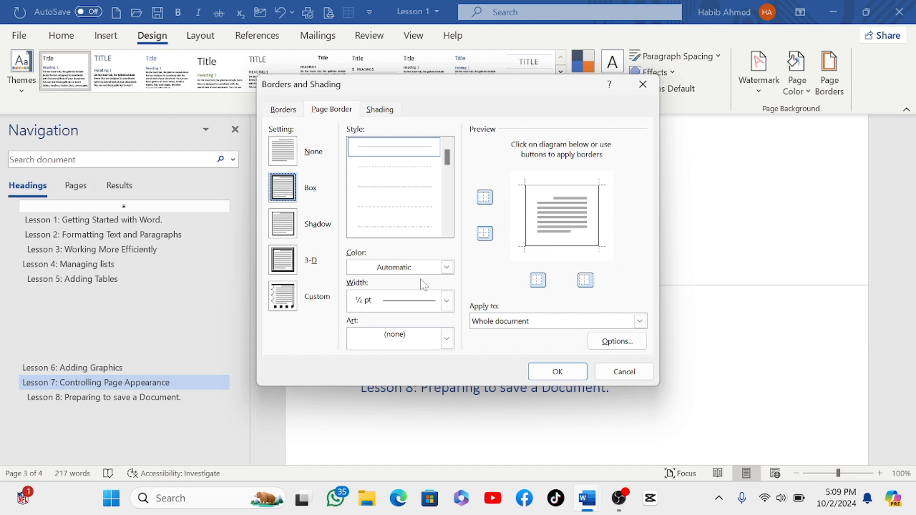
- Set the page border color to the light gray theme color and its width to ½ pt
click(448, 268)
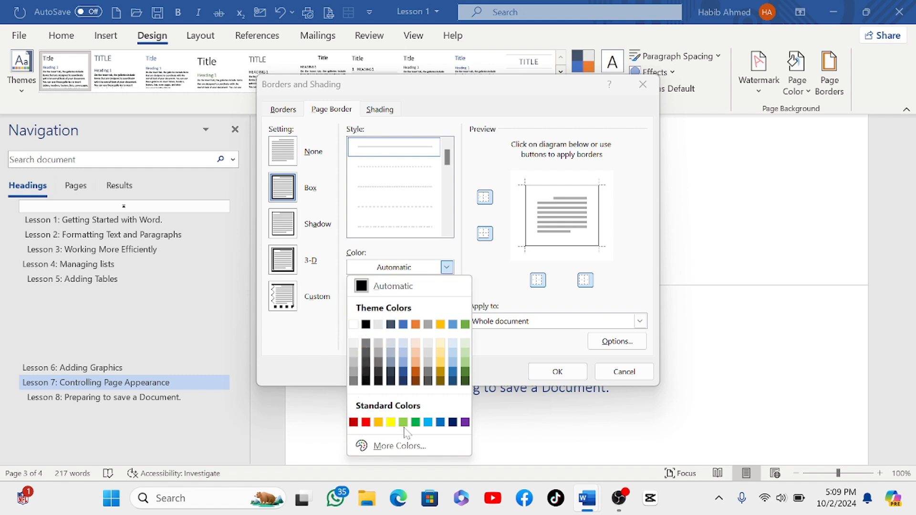
click(379, 325)
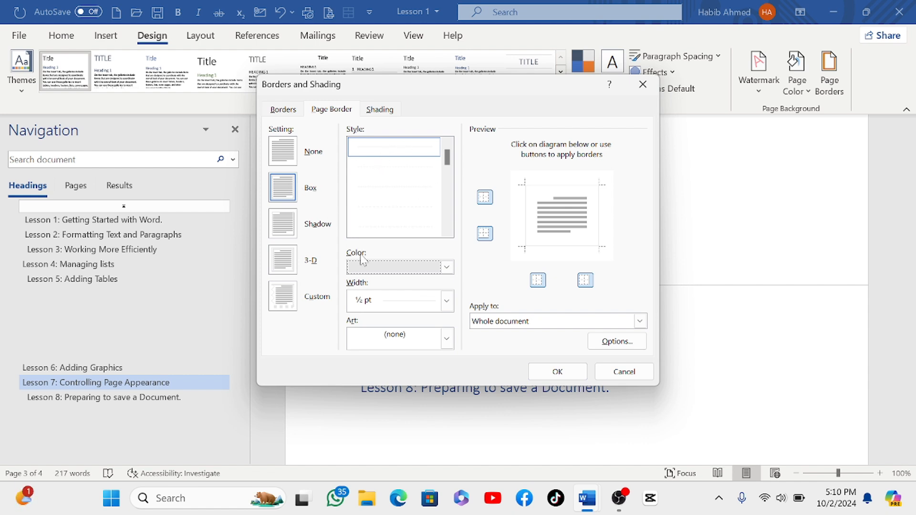
click(448, 305)
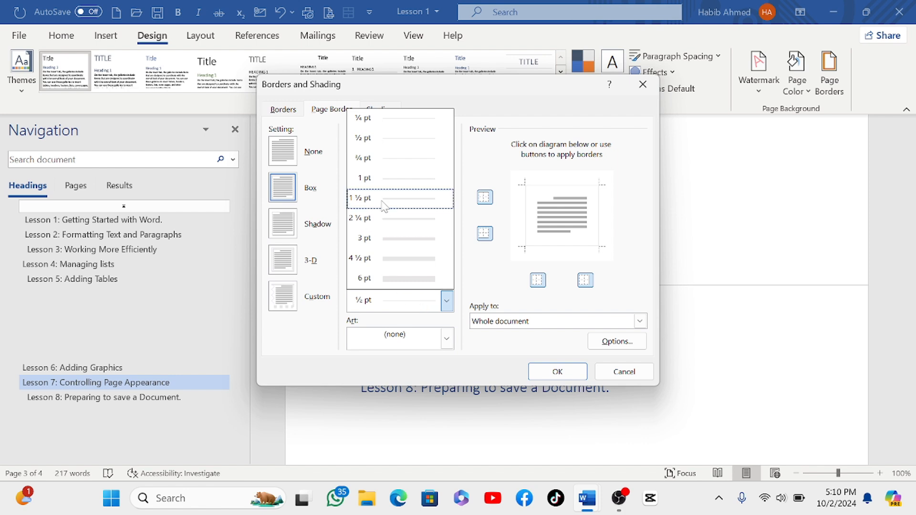
click(385, 143)
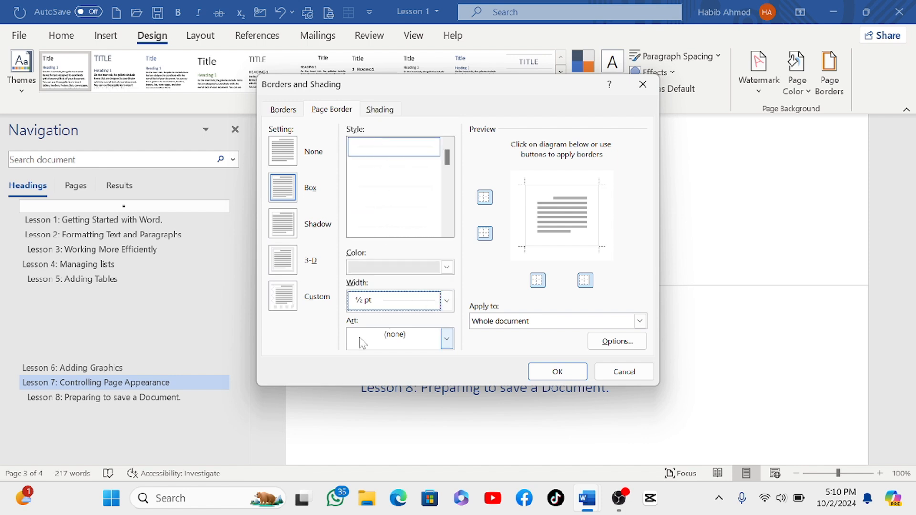
- Browse the page border art patterns and choose the black band with a row of white ovals
click(447, 338)
scroll(389, 396, down, 5)
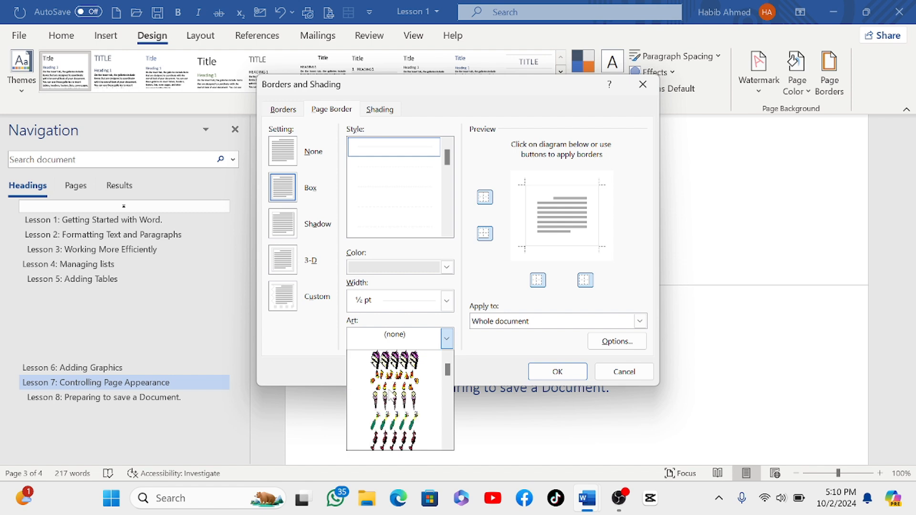
scroll(391, 396, down, 8)
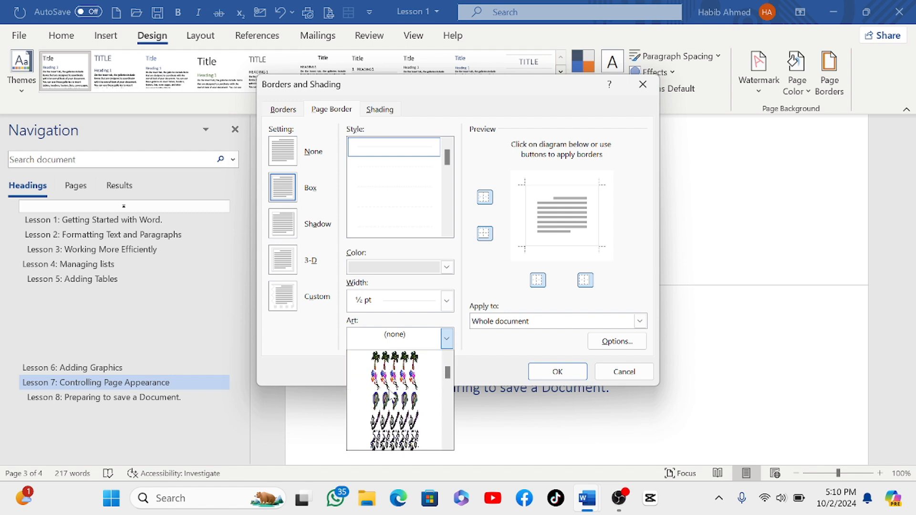
scroll(390, 396, down, 1)
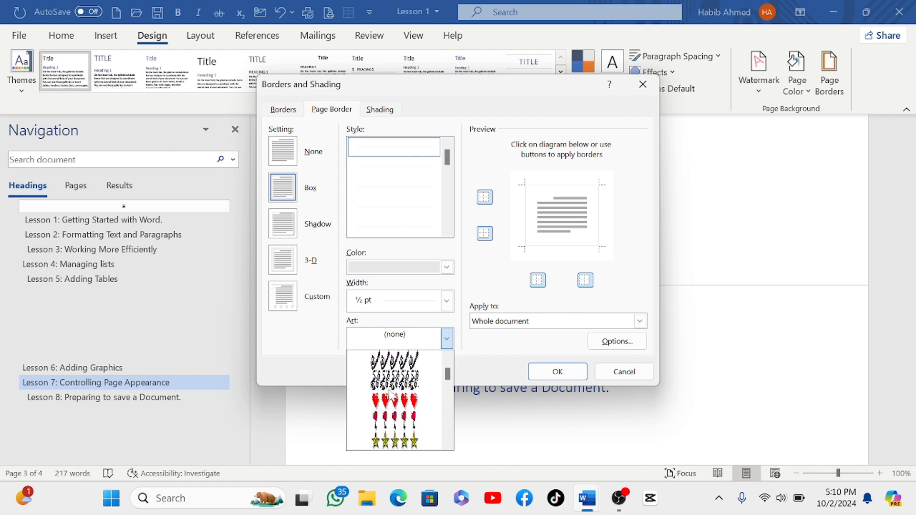
scroll(390, 394, down, 4)
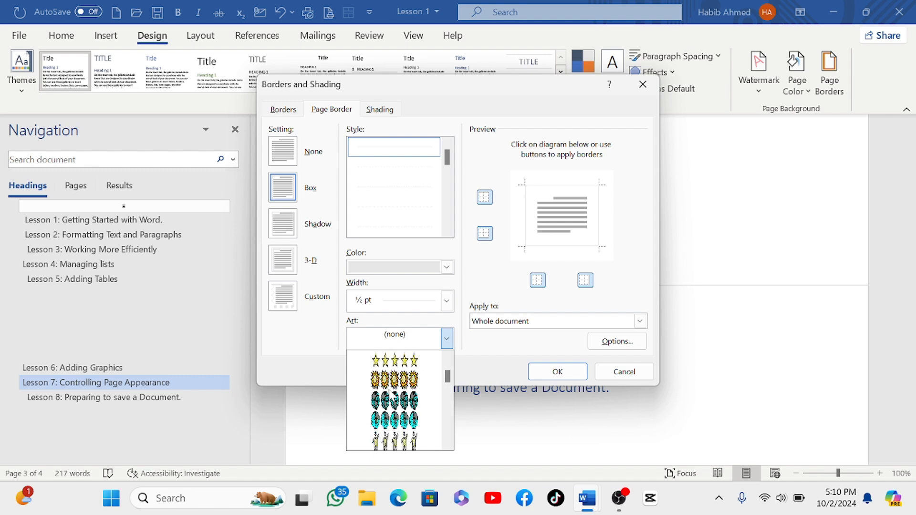
scroll(390, 395, down, 6)
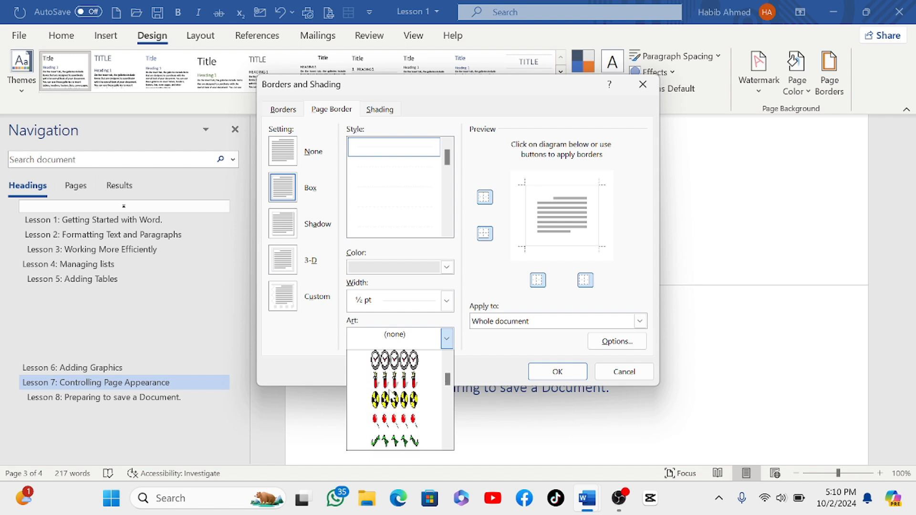
scroll(390, 396, down, 8)
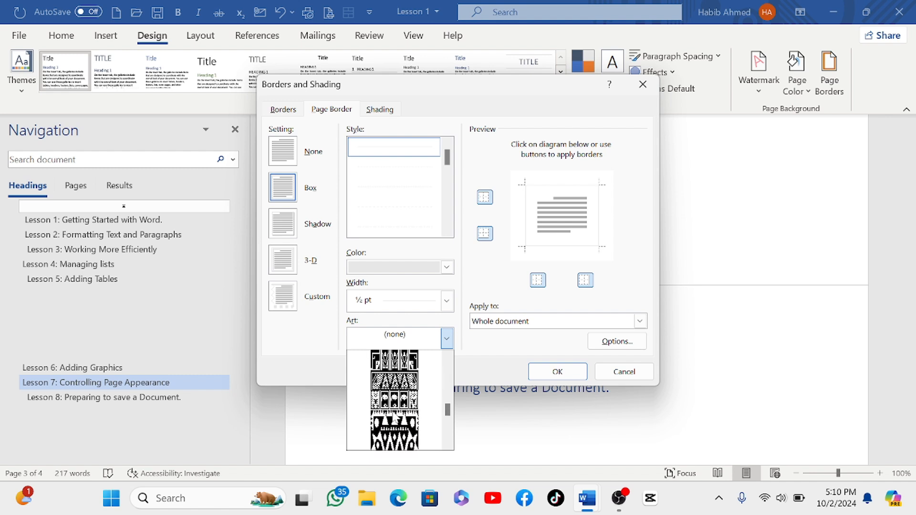
scroll(394, 417, down, 8)
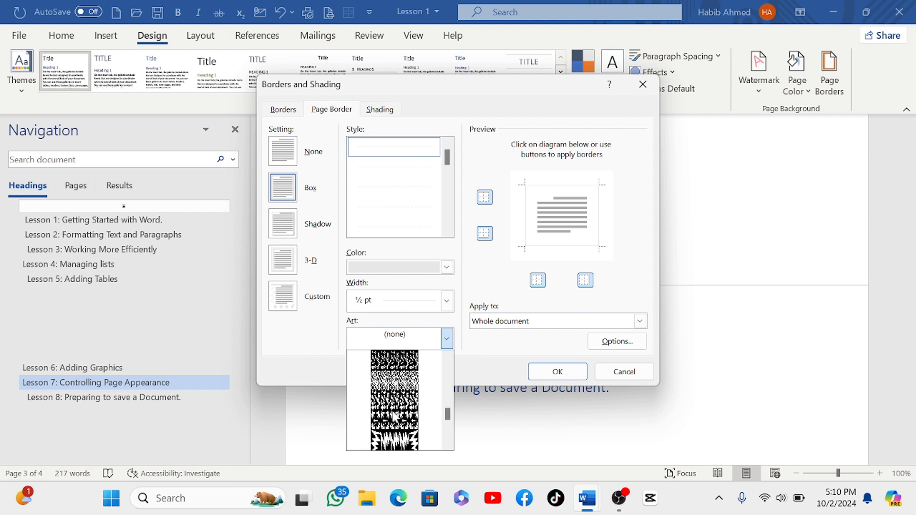
scroll(394, 416, down, 6)
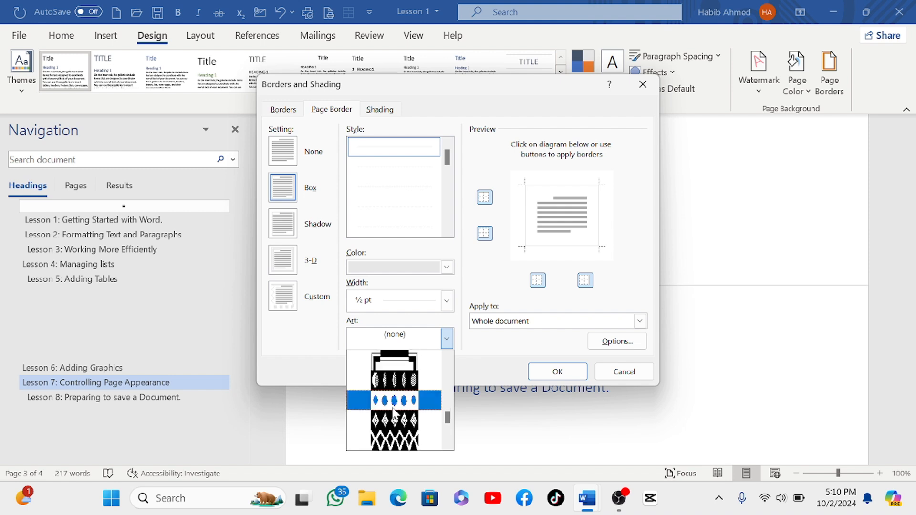
click(394, 411)
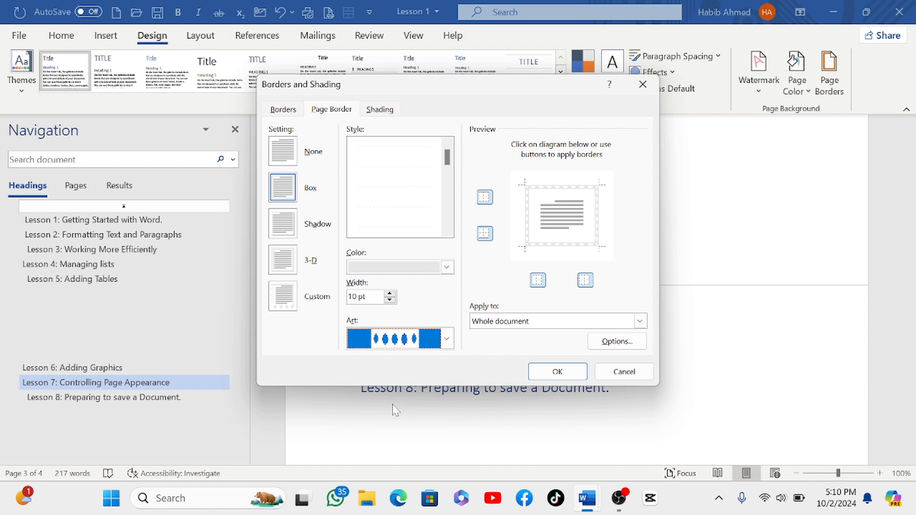
- Check the shading and paragraph border options, then apply the art page border to the whole document
click(381, 111)
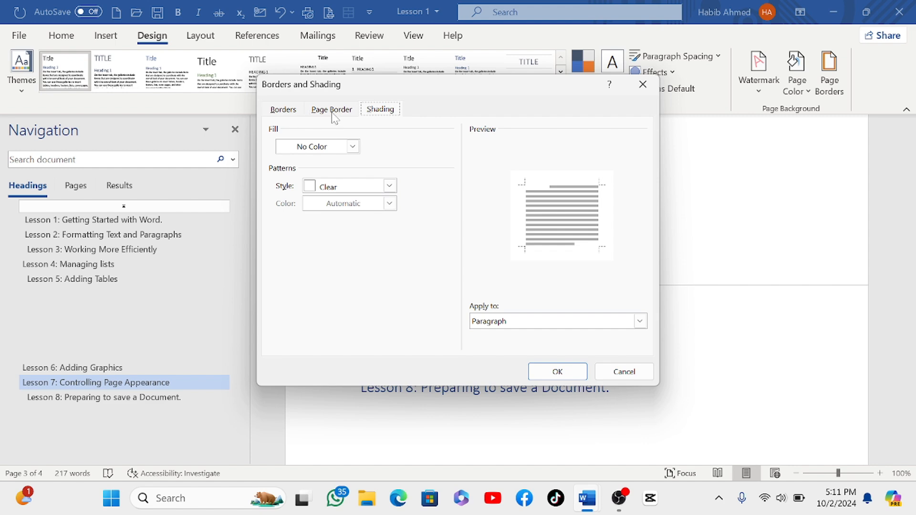
click(289, 110)
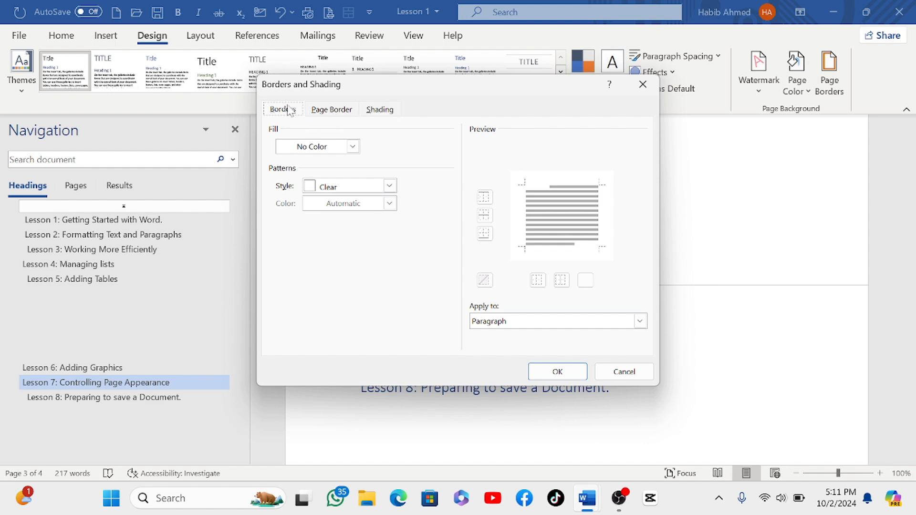
click(333, 112)
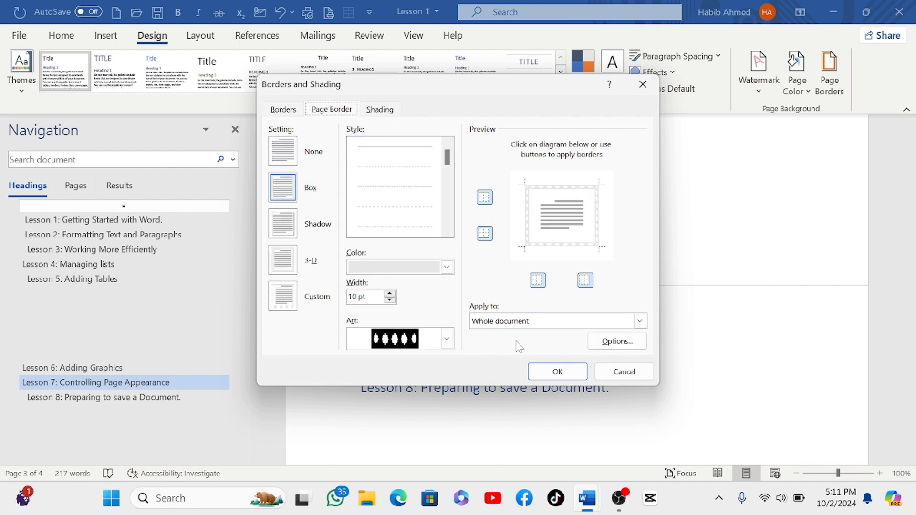
click(557, 374)
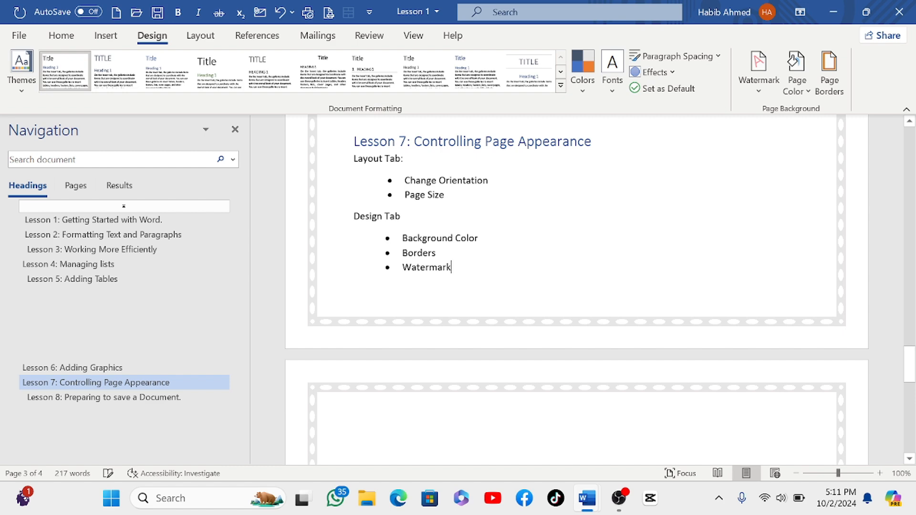
- Review the art border on the document's pages from Lesson 7 up to Lesson 1
scroll(470, 325, up, 10)
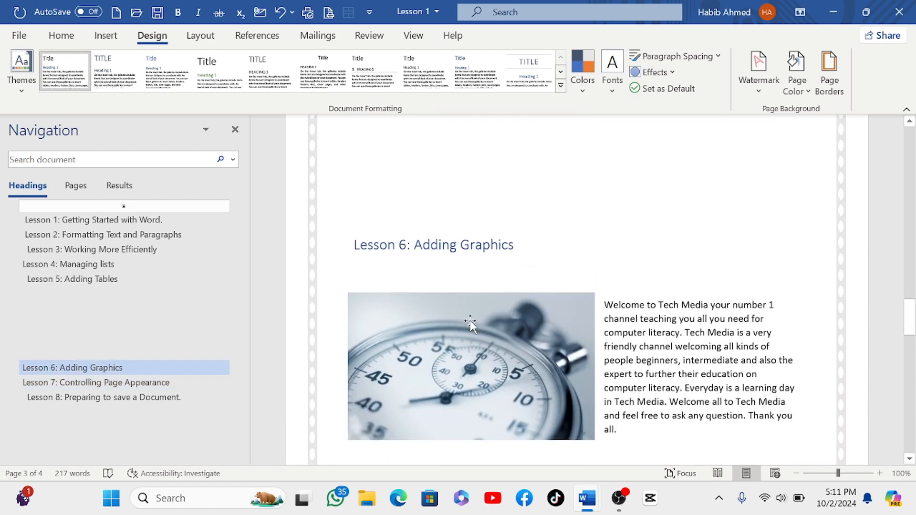
scroll(470, 325, up, 6)
scroll(577, 290, down, 6)
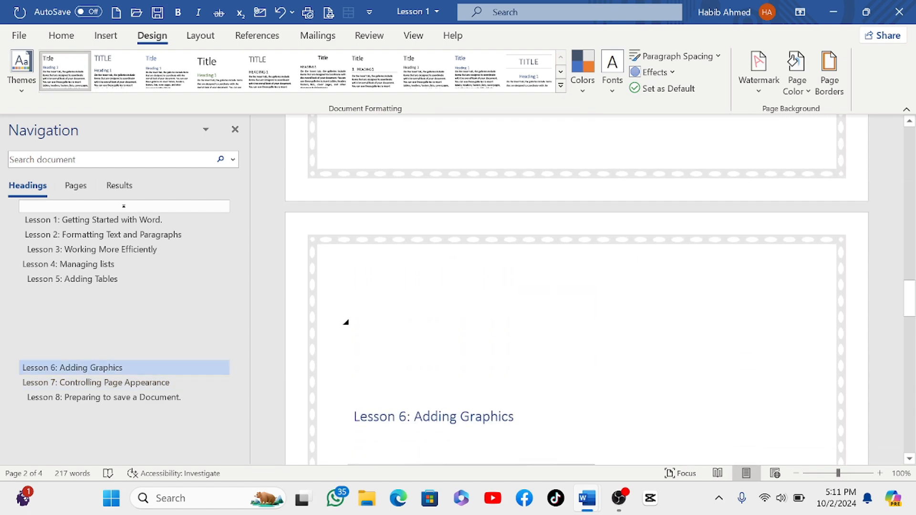
scroll(577, 289, up, 4)
scroll(577, 290, up, 8)
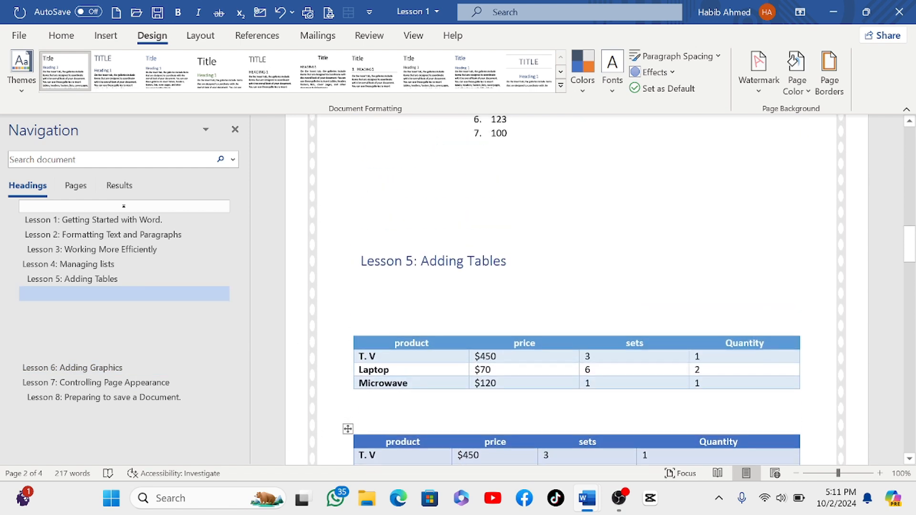
scroll(576, 290, up, 8)
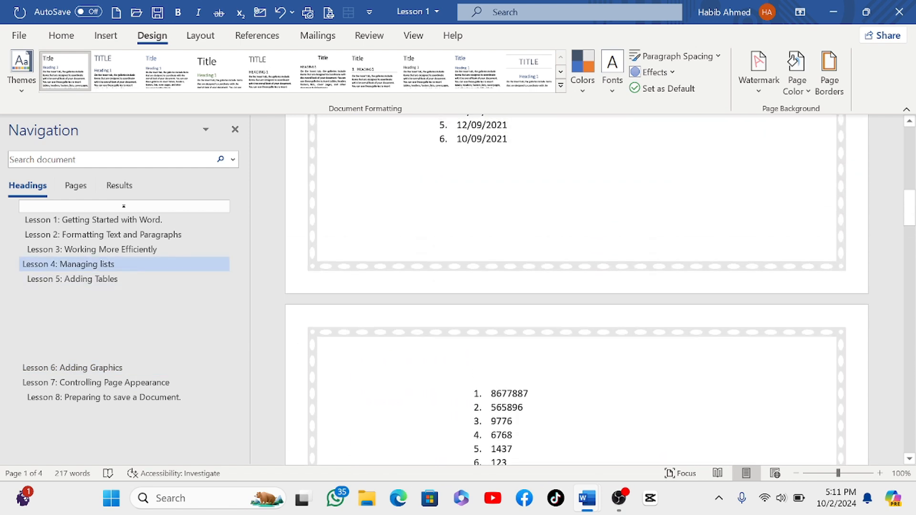
scroll(577, 289, up, 10)
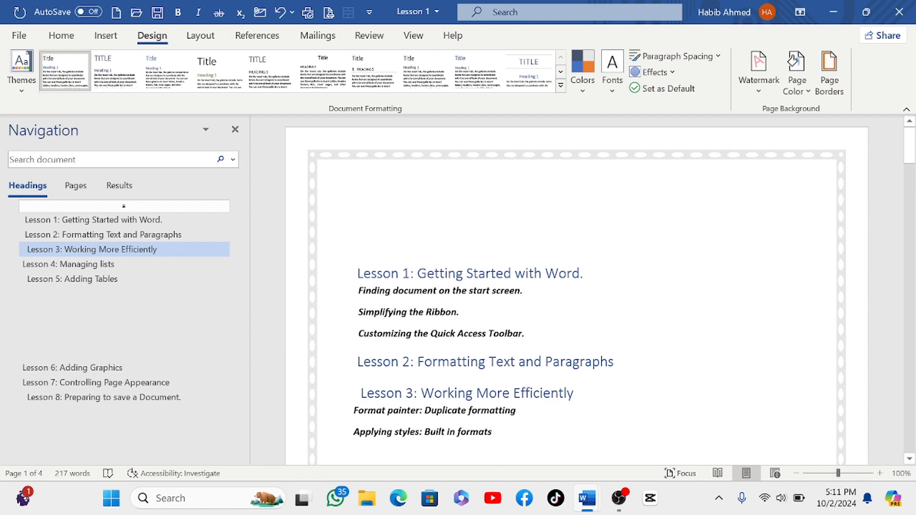
scroll(577, 290, down, 3)
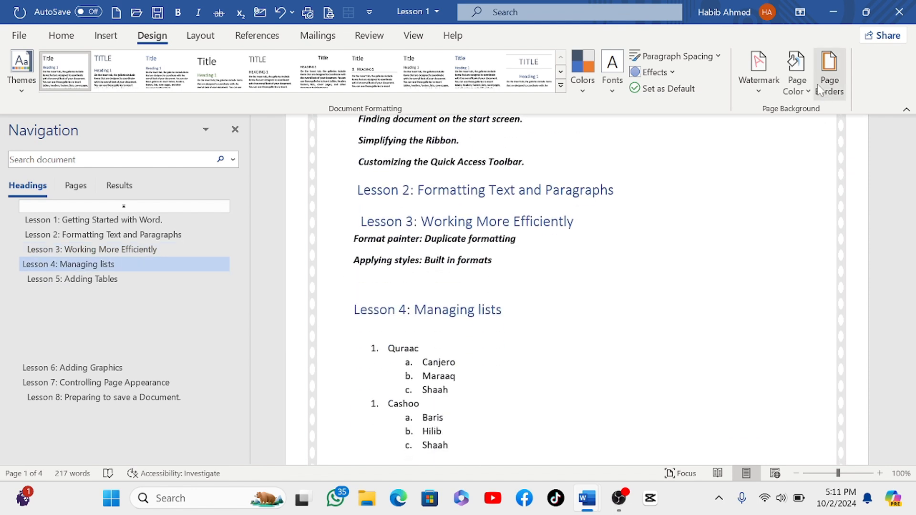
- Set the page background to the light gray theme color and check it from Lesson 1 through Lesson 7
click(805, 92)
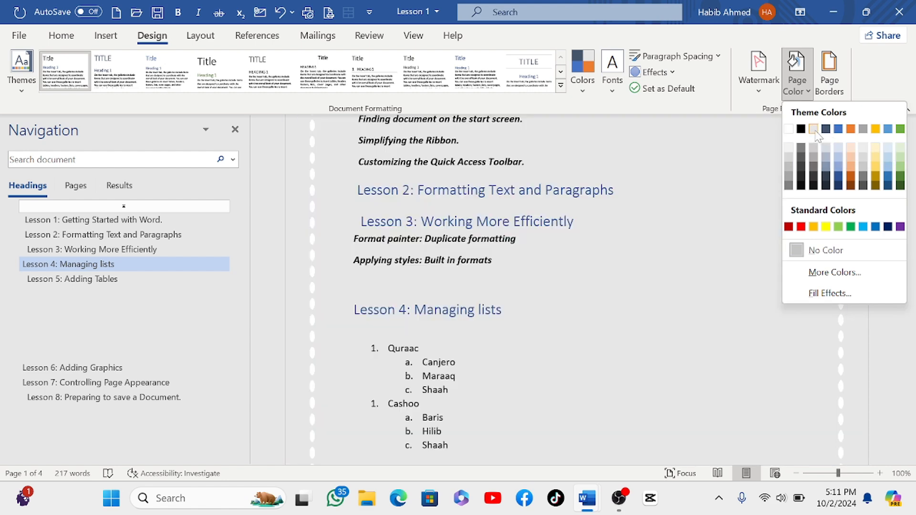
click(815, 130)
scroll(322, 272, up, 4)
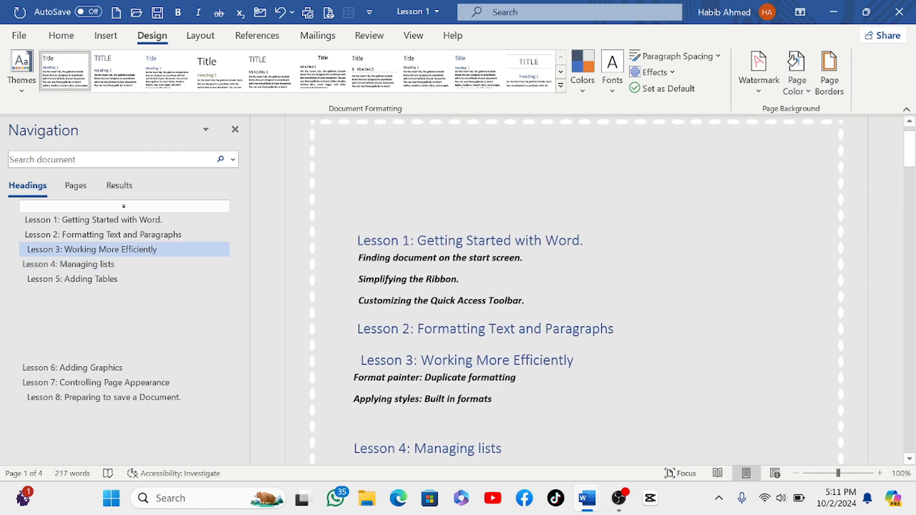
scroll(577, 291, down, 15)
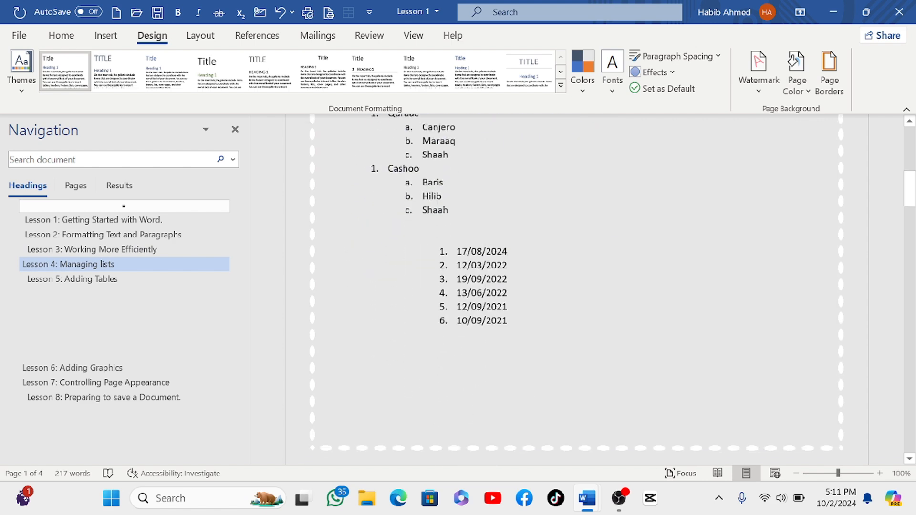
scroll(577, 291, down, 10)
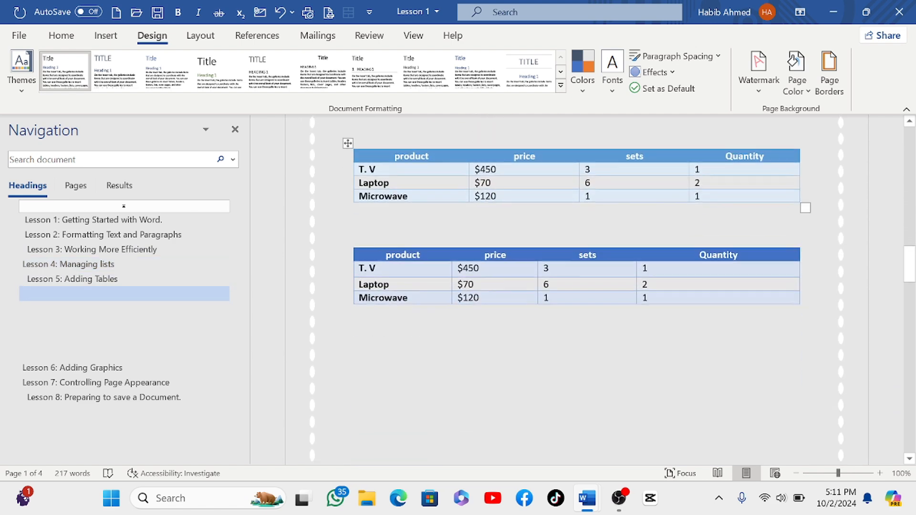
scroll(399, 248, down, 6)
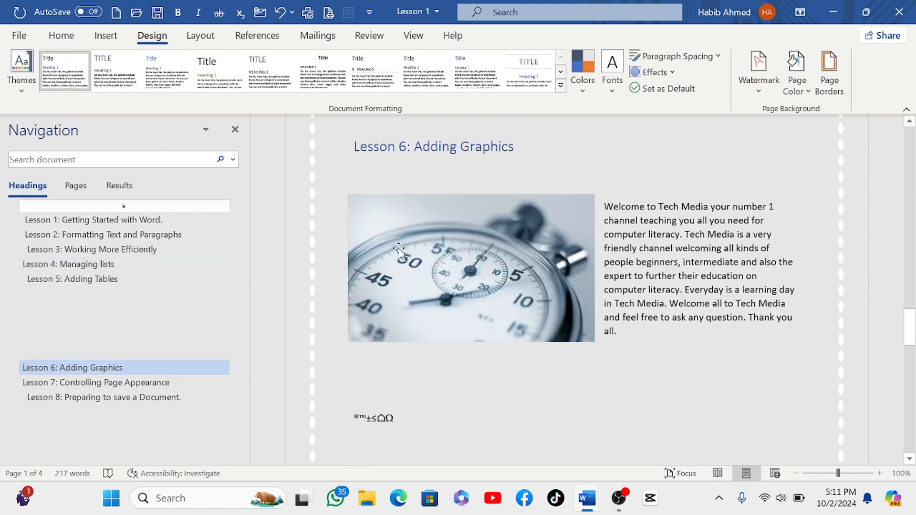
scroll(399, 247, down, 3)
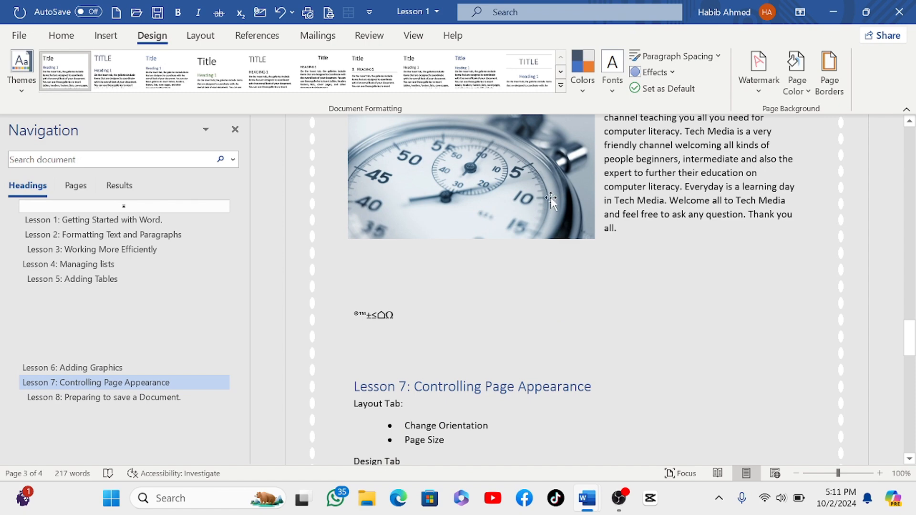
- Browse the built-in Confidential, Disclaimers and Urgent watermarks, and open the custom watermark settings
click(757, 77)
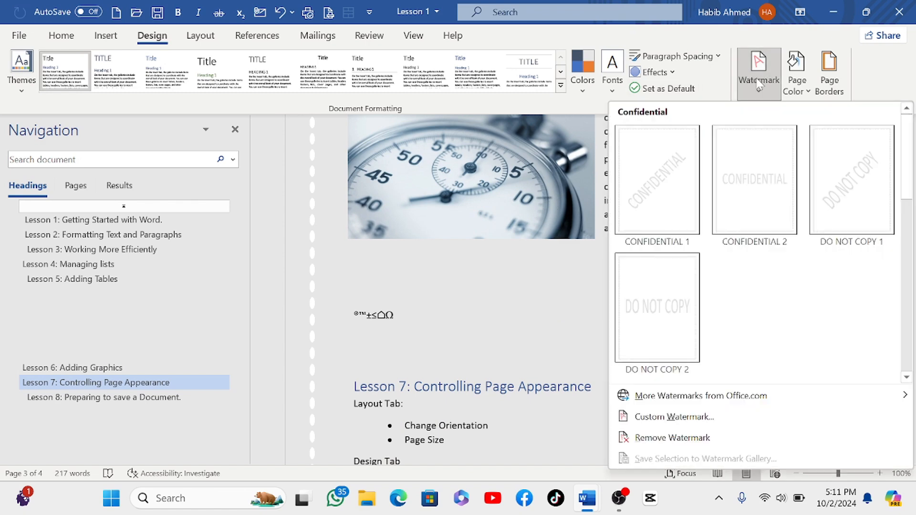
click(578, 302)
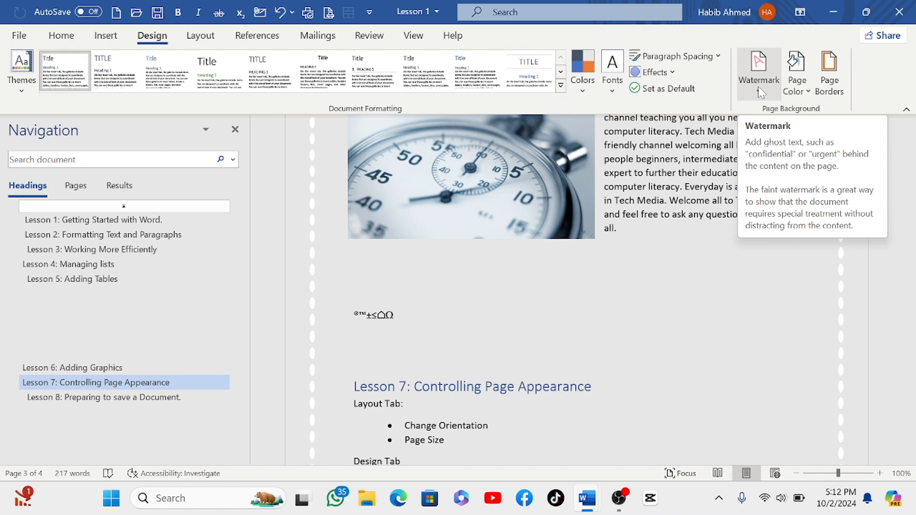
click(759, 81)
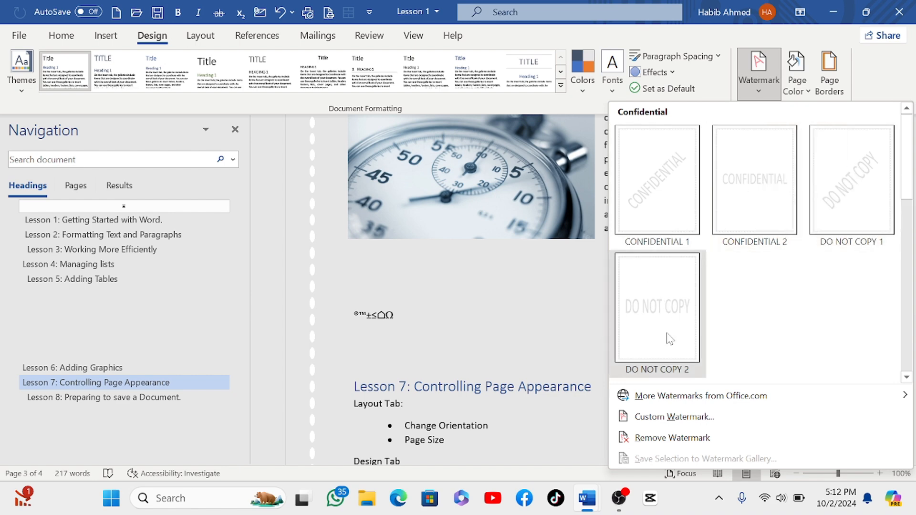
scroll(668, 338, down, 4)
scroll(670, 325, up, 3)
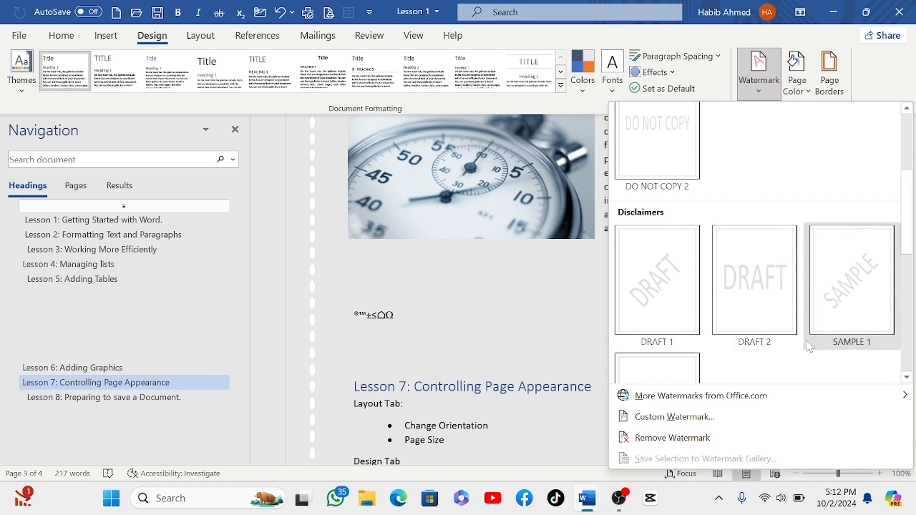
scroll(814, 348, down, 3)
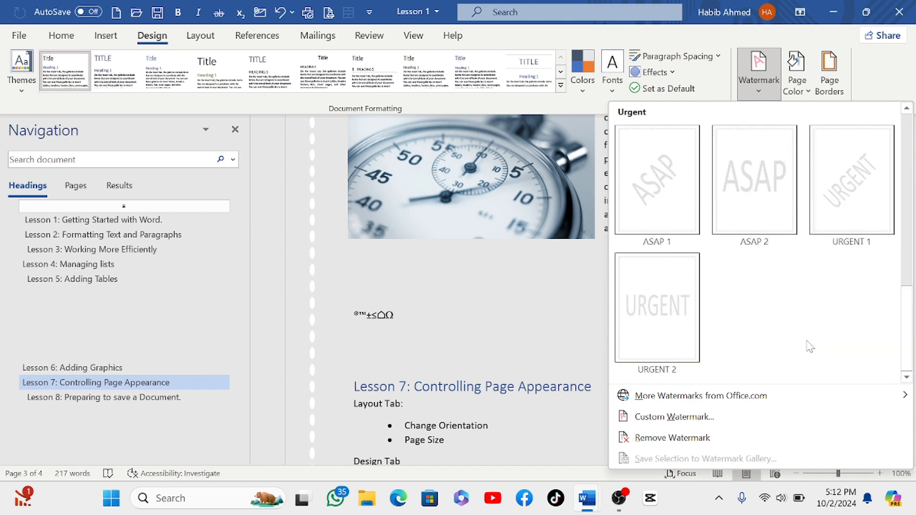
click(689, 419)
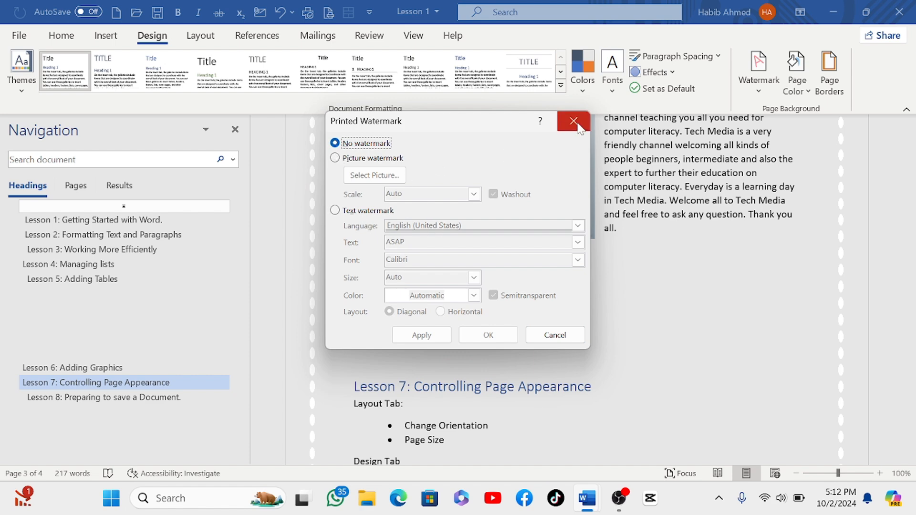
- Close the custom watermark settings unchanged and apply the built-in diagonal ASAP 1 watermark to the document, checking it on the pages above Lesson 7
click(555, 335)
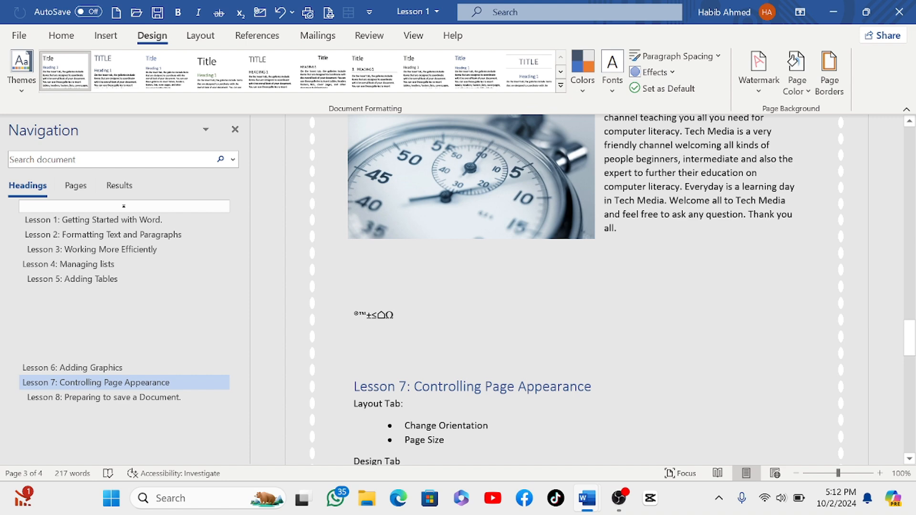
click(760, 90)
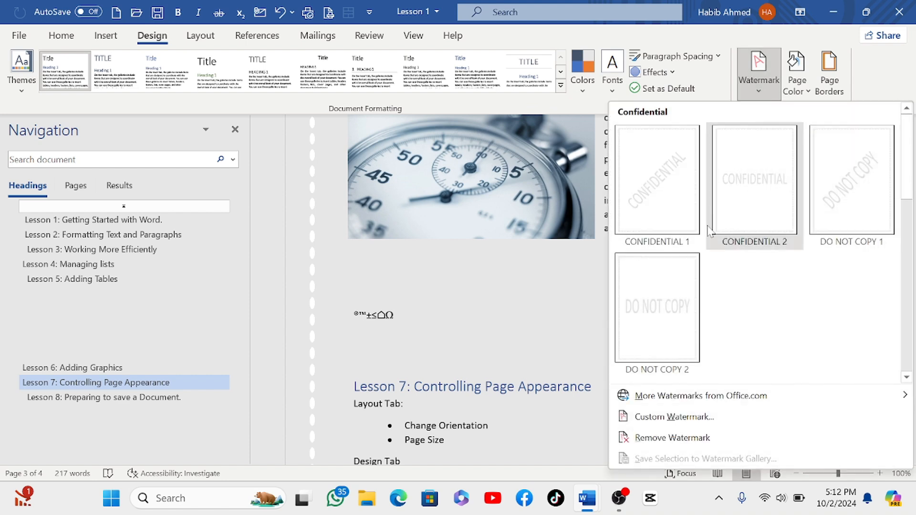
scroll(711, 249, down, 5)
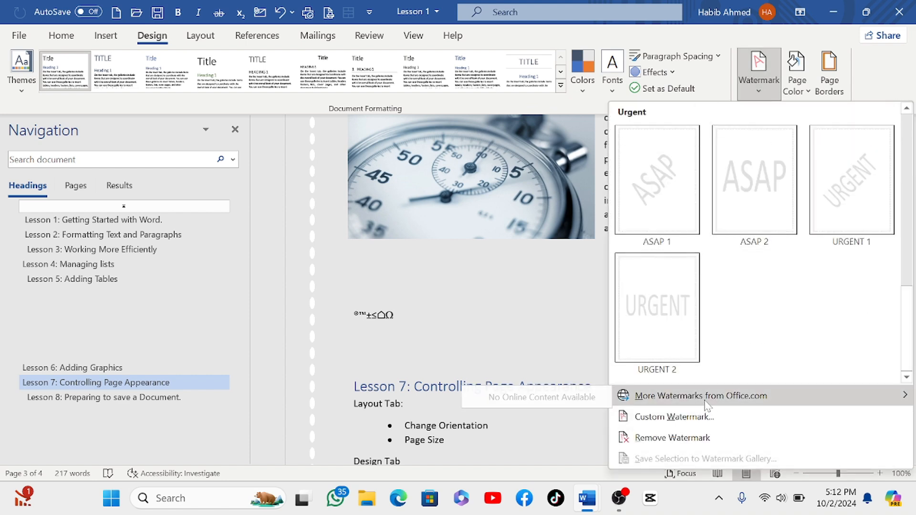
mouse_move(641, 406)
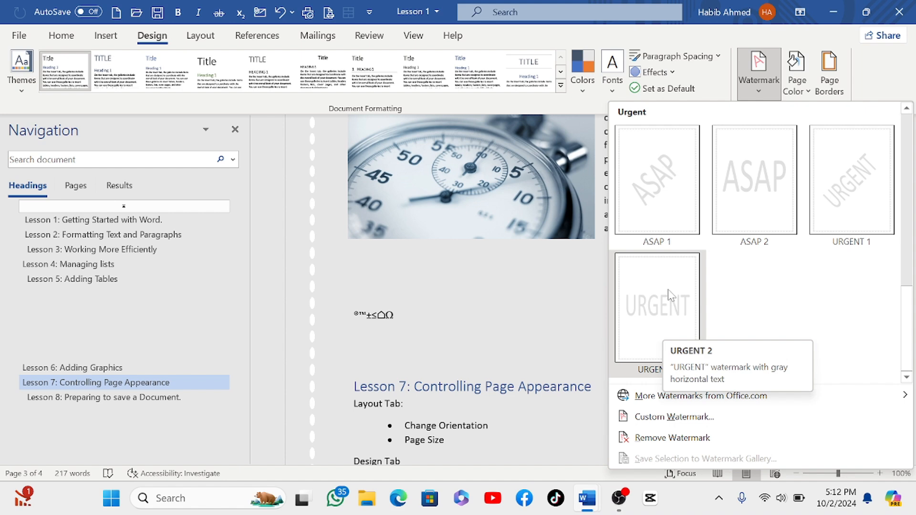
click(653, 193)
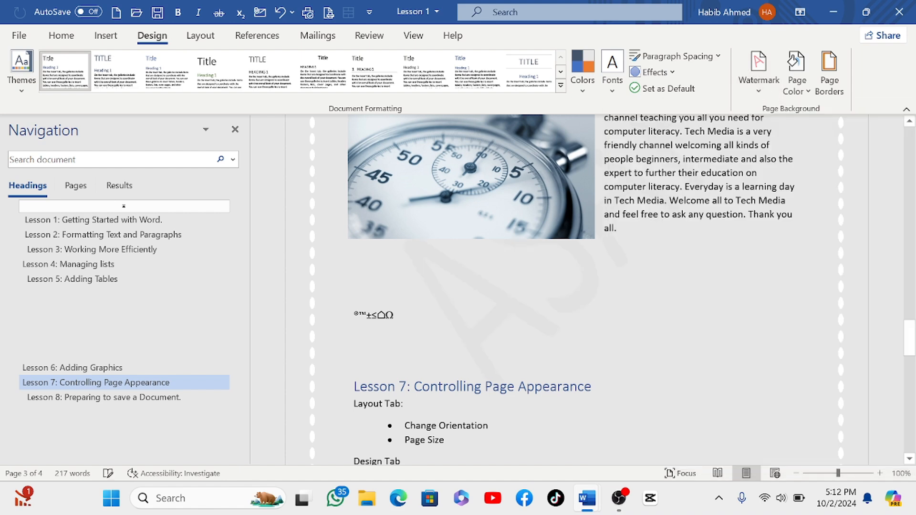
scroll(571, 267, up, 12)
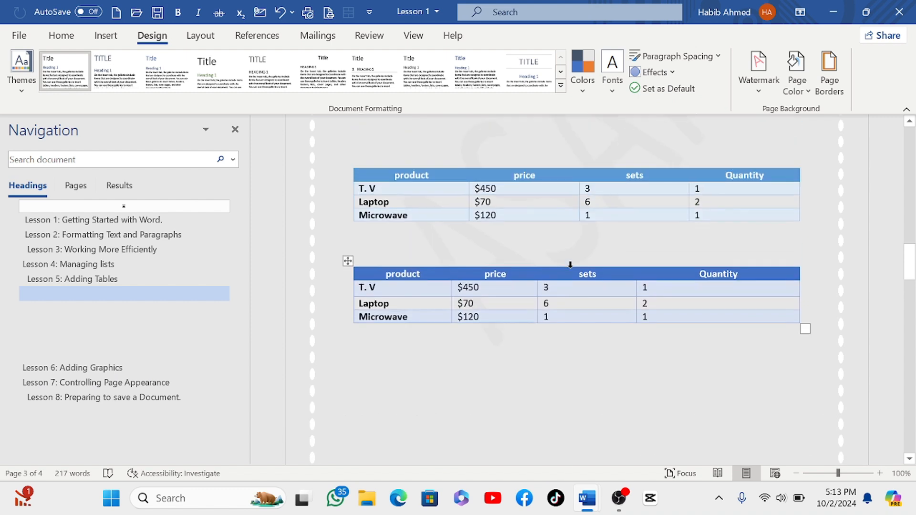
- Apply the built-in horizontal URGENT 2 watermark and check it on the pages from Lesson 5 up to Lesson 1
click(768, 76)
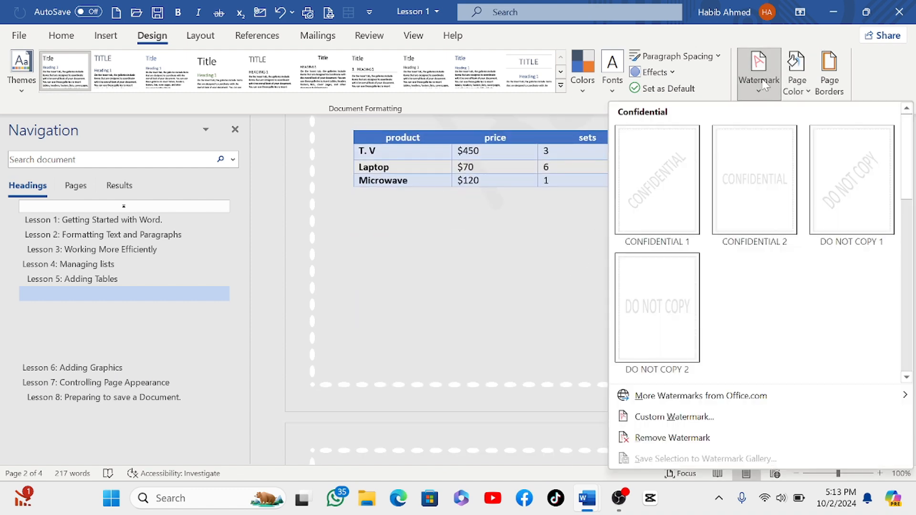
scroll(681, 278, down, 4)
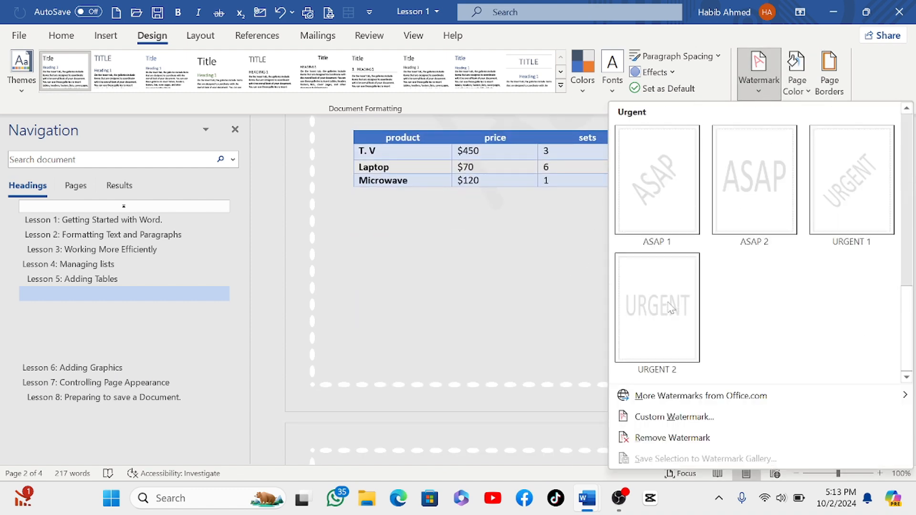
click(657, 303)
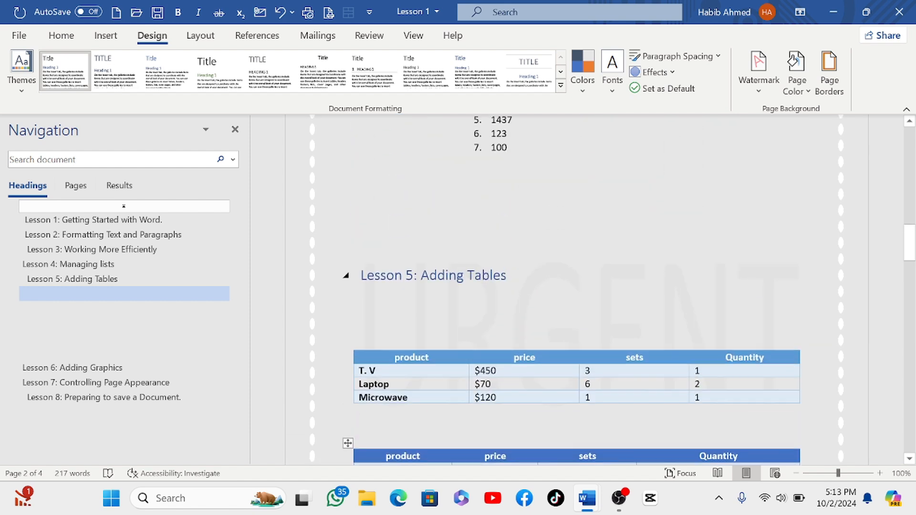
scroll(576, 287, up, 12)
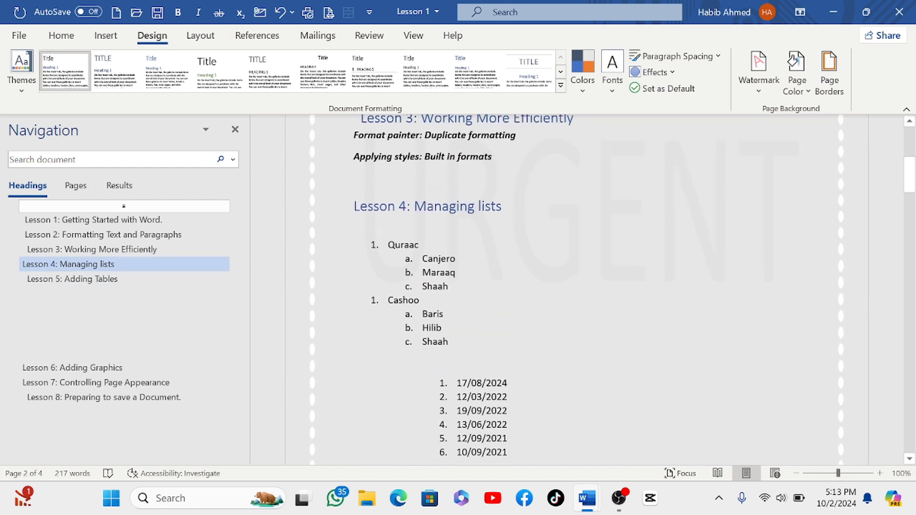
scroll(594, 306, up, 4)
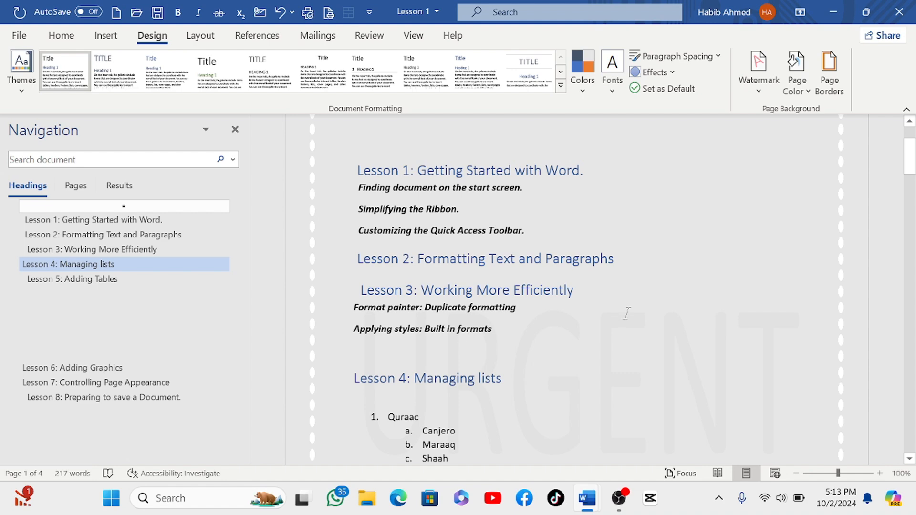
scroll(577, 286, down, 3)
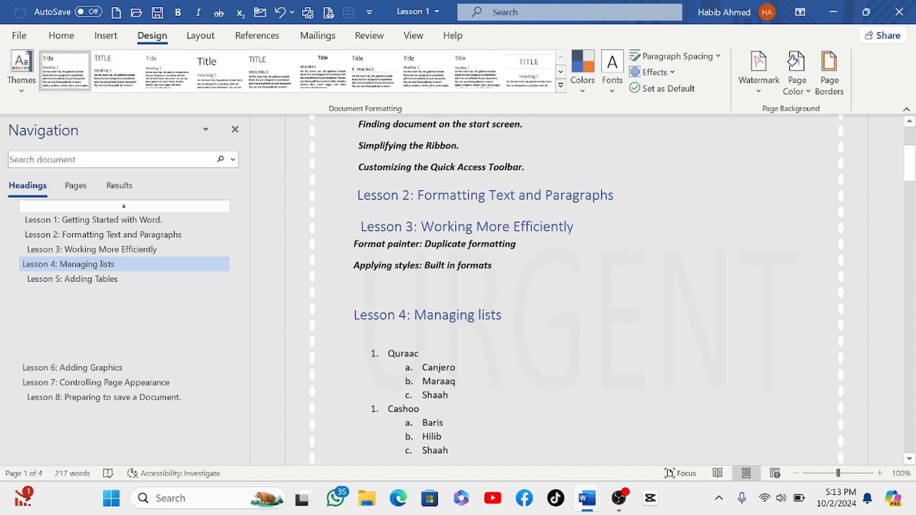
scroll(576, 286, up, 3)
scroll(576, 294, down, 1)
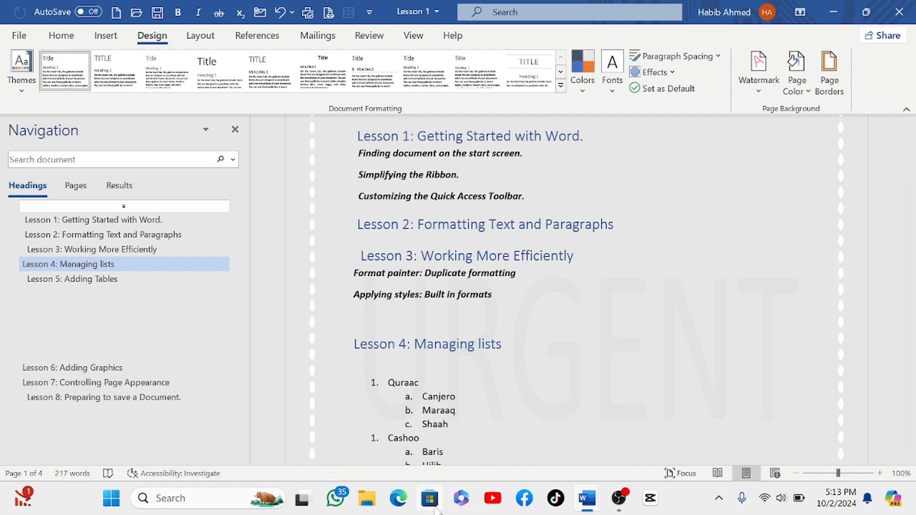
- Apply the built-in diagonal URGENT 1 watermark and check it on the first page
click(758, 87)
scroll(701, 241, down, 3)
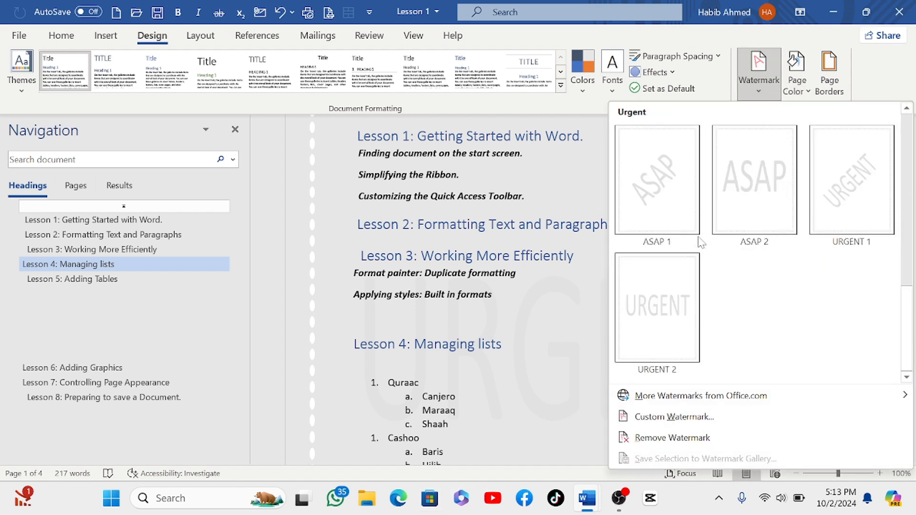
click(856, 158)
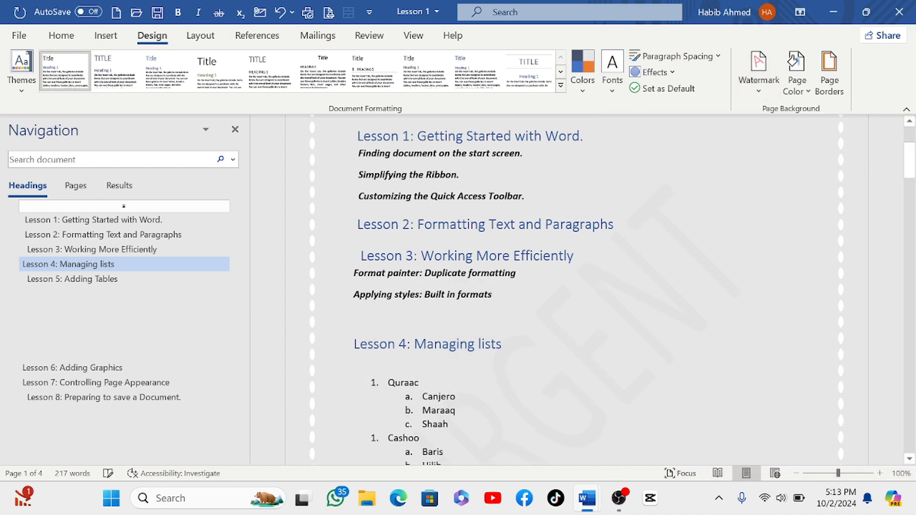
scroll(646, 249, down, 5)
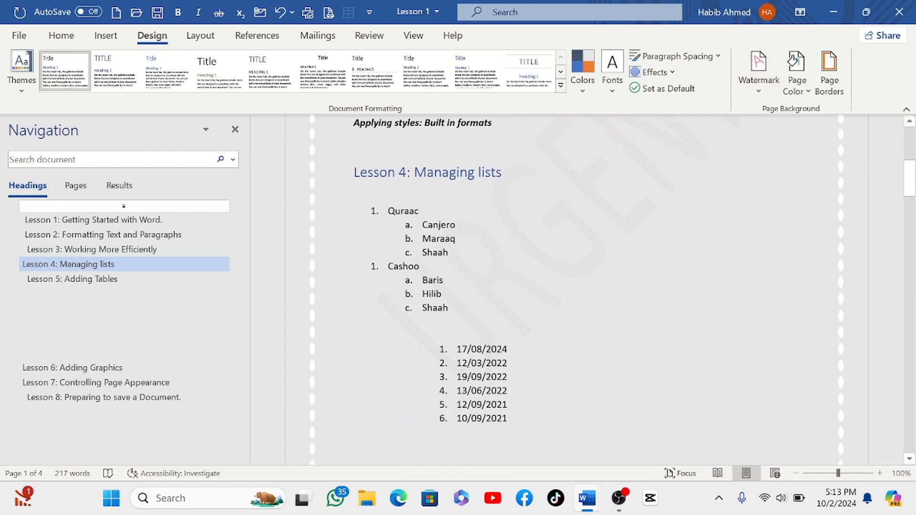
scroll(626, 273, up, 5)
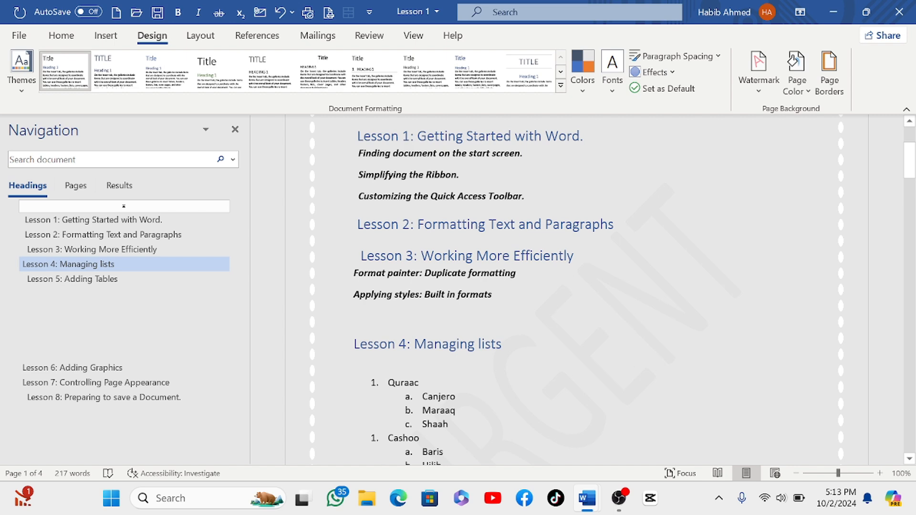
scroll(573, 287, up, 6)
scroll(573, 287, down, 8)
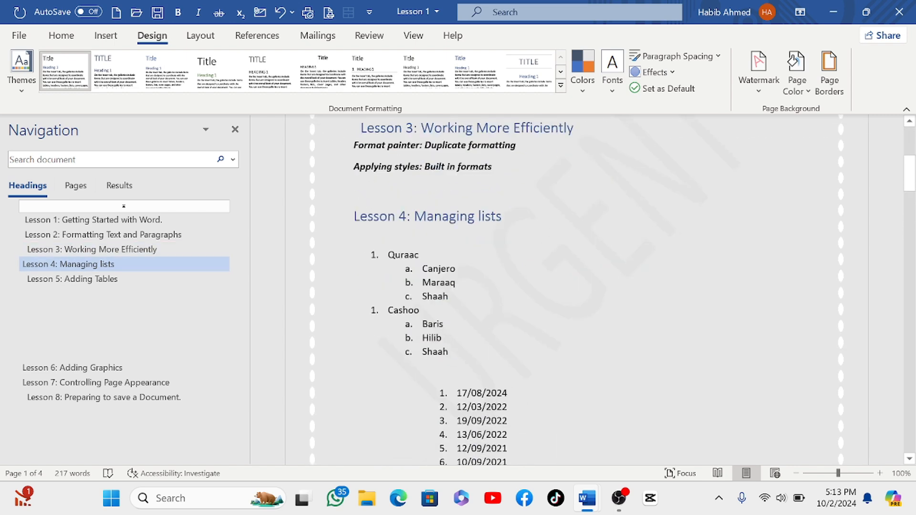
- Review the diagonal watermark on the pages from Lesson 5 down to Lesson 8 and back up to Lesson 1
scroll(594, 366, down, 20)
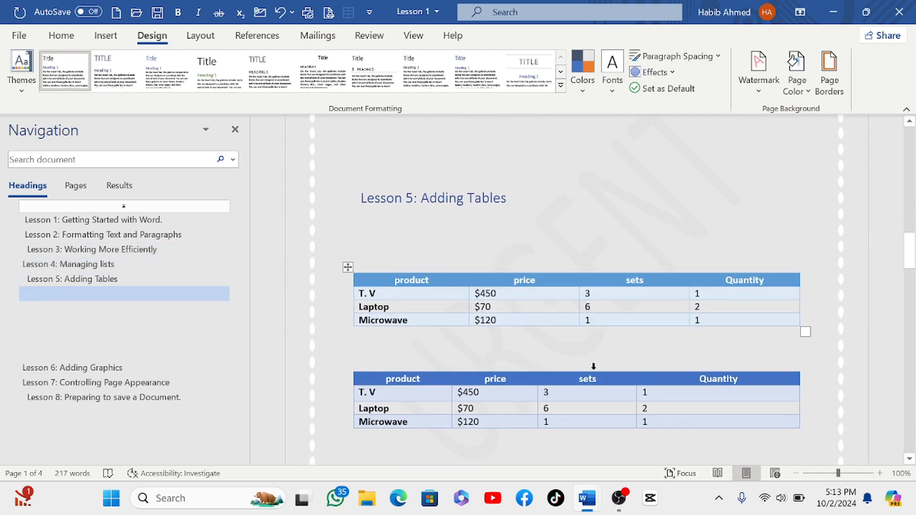
scroll(594, 366, down, 15)
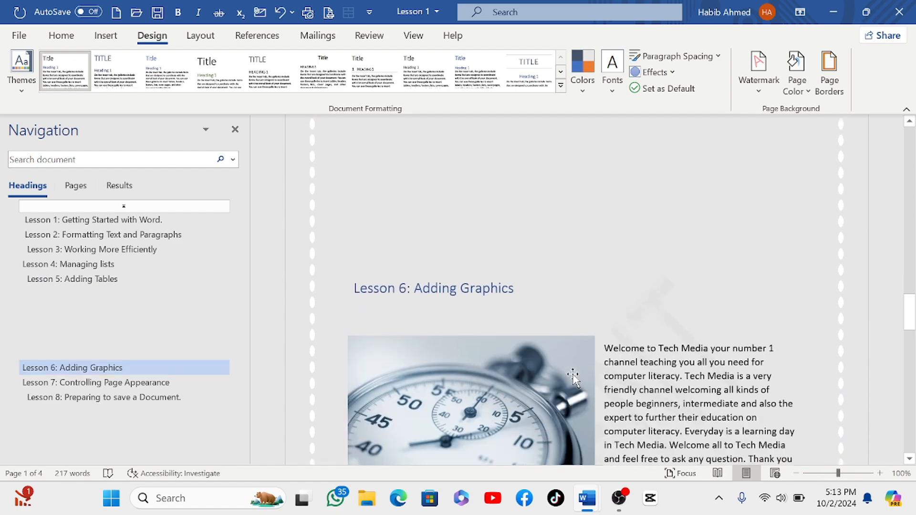
scroll(573, 377, down, 12)
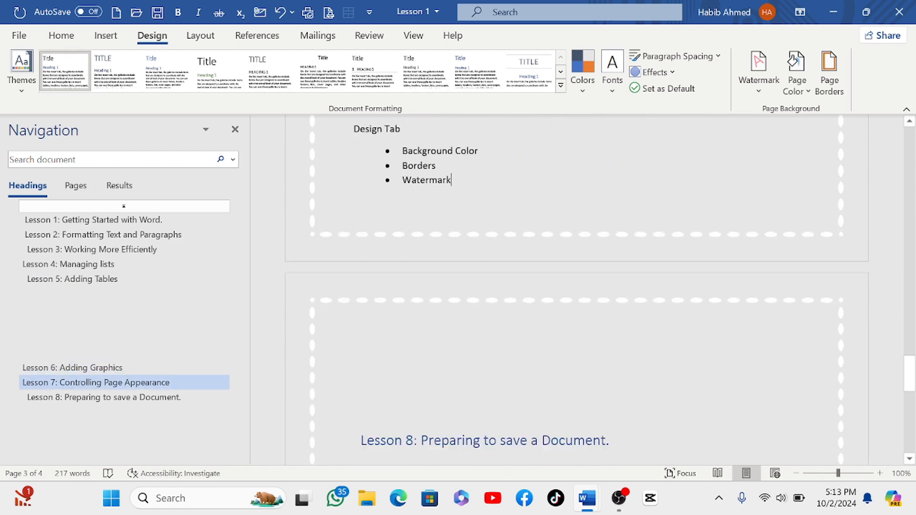
scroll(578, 291, down, 10)
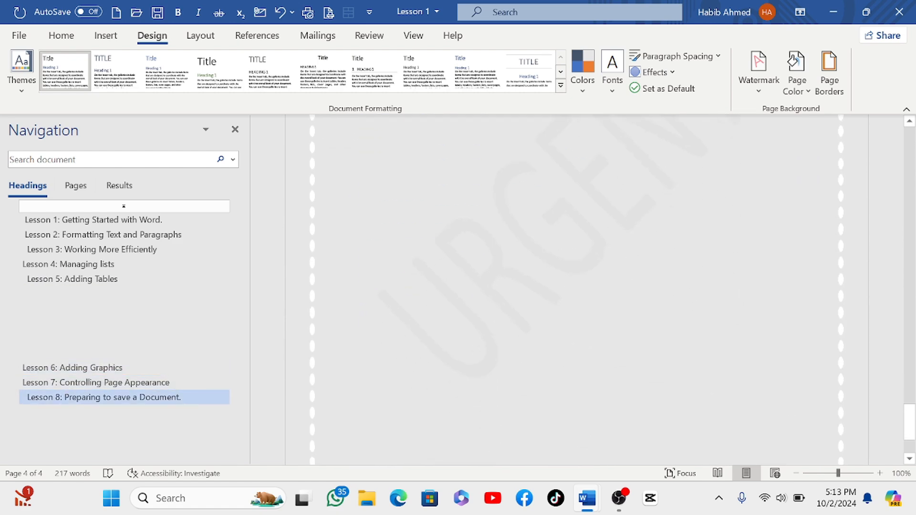
scroll(577, 291, up, 6)
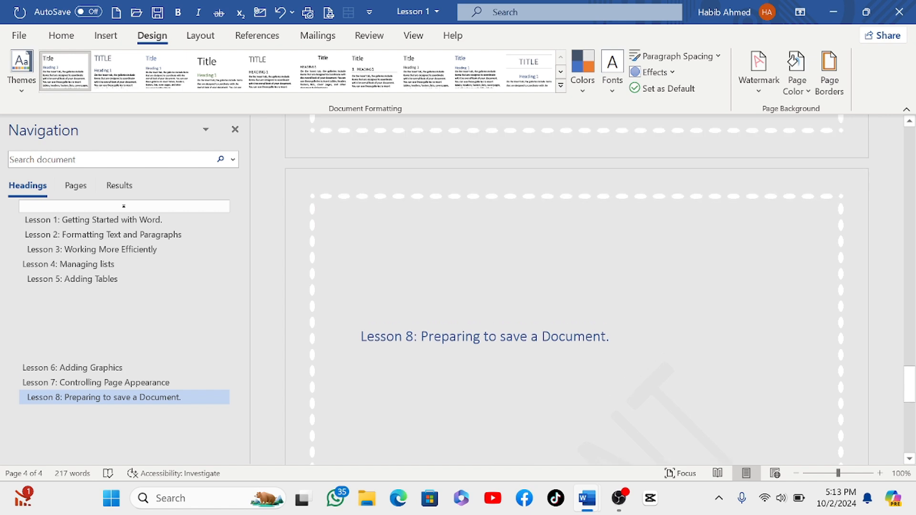
scroll(581, 239, up, 5)
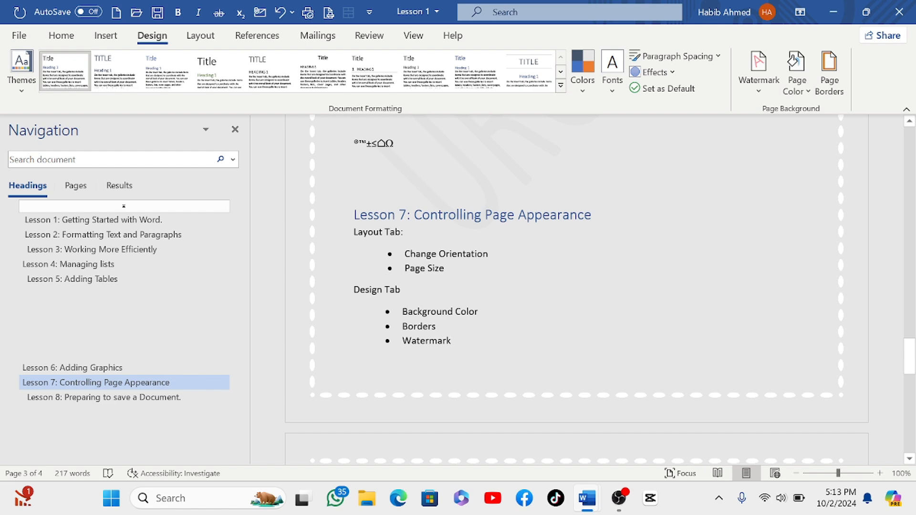
scroll(466, 288, up, 8)
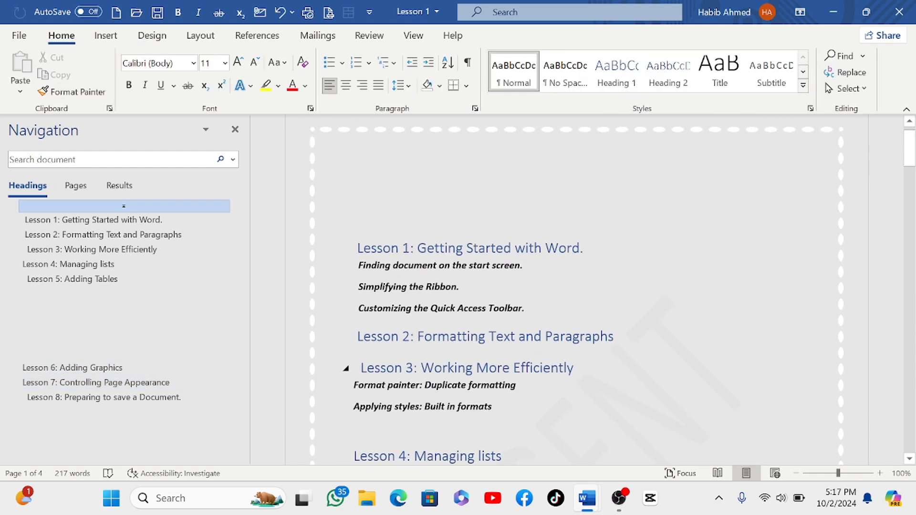
scroll(576, 290, down, 10)
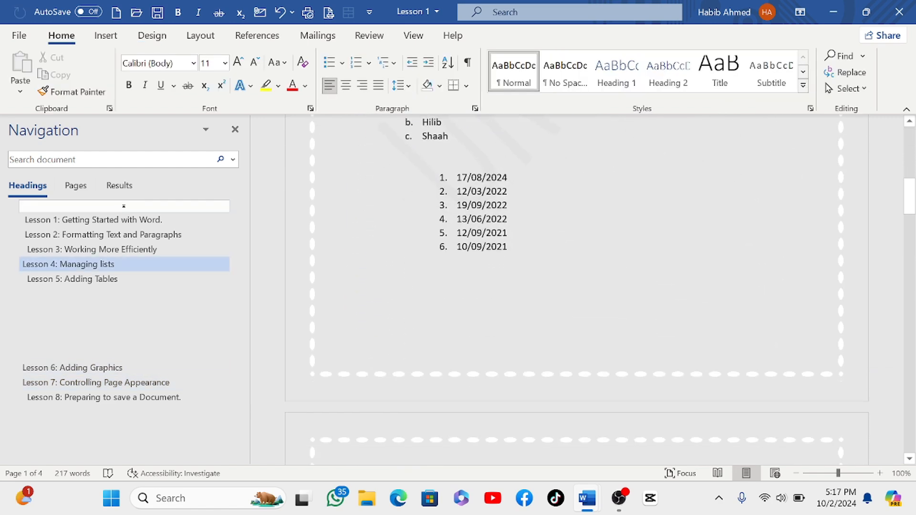
scroll(430, 364, down, 4)
scroll(430, 364, up, 7)
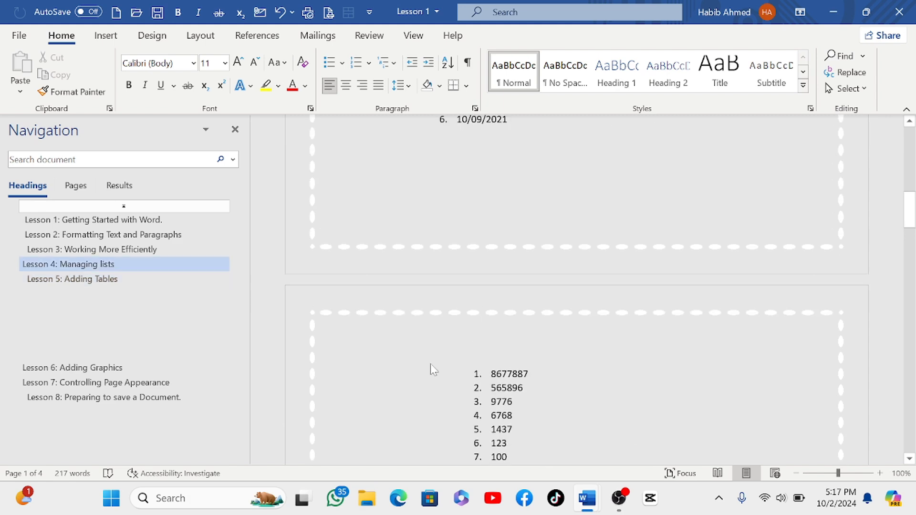
scroll(577, 290, up, 10)
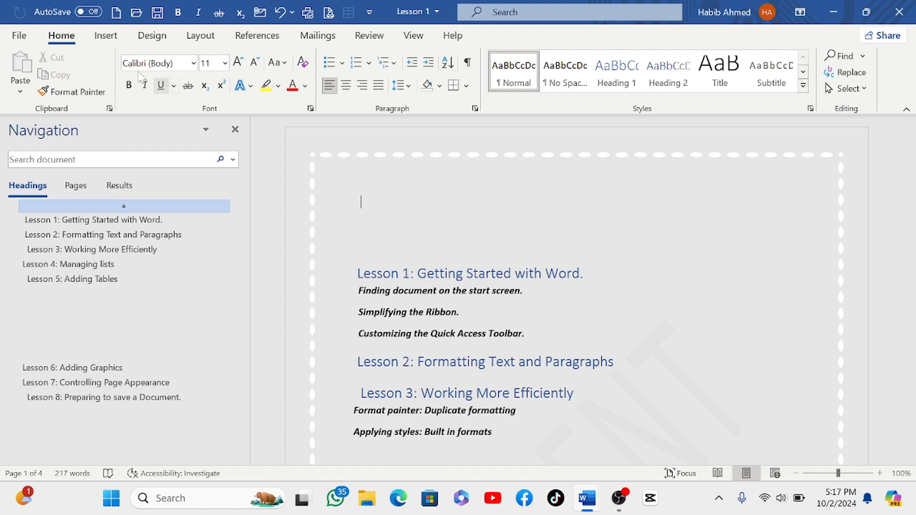
- Open the header area of the first page for editing
click(106, 38)
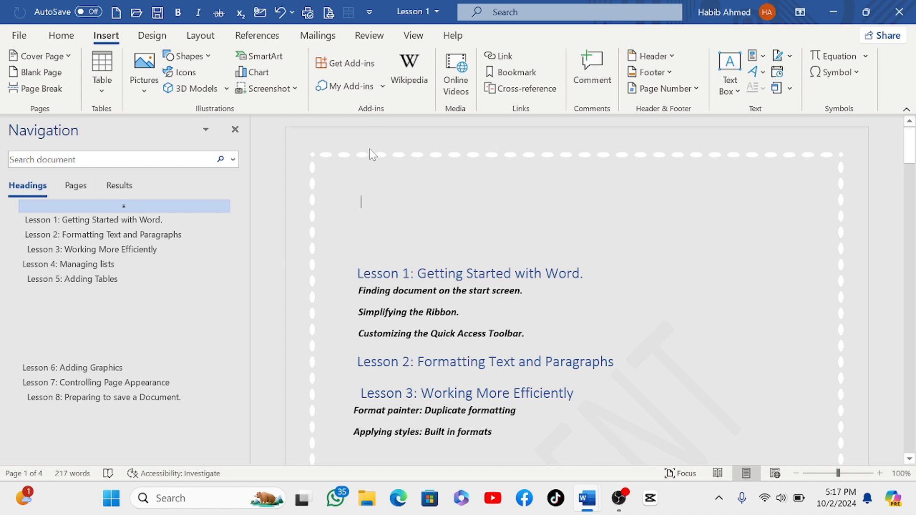
scroll(371, 147, down, 1)
scroll(371, 147, up, 1)
double_click(525, 146)
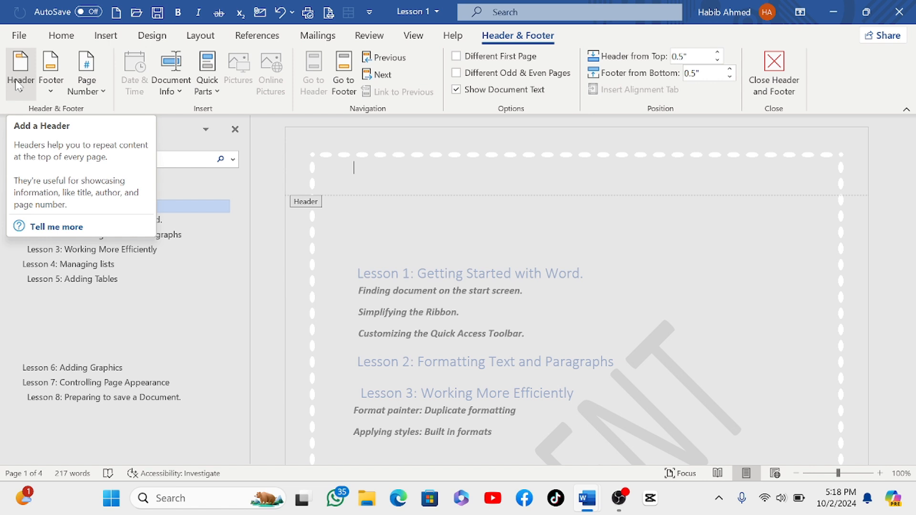
- Insert the built-in ViewMaster header with its document title placeholder and close header editing
click(19, 92)
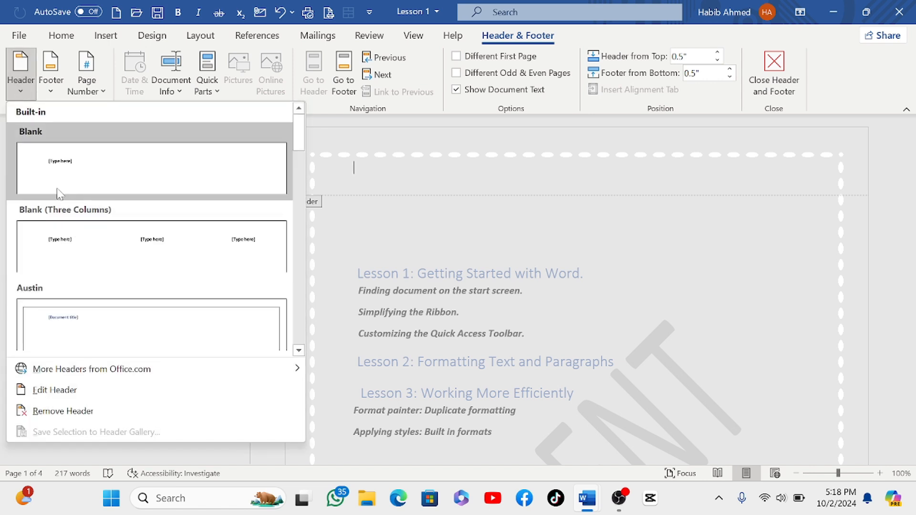
scroll(61, 210, down, 3)
scroll(65, 215, up, 3)
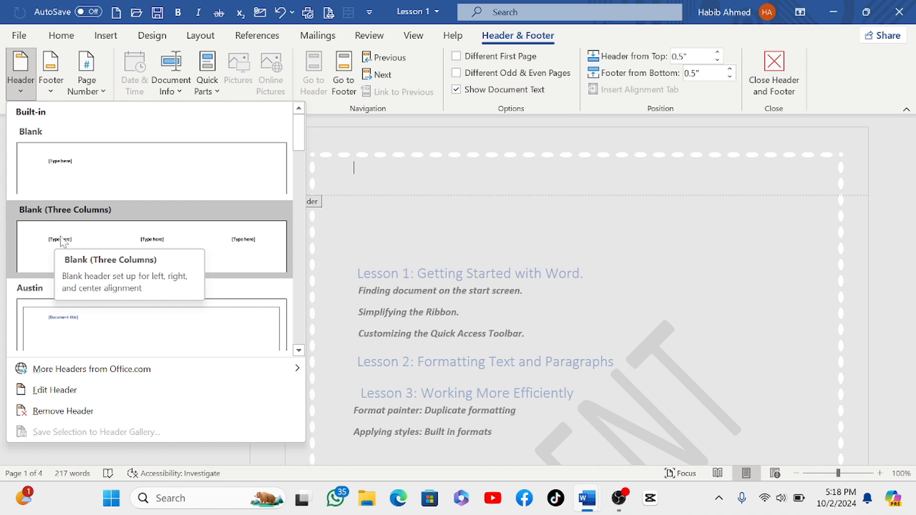
scroll(123, 255, down, 3)
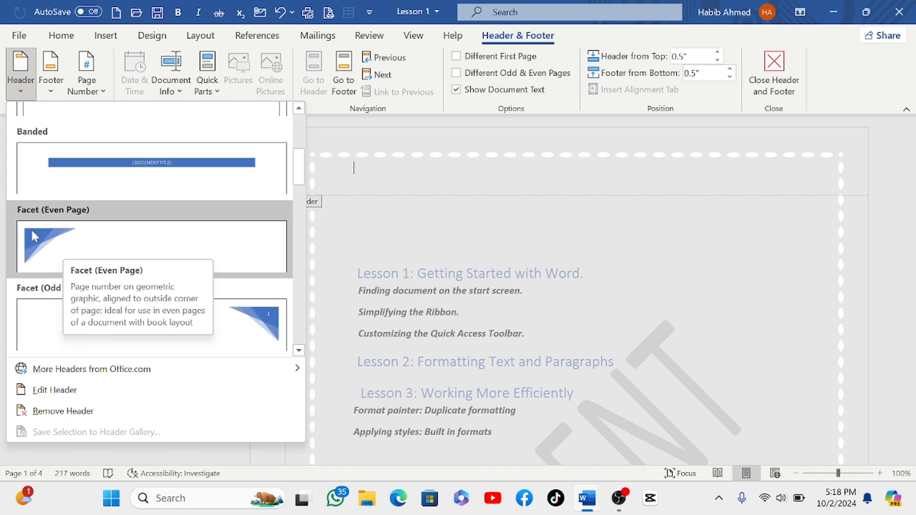
scroll(69, 220, down, 3)
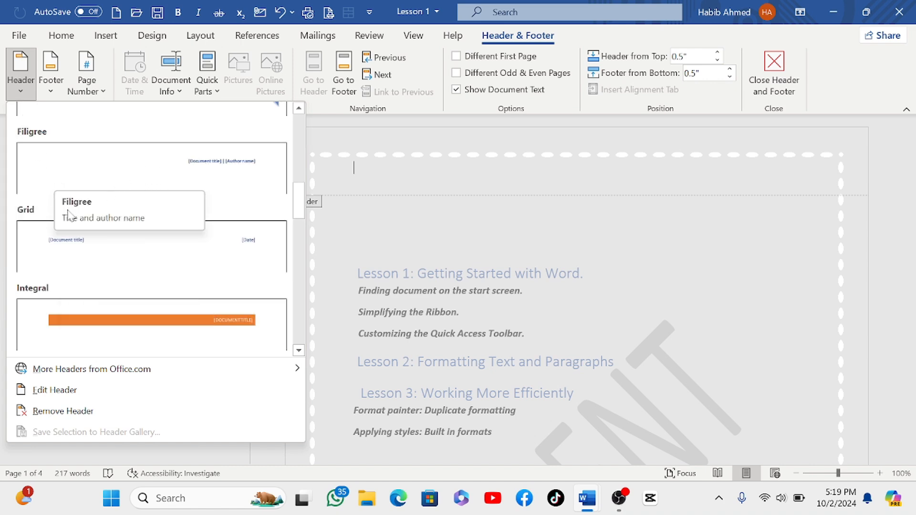
scroll(64, 258, down, 3)
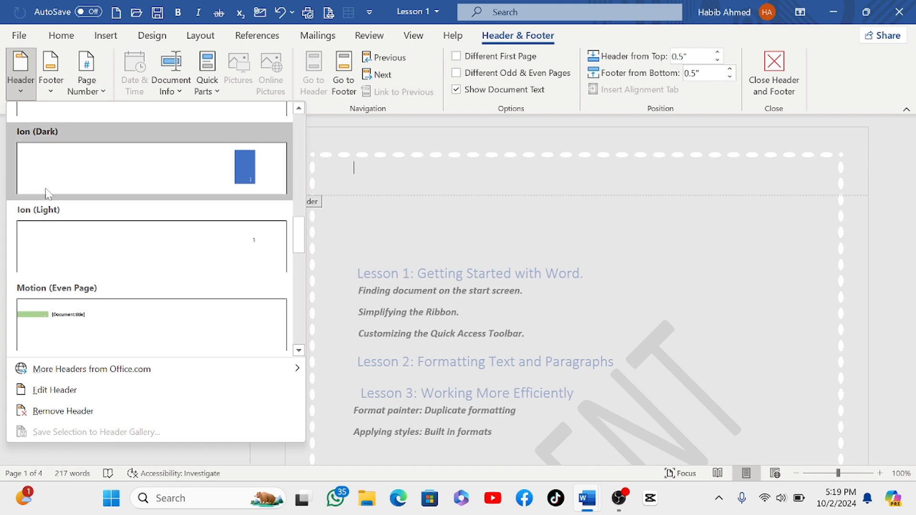
scroll(92, 253, down, 8)
scroll(93, 250, up, 15)
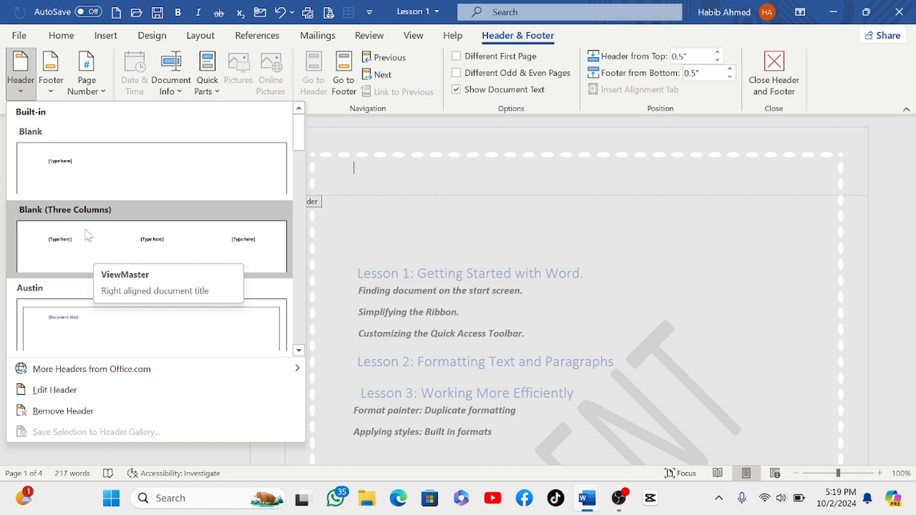
scroll(62, 220, down, 9)
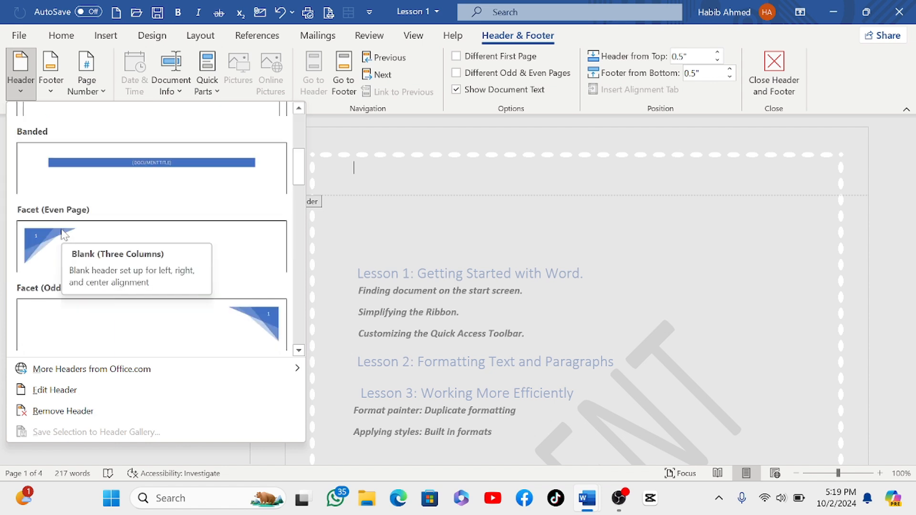
scroll(115, 267, down, 8)
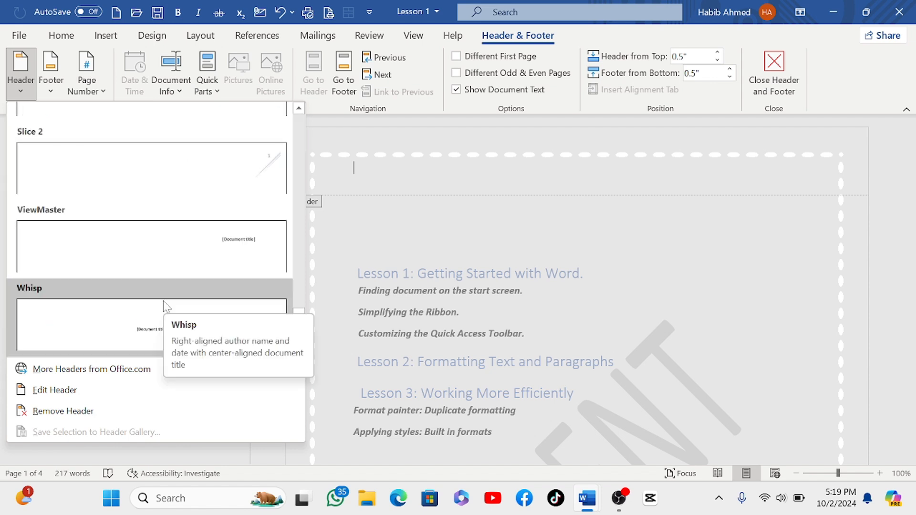
click(178, 260)
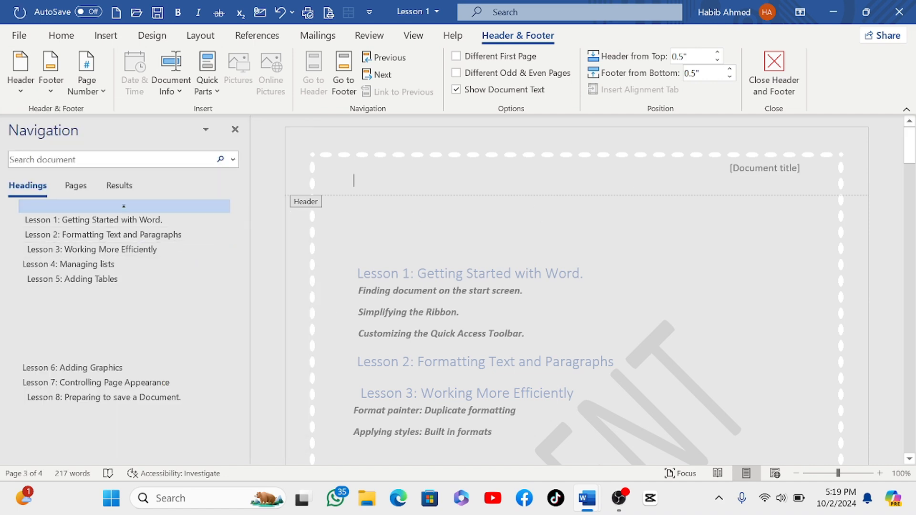
click(774, 72)
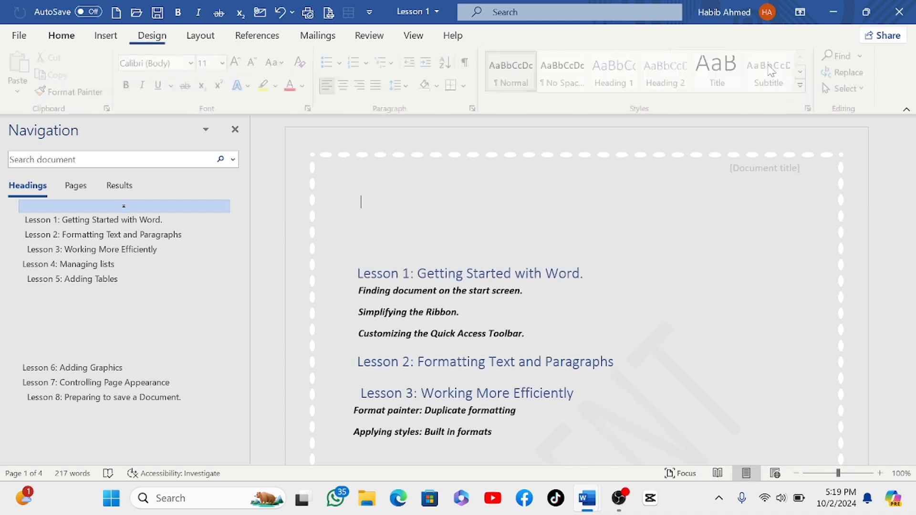
- Replace the header's document title placeholder with "Tech Media" and return to the document body
double_click(770, 165)
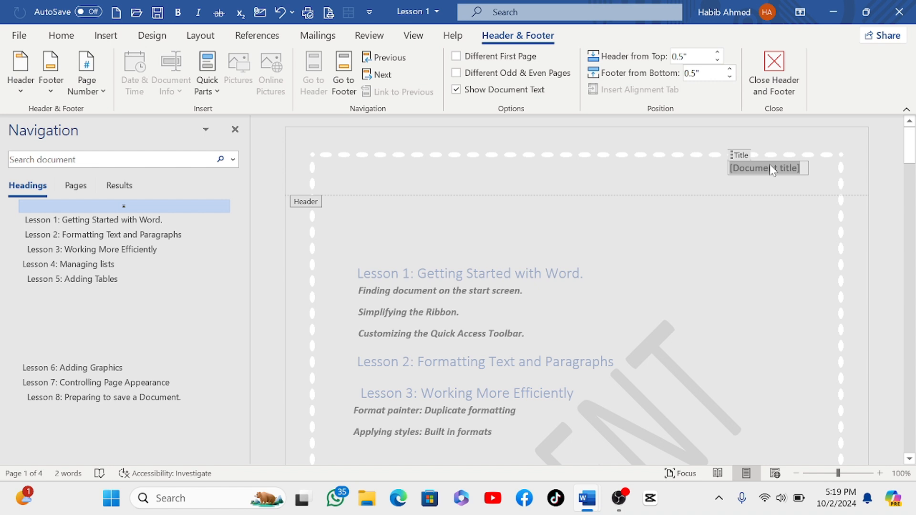
key(Delete)
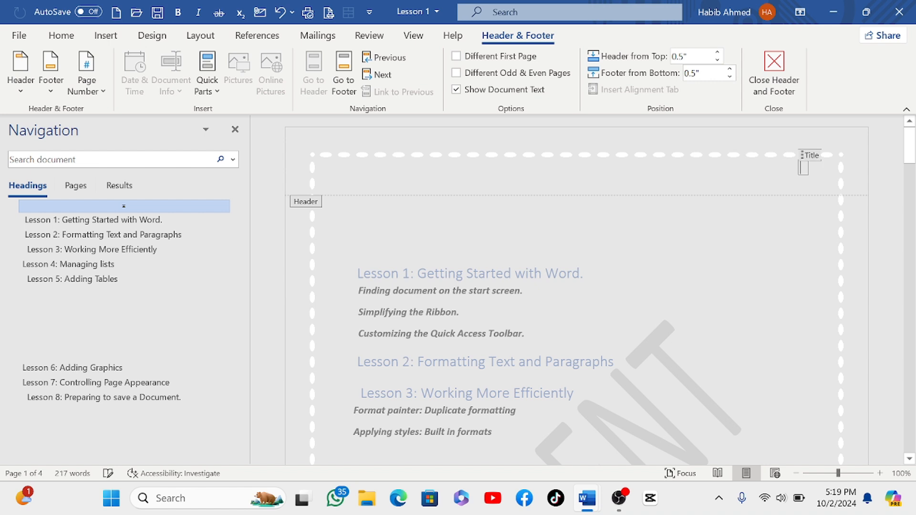
text(Te)
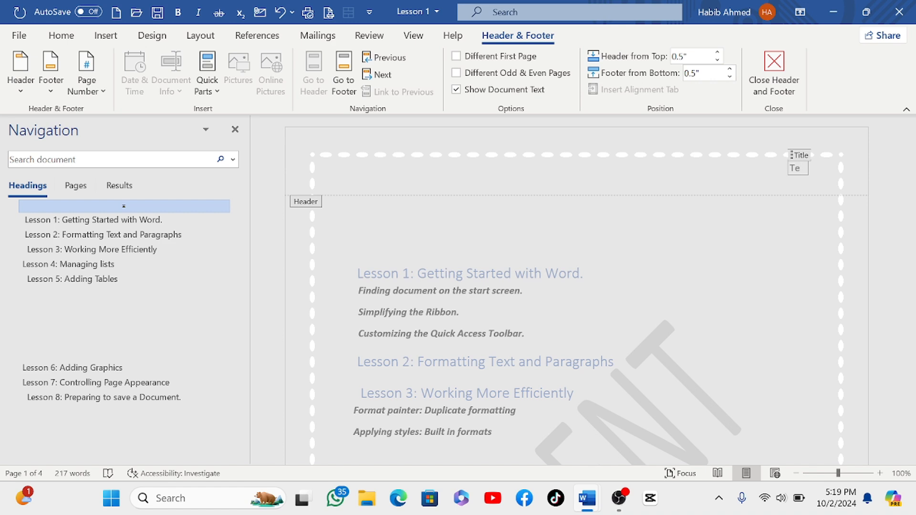
text(ch Media)
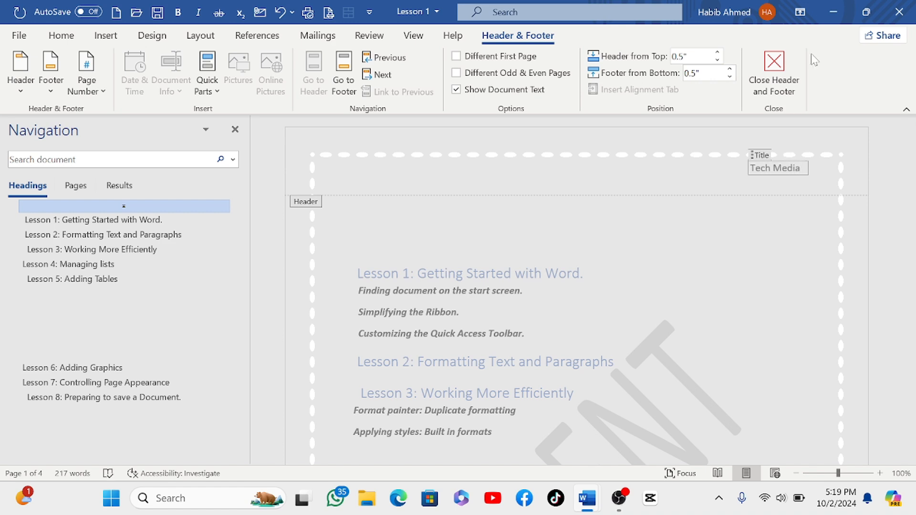
click(766, 84)
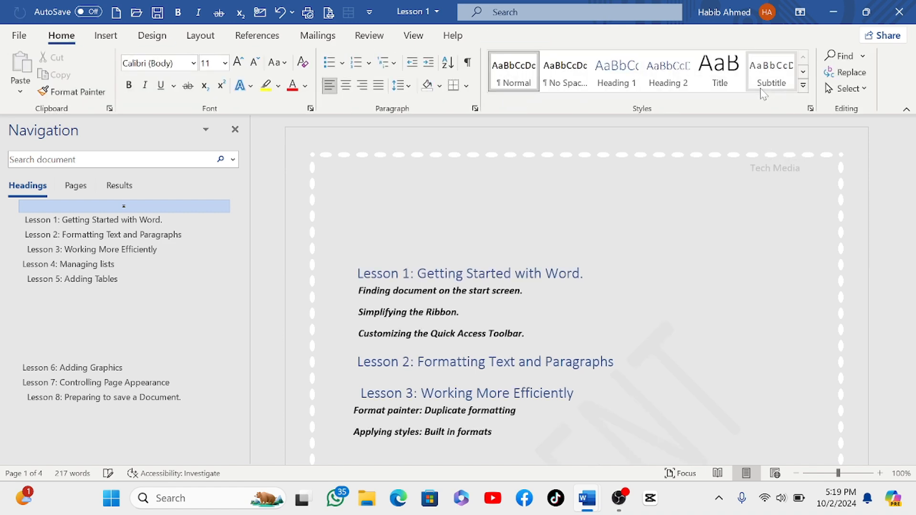
- Check the new header on each page from Lesson 1 down to the last page and back up
scroll(597, 261, down, 2)
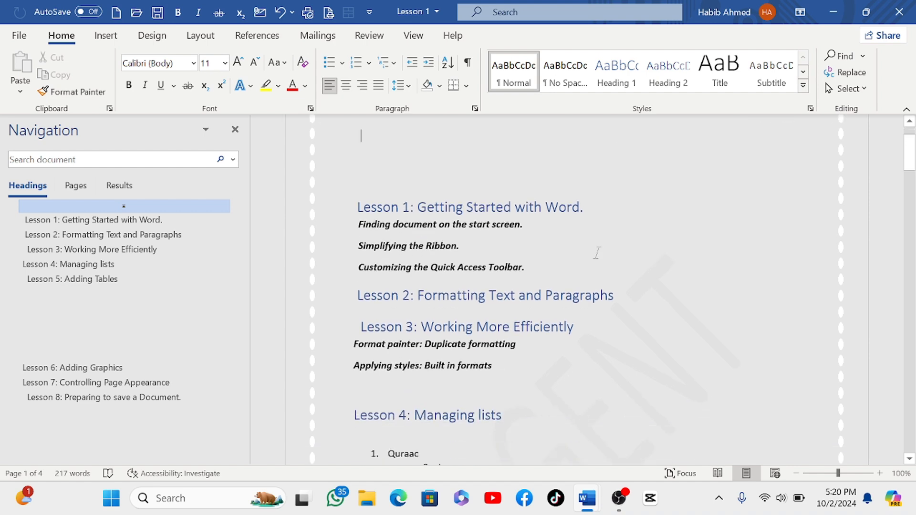
scroll(597, 253, up, 2)
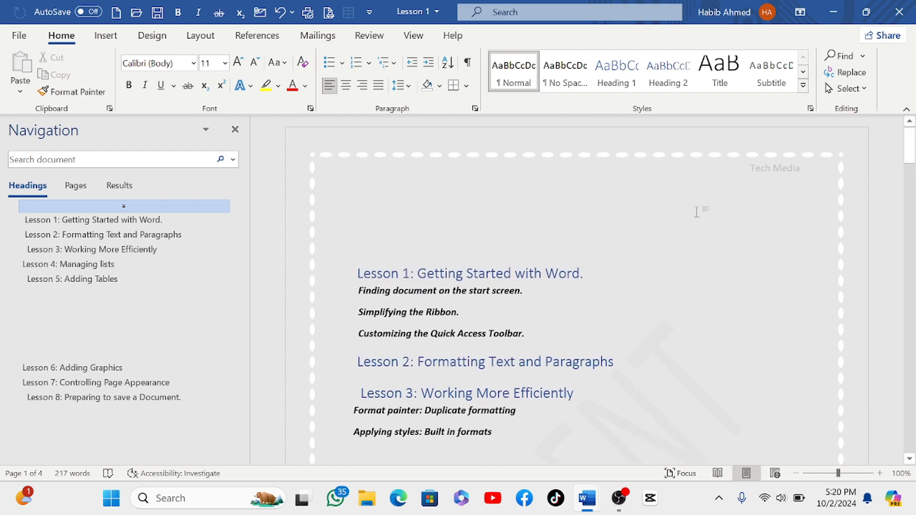
scroll(698, 211, down, 7)
scroll(783, 282, down, 15)
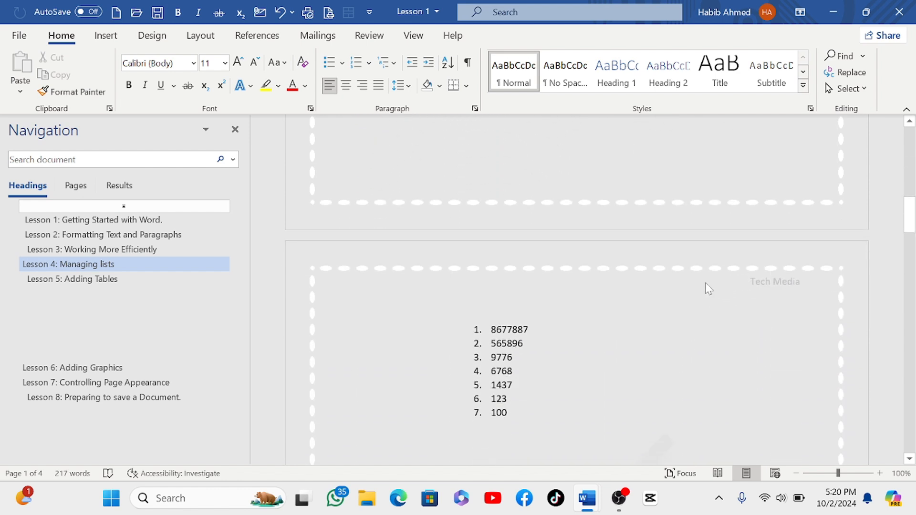
scroll(705, 283, down, 7)
scroll(578, 287, down, 10)
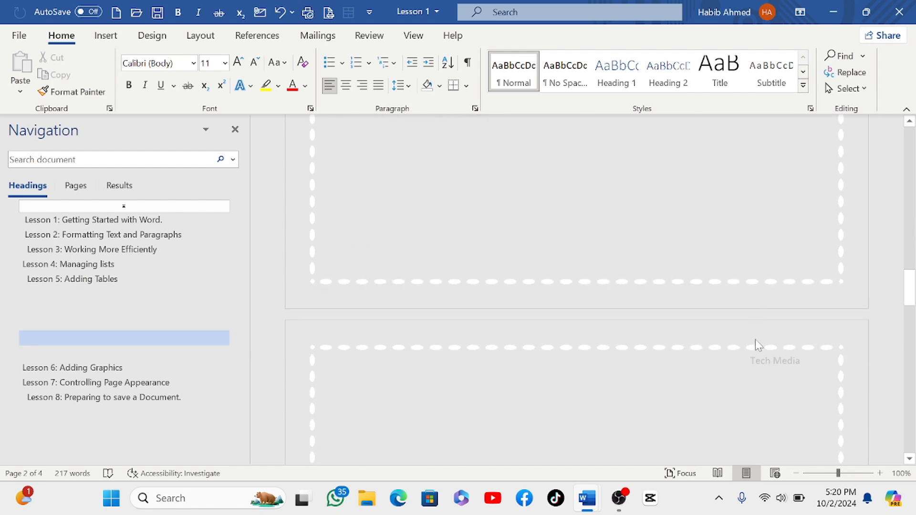
scroll(755, 340, up, 15)
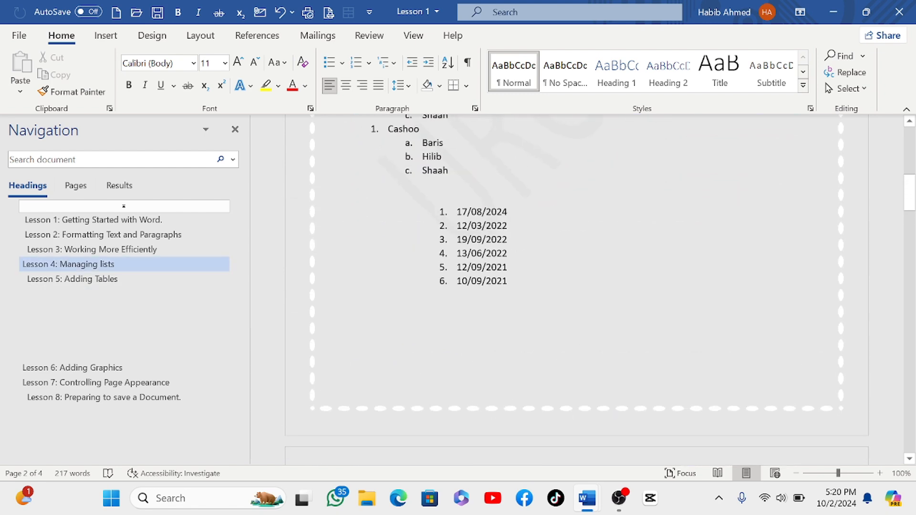
scroll(578, 286, up, 10)
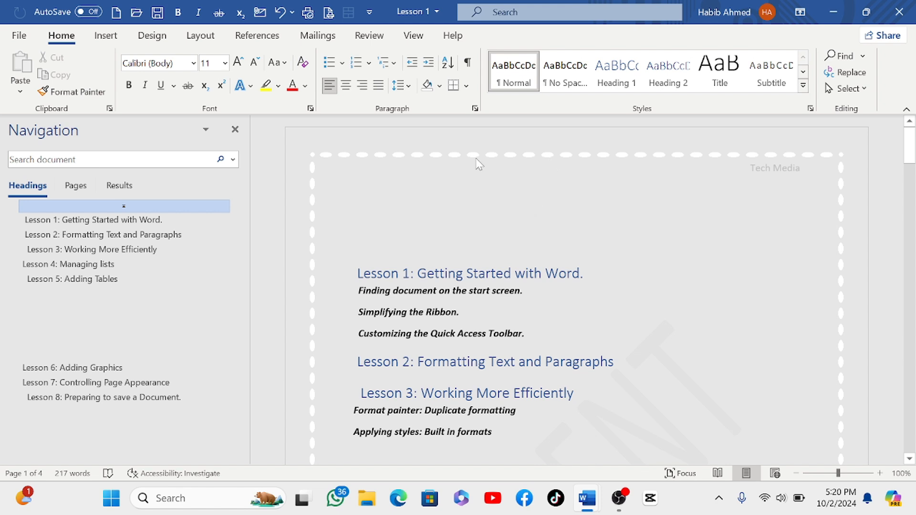
- Compare the header on the first and second pages around the Lesson 4 lists
scroll(483, 151, down, 10)
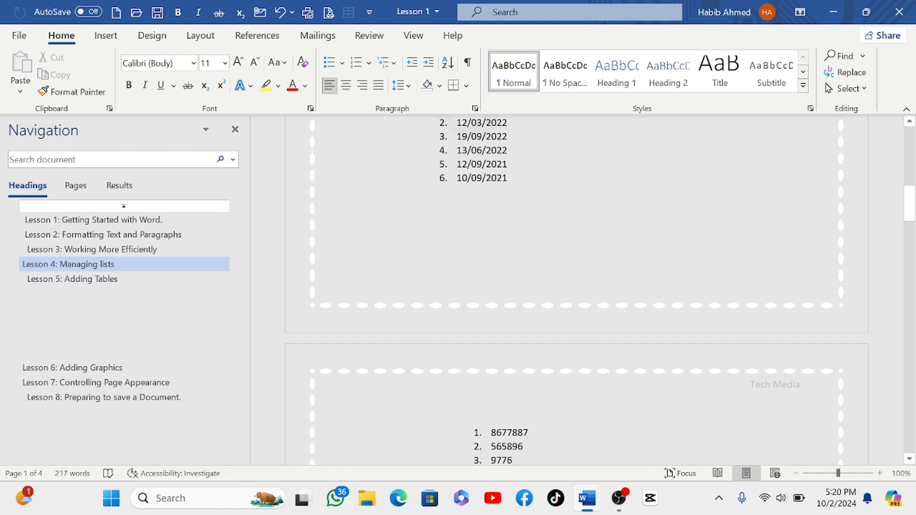
scroll(556, 268, down, 2)
scroll(556, 268, up, 6)
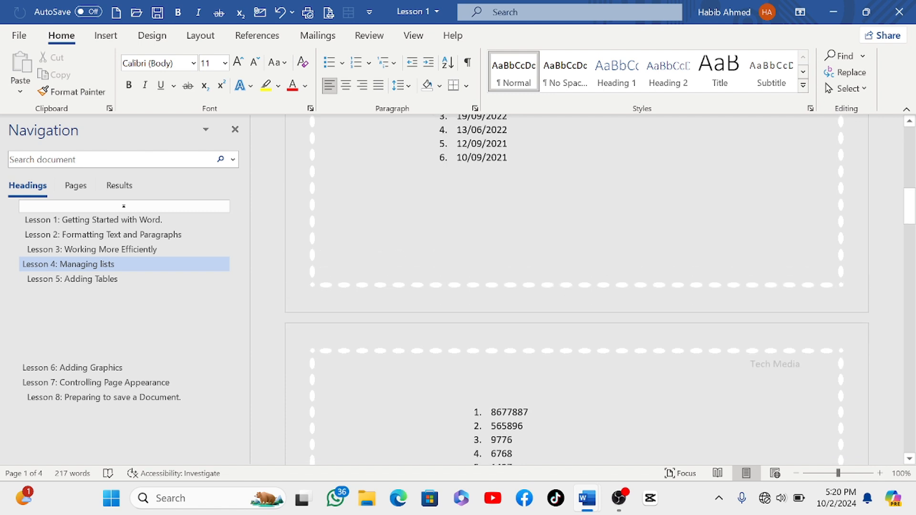
scroll(557, 268, up, 4)
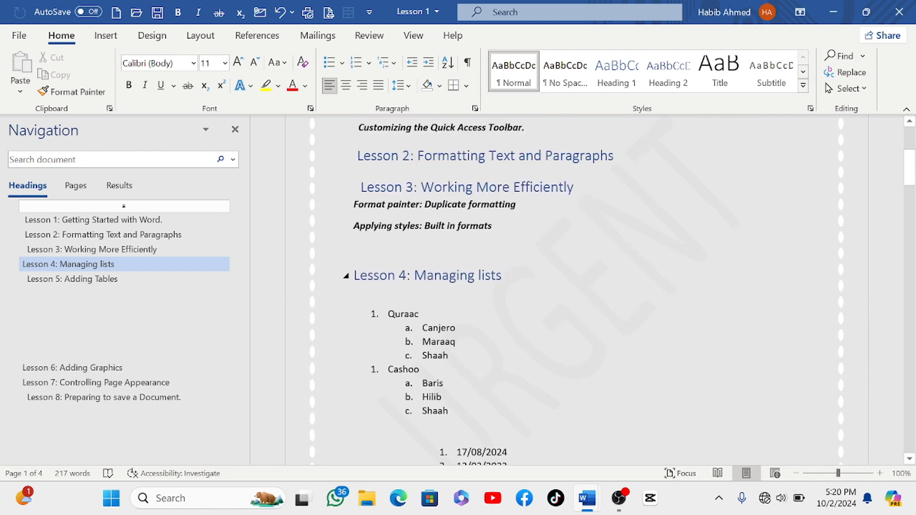
scroll(524, 262, up, 1)
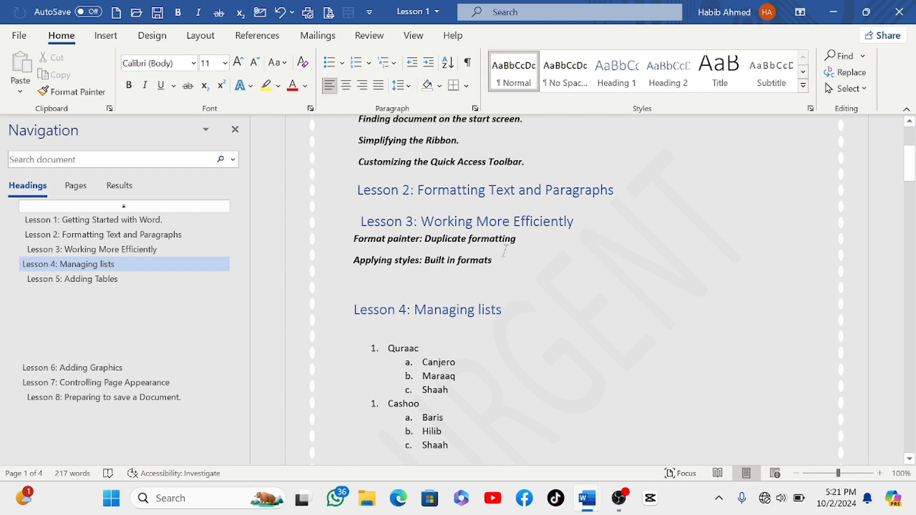
scroll(505, 252, down, 10)
scroll(505, 252, up, 6)
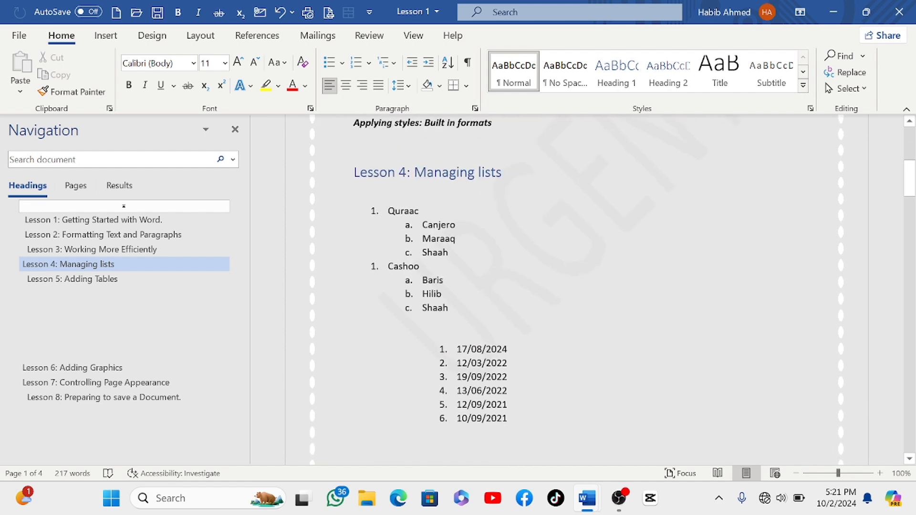
scroll(573, 286, up, 9)
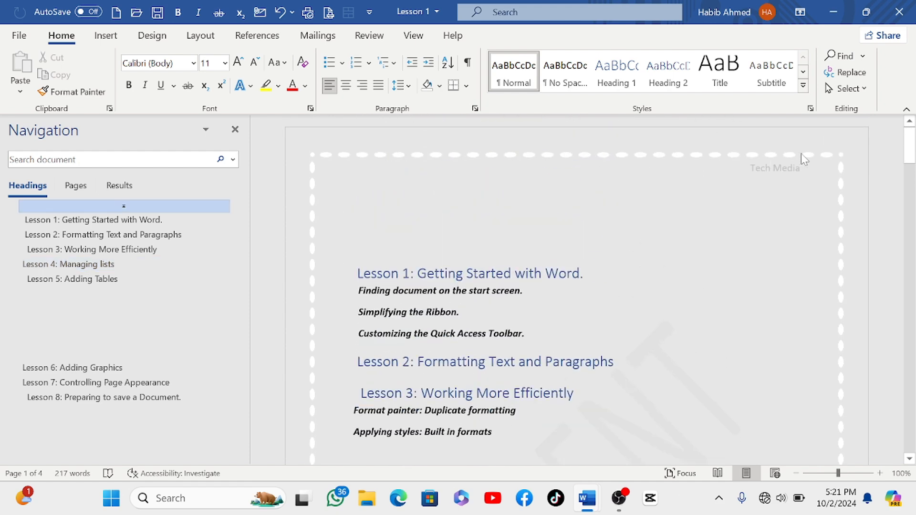
- Open the footer area of the first page, below the list of dates, for editing
scroll(348, 288, down, 13)
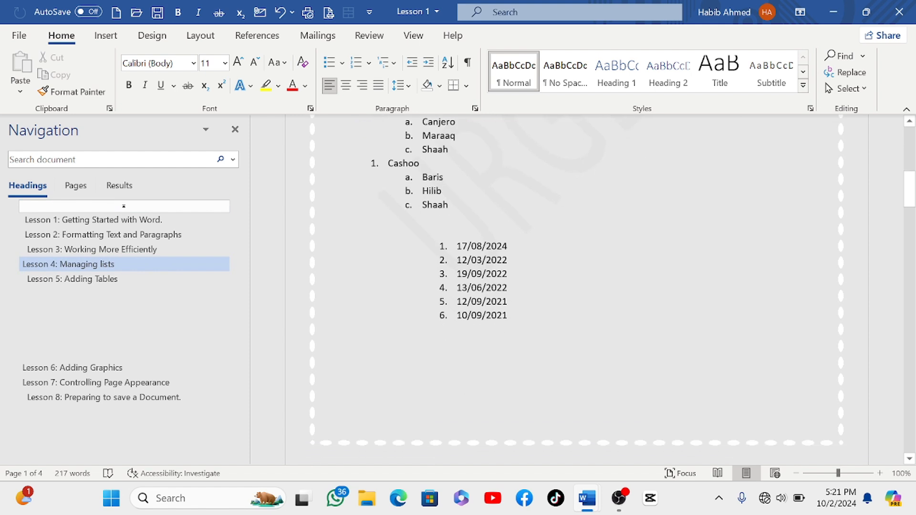
scroll(600, 287, down, 3)
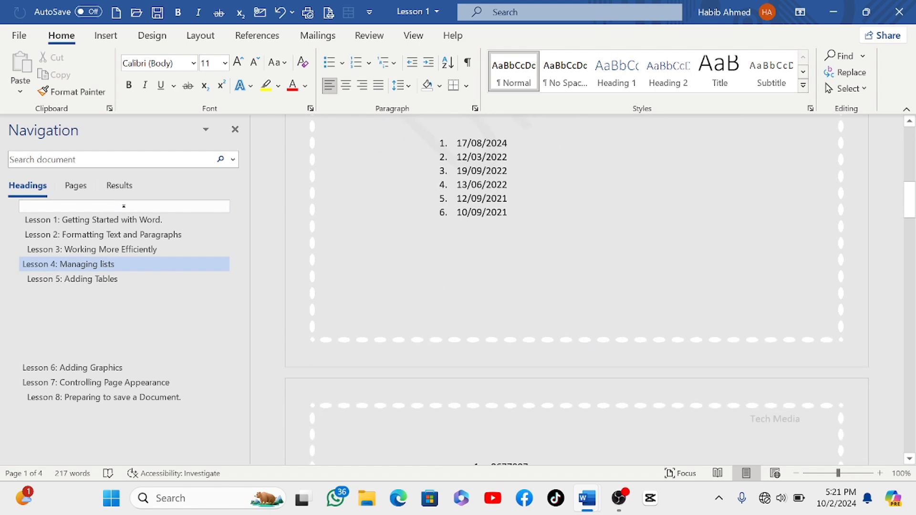
double_click(353, 323)
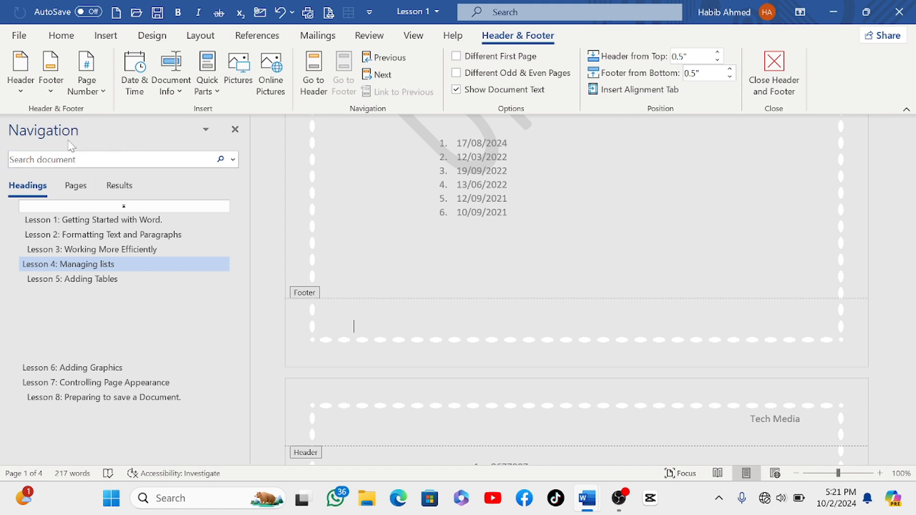
- Browse the built-in footer designs, insert the Austin footer, and return to the document body
click(47, 88)
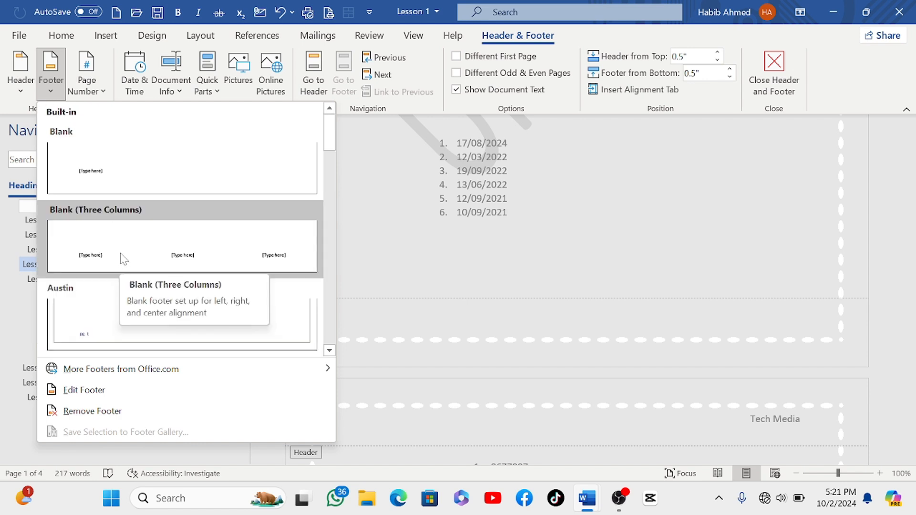
scroll(107, 187, down, 8)
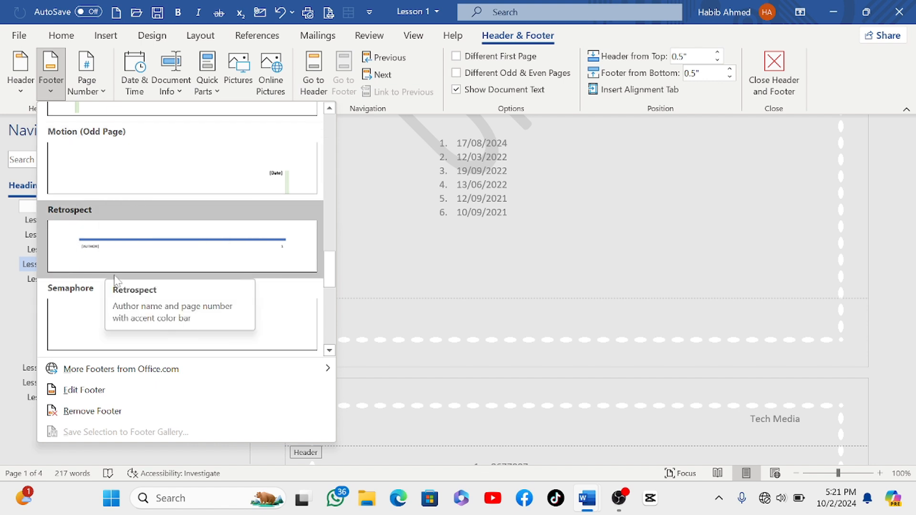
scroll(115, 280, down, 3)
scroll(117, 287, up, 6)
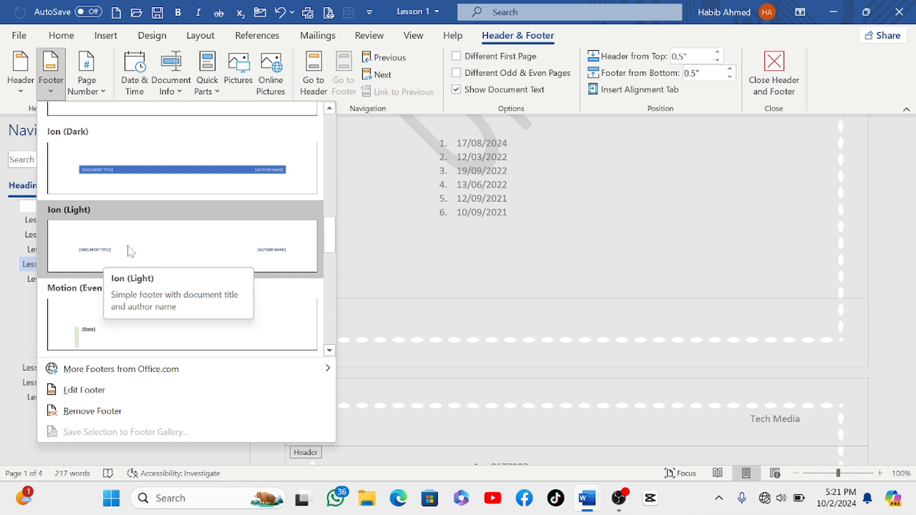
scroll(131, 251, down, 6)
scroll(132, 252, up, 6)
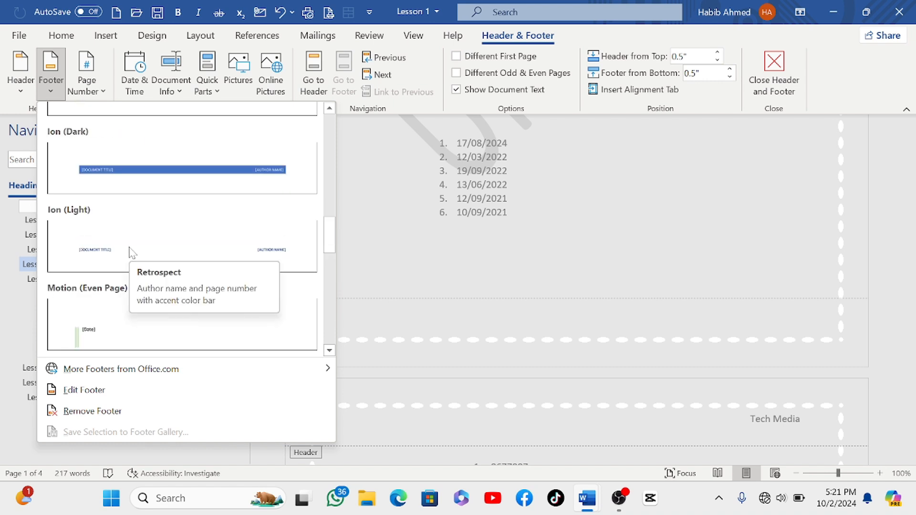
scroll(132, 252, up, 8)
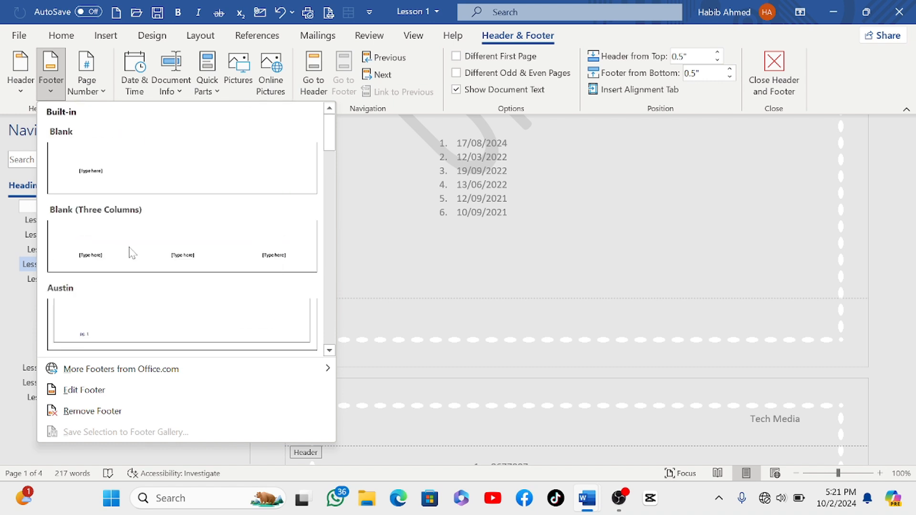
scroll(132, 252, down, 3)
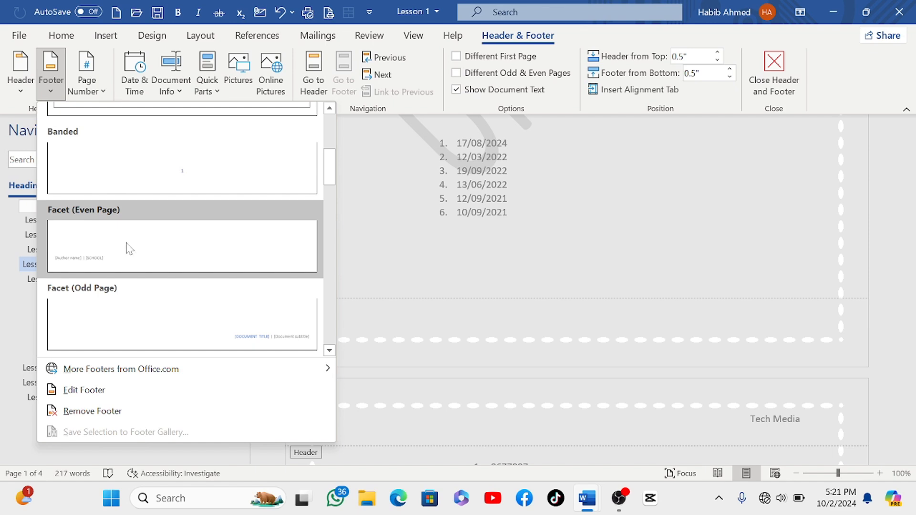
scroll(128, 253, up, 3)
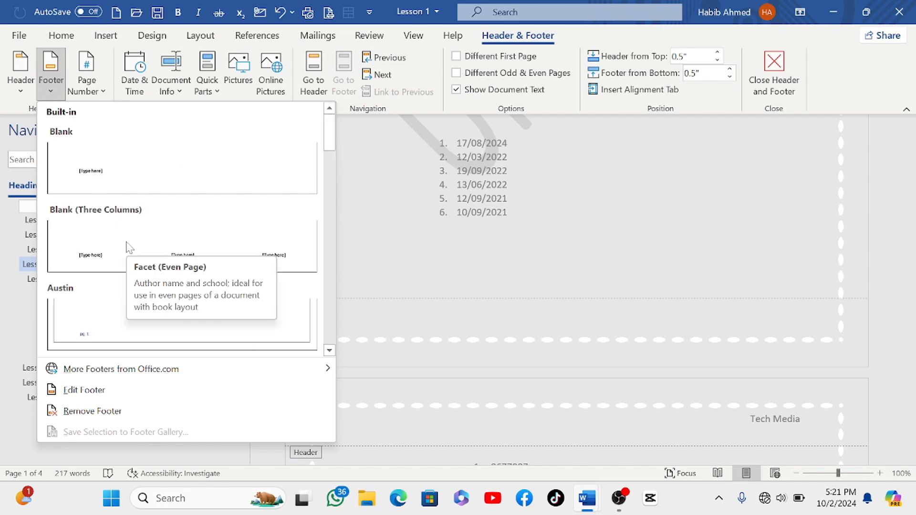
click(96, 326)
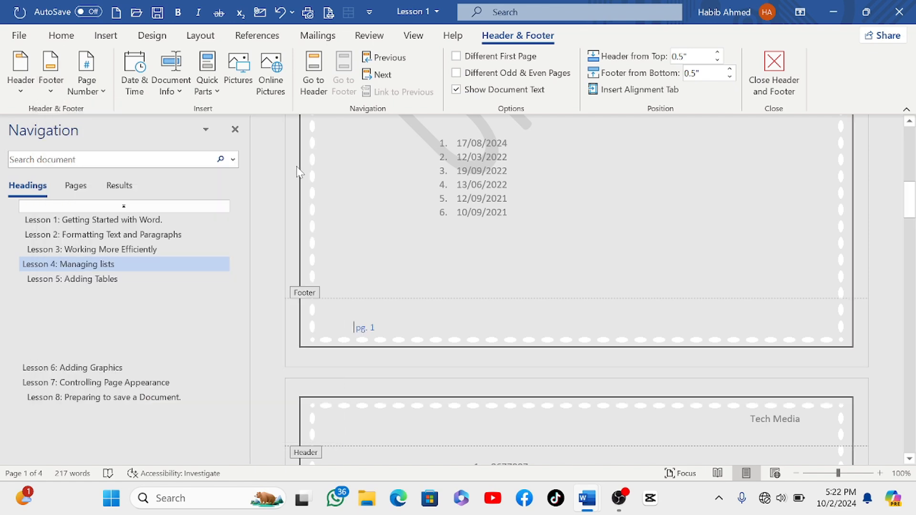
click(775, 65)
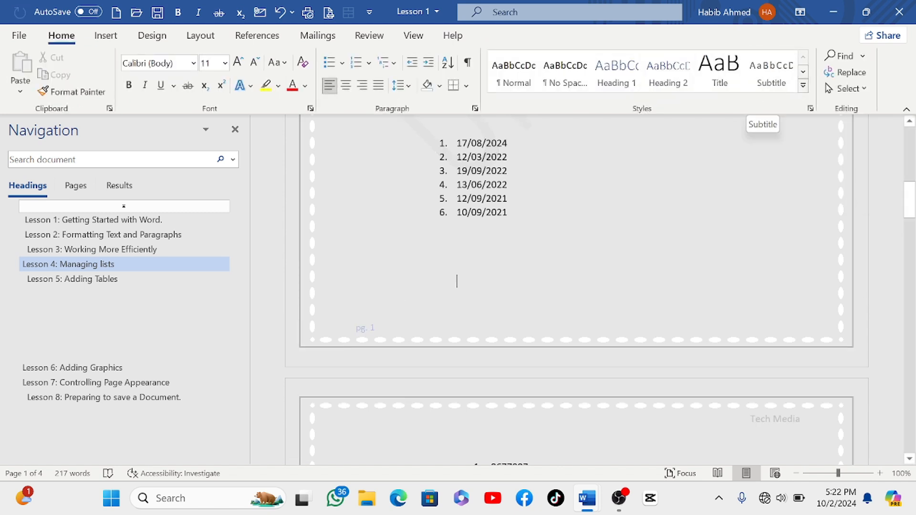
- Check the new footer's page number on the first three pages and return to the list of dates
scroll(522, 313, down, 15)
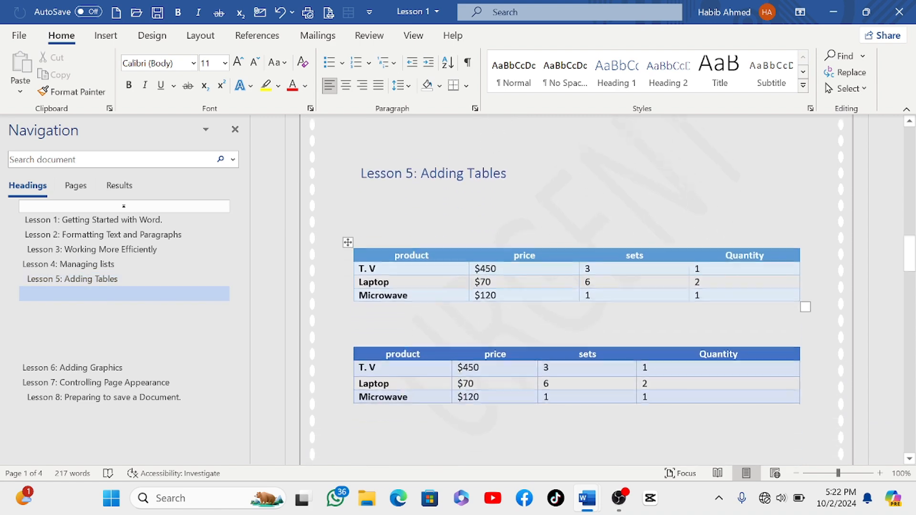
scroll(527, 284, down, 8)
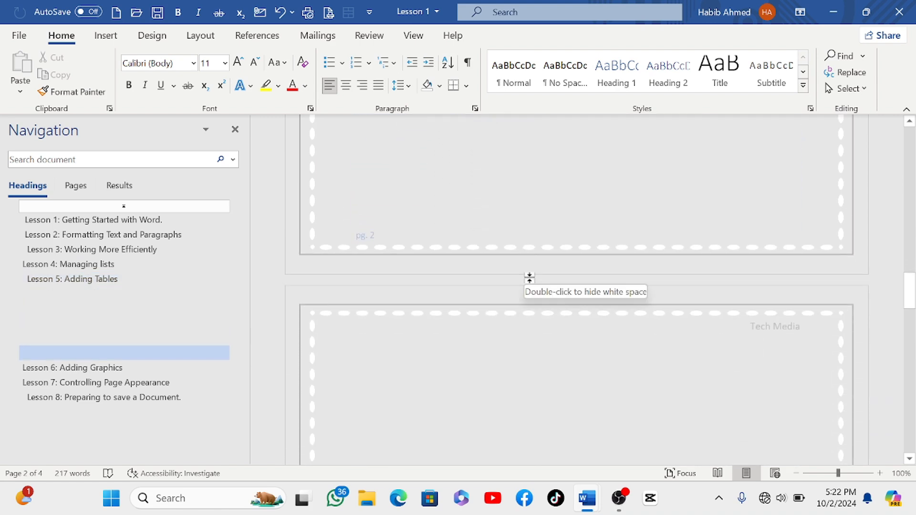
scroll(525, 281, down, 15)
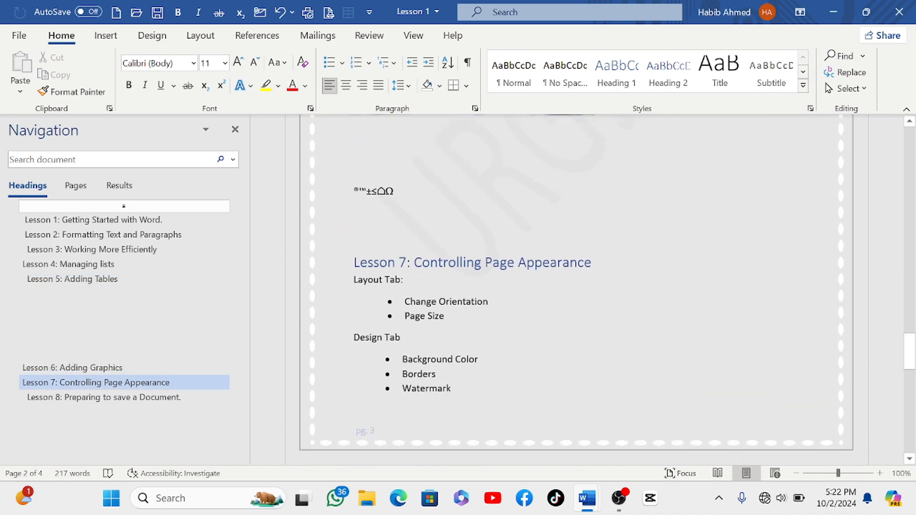
scroll(525, 281, up, 18)
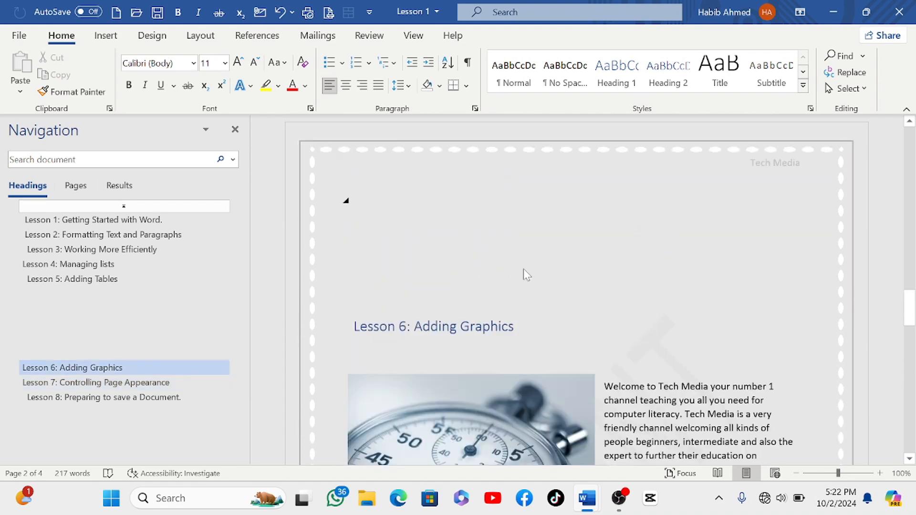
scroll(524, 265, up, 15)
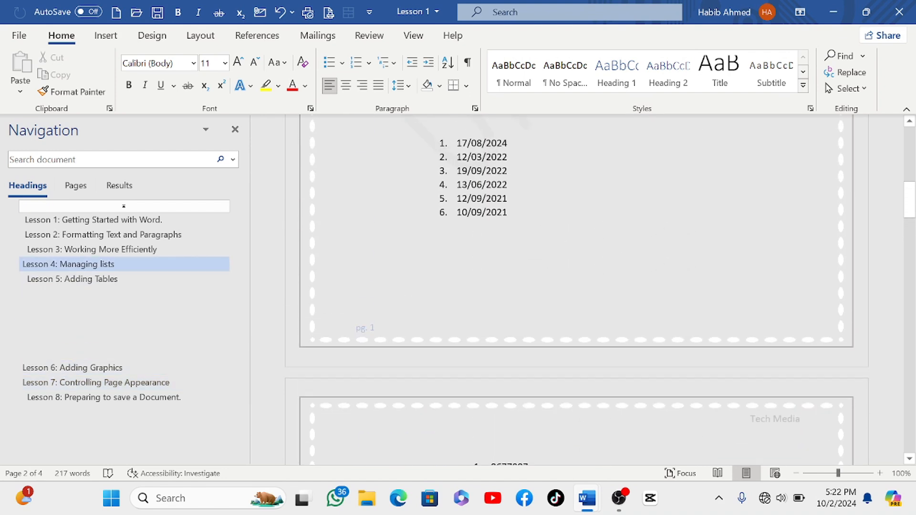
- Review the footer and header on every page down to the end of Lesson 8 and back up past Lesson 5
scroll(418, 334, down, 10)
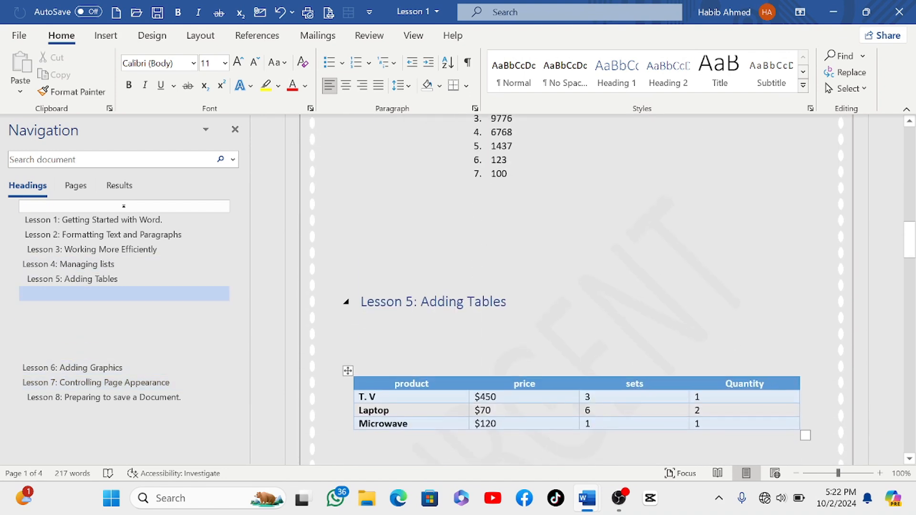
scroll(409, 298, down, 10)
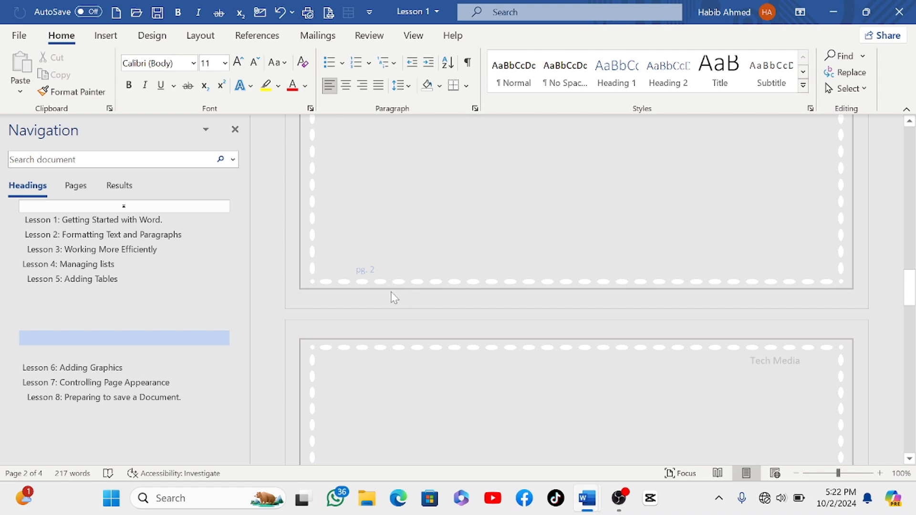
scroll(392, 294, down, 12)
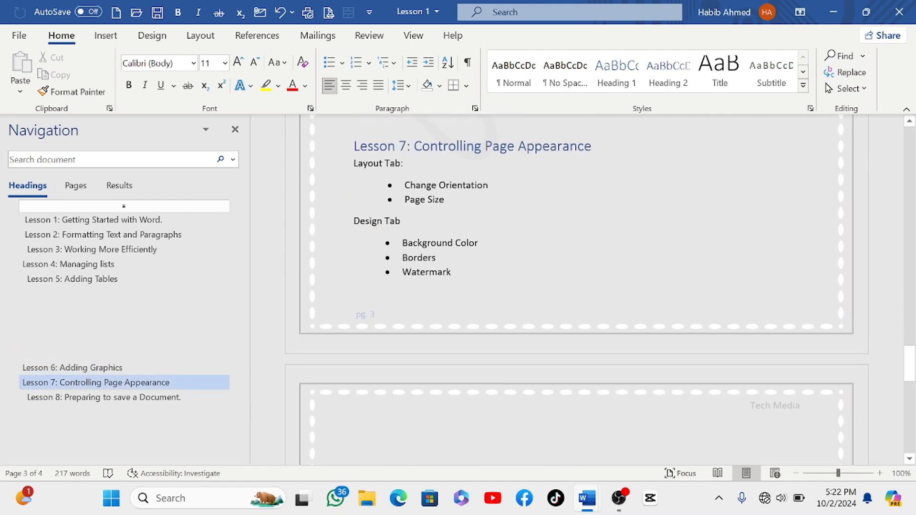
scroll(573, 286, down, 8)
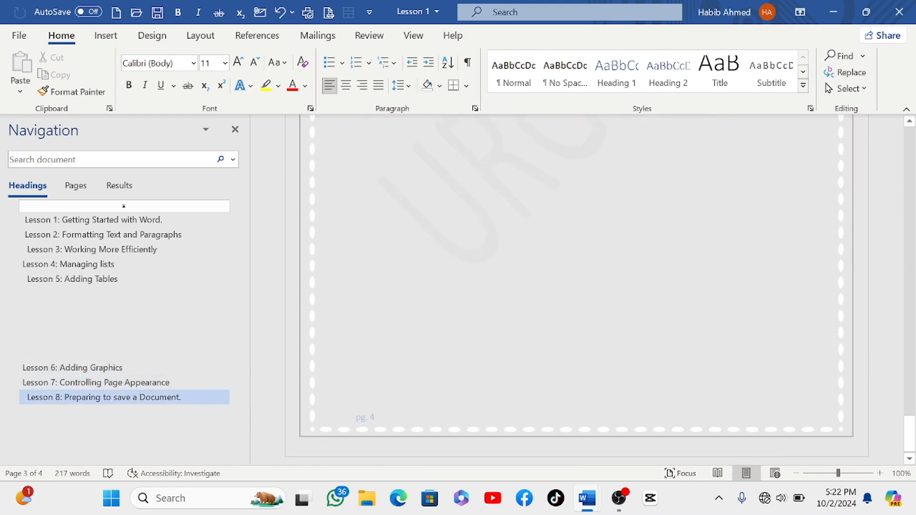
scroll(573, 287, up, 3)
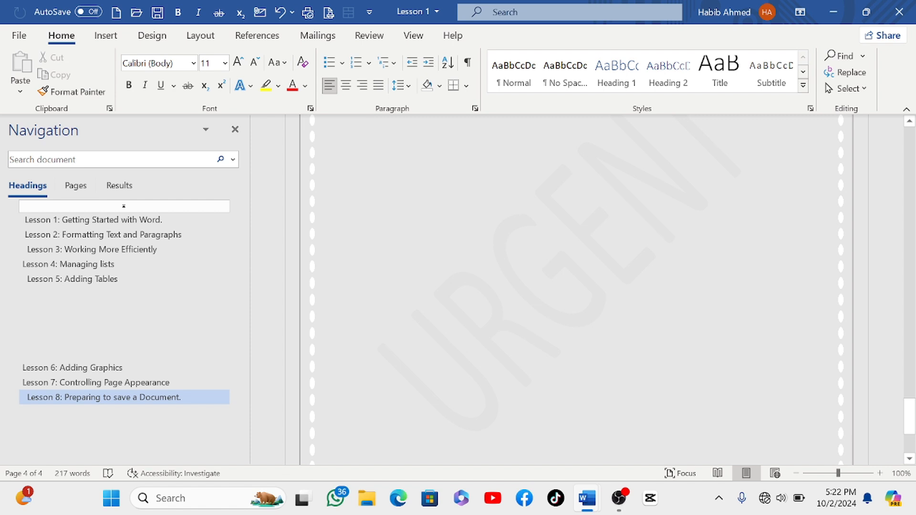
scroll(572, 287, up, 3)
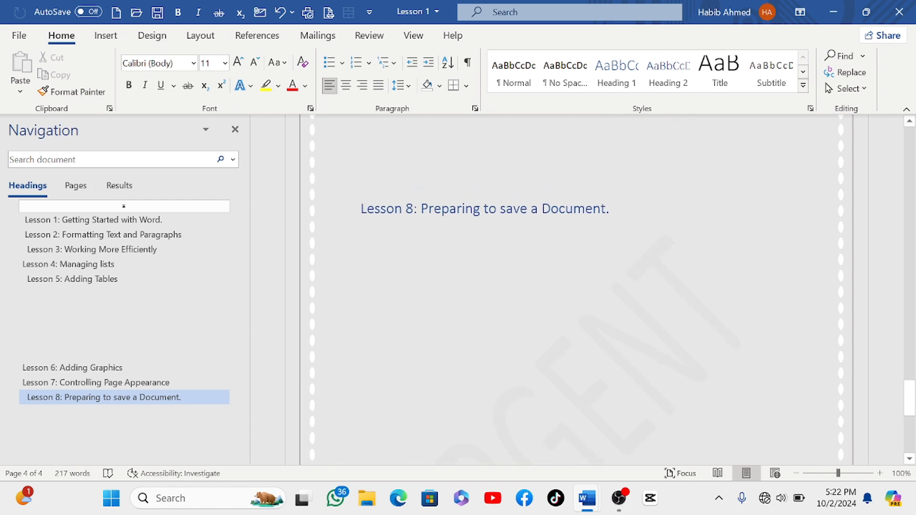
scroll(573, 287, up, 6)
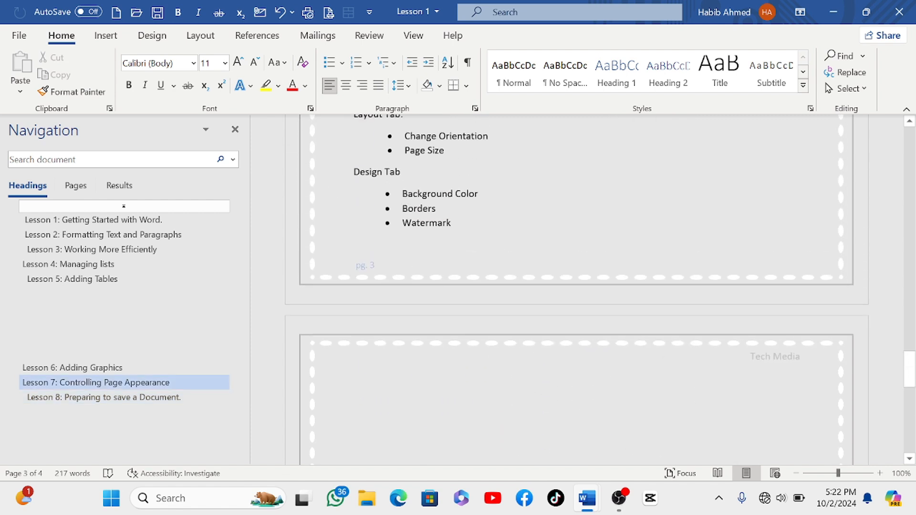
scroll(572, 286, up, 1)
scroll(346, 183, up, 10)
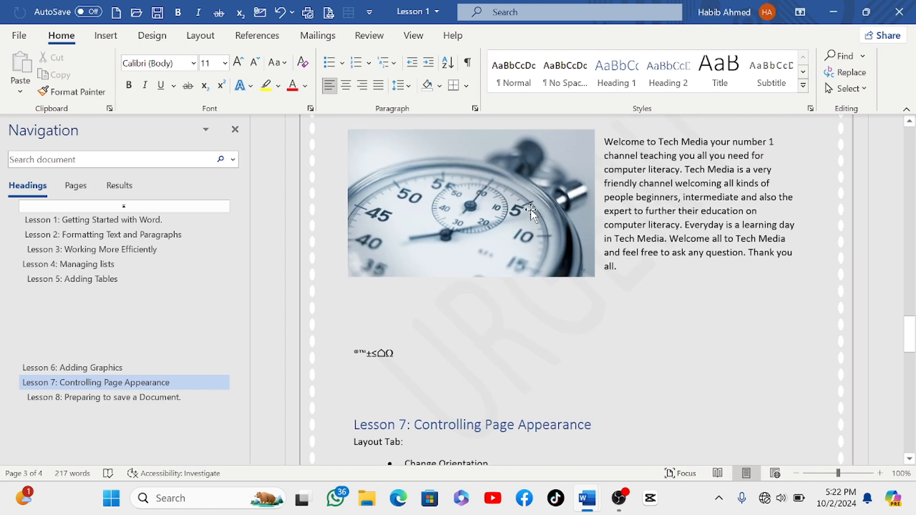
scroll(346, 183, up, 5)
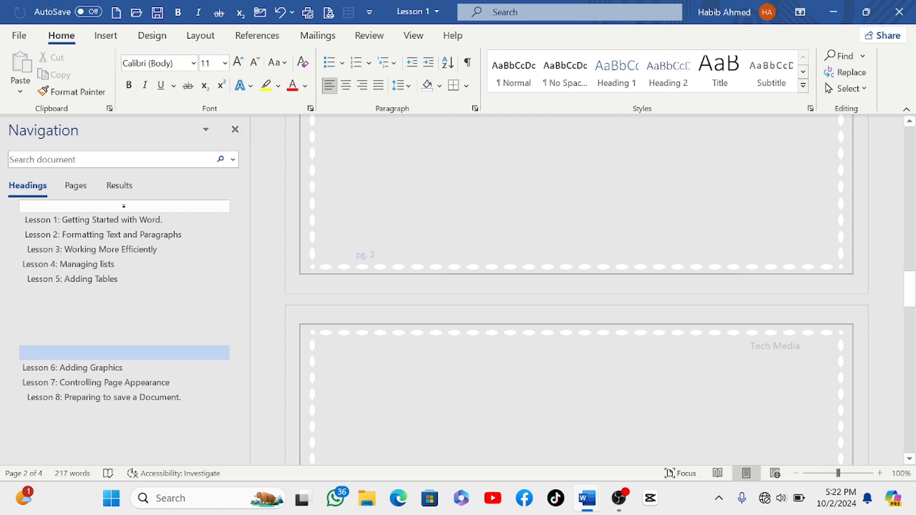
scroll(573, 286, up, 8)
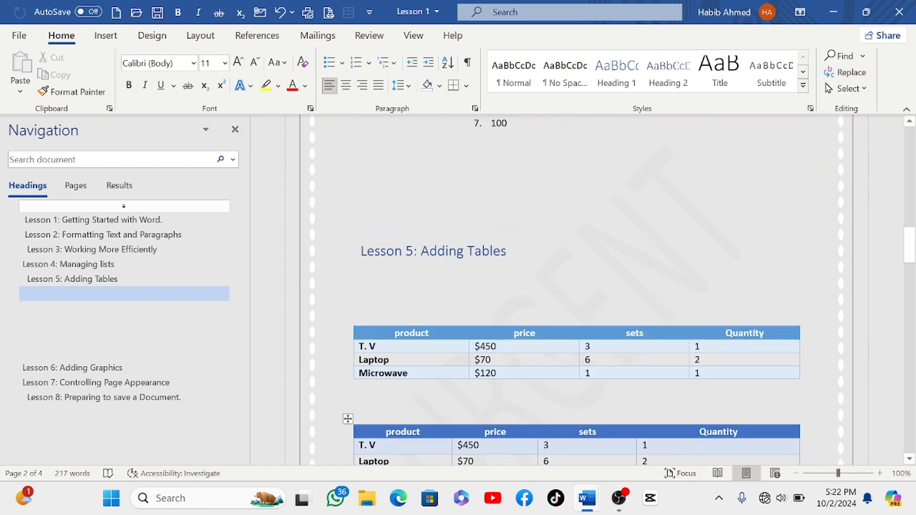
scroll(509, 180, up, 5)
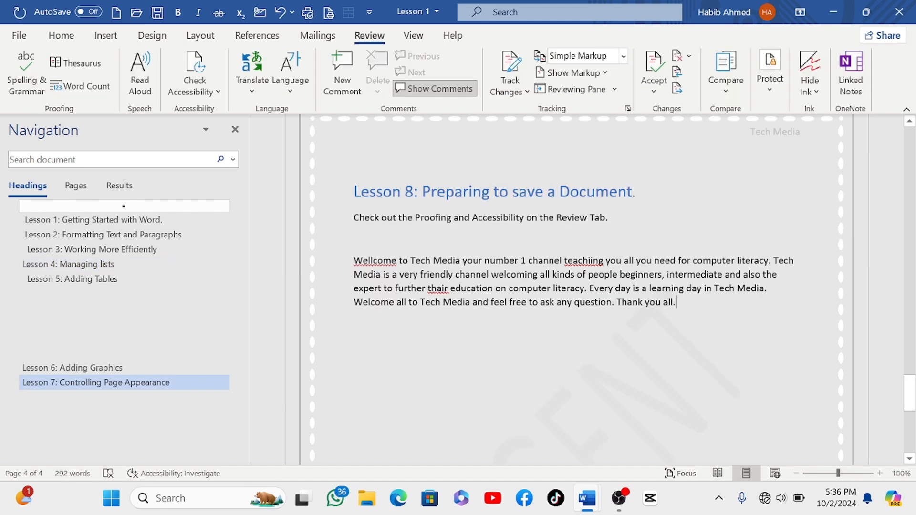
- Run the spelling and grammar check on the Lesson 8 paragraph, accepting the corrections "Welcome", "teaching" and "their"
scroll(444, 302, up, 3)
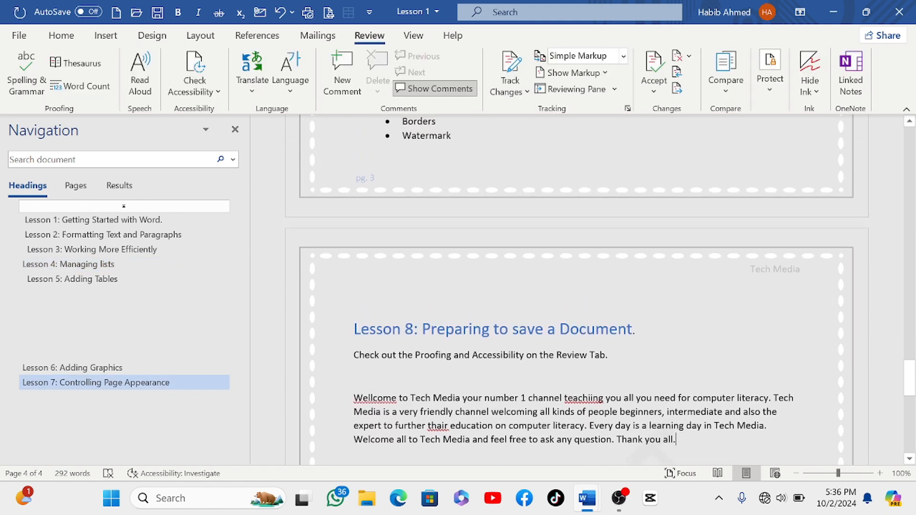
scroll(443, 302, up, 2)
scroll(444, 302, down, 3)
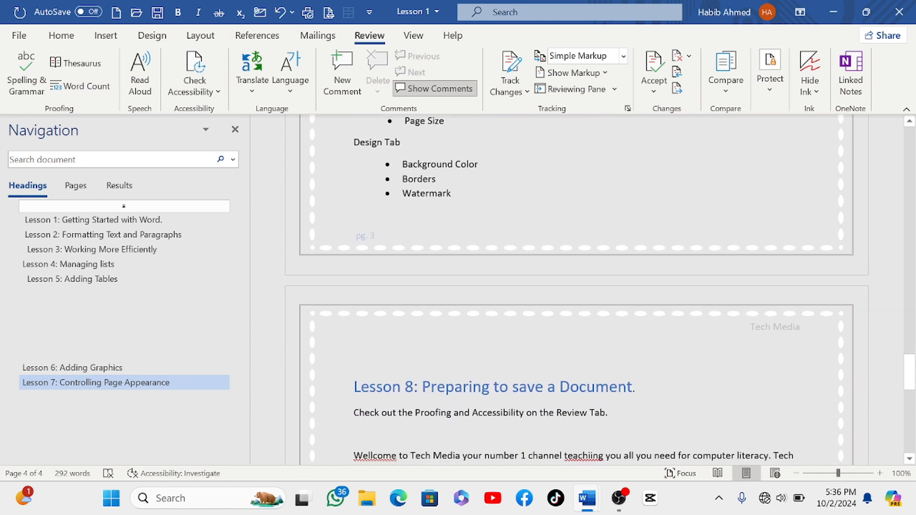
scroll(577, 291, down, 1)
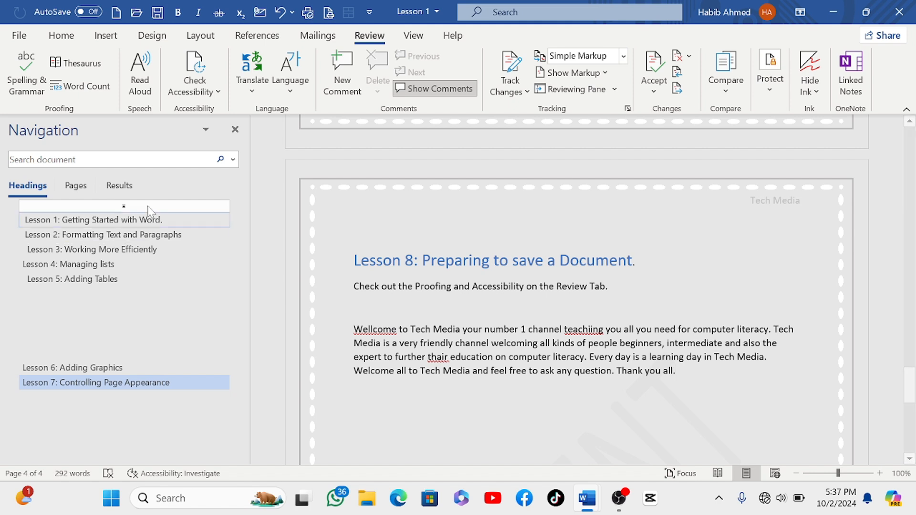
click(26, 82)
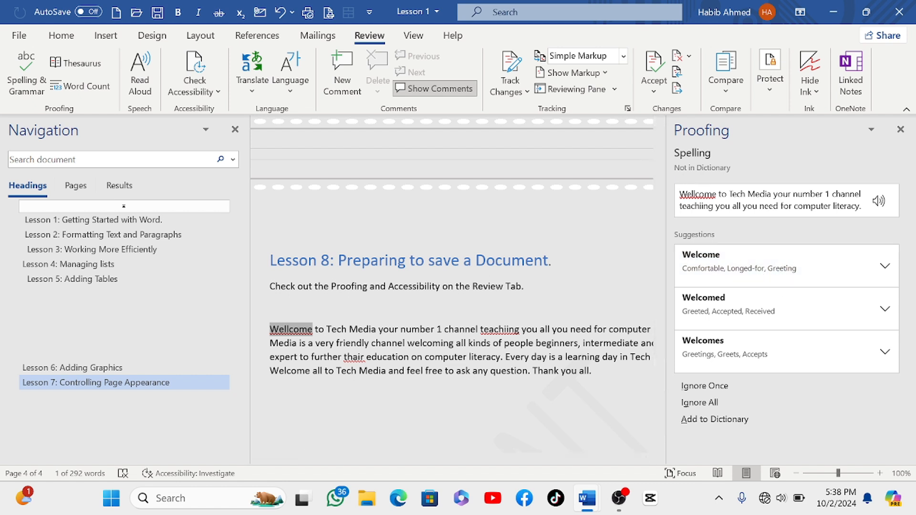
click(723, 263)
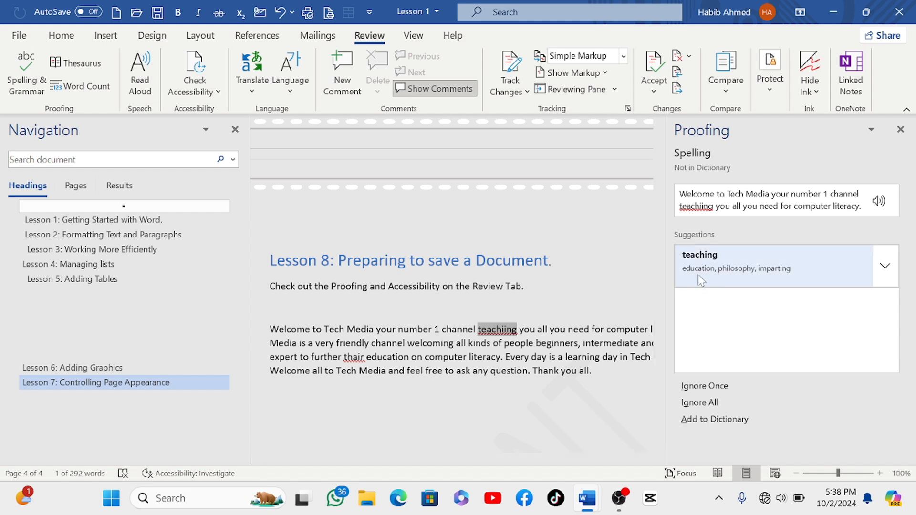
click(727, 268)
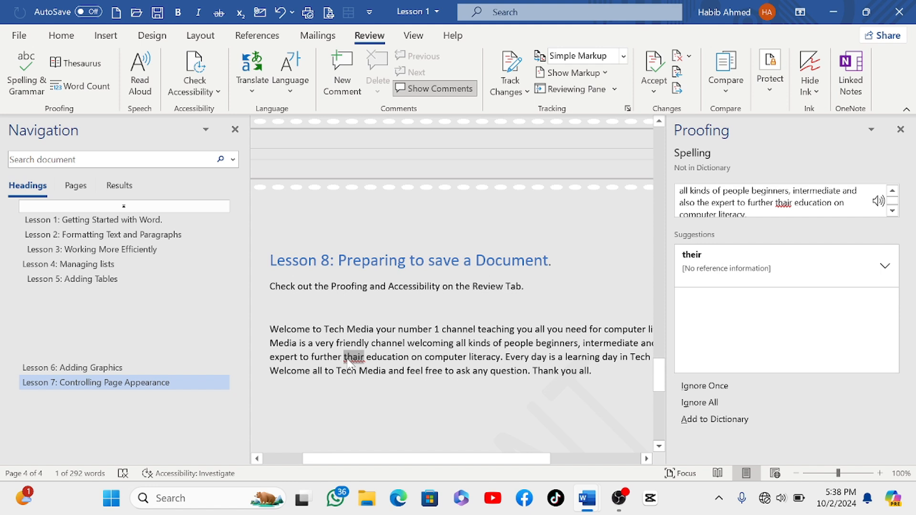
click(716, 269)
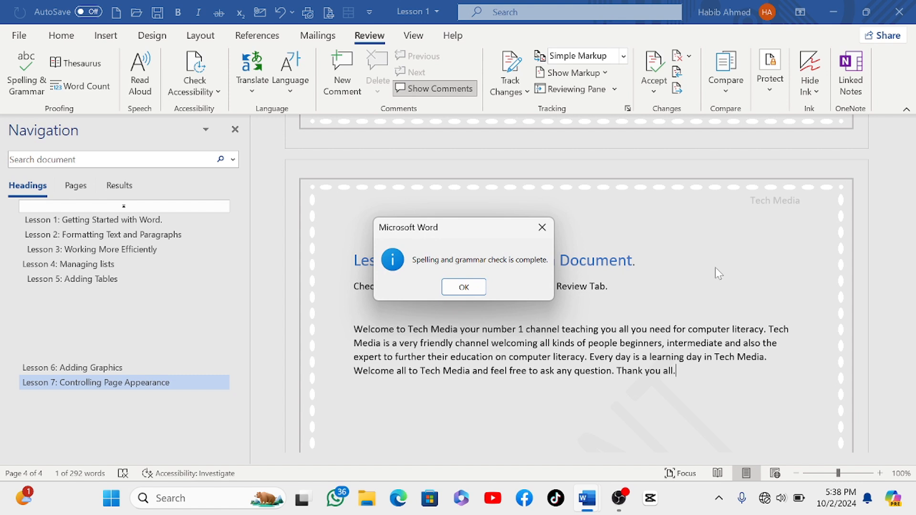
click(475, 292)
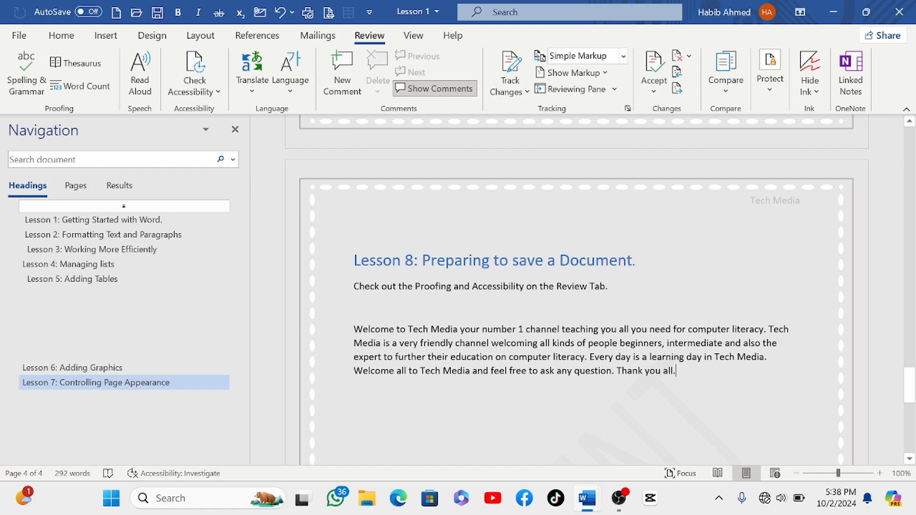
- Look over the accessibility checking options, the Lesson 6 picture and the Lesson 7 page appearance list
scroll(576, 289, down, 2)
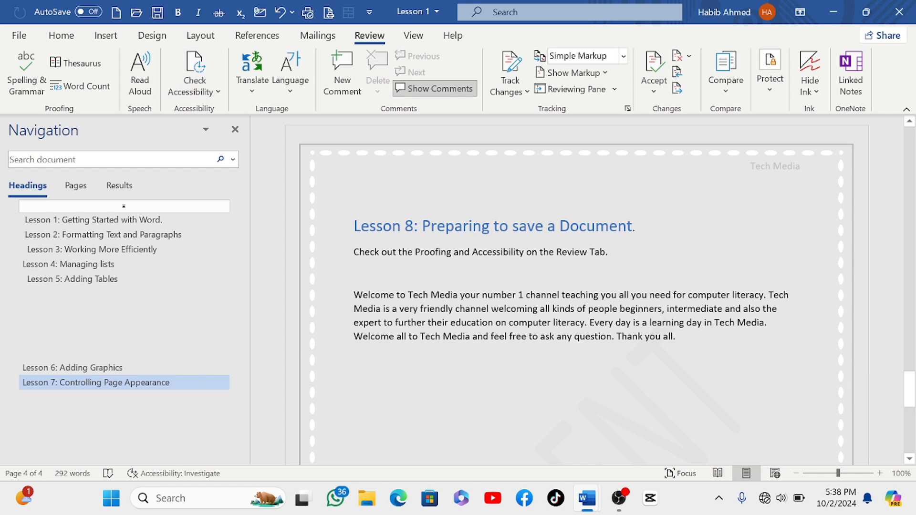
click(205, 94)
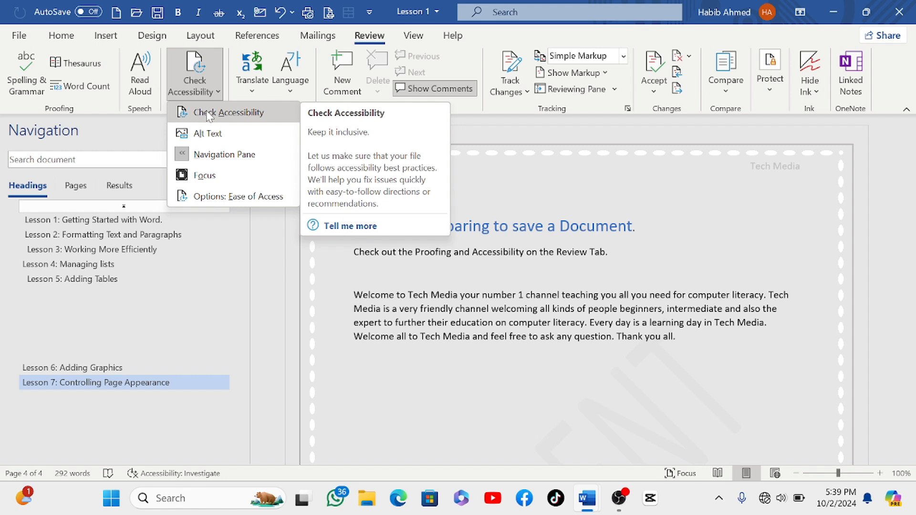
click(473, 194)
scroll(472, 194, up, 8)
scroll(431, 217, down, 2)
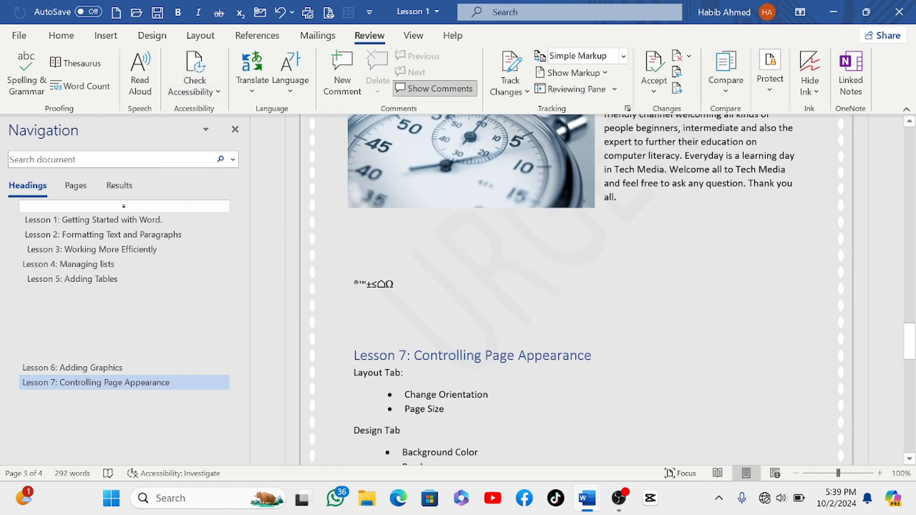
scroll(424, 231, up, 1)
scroll(424, 231, up, 2)
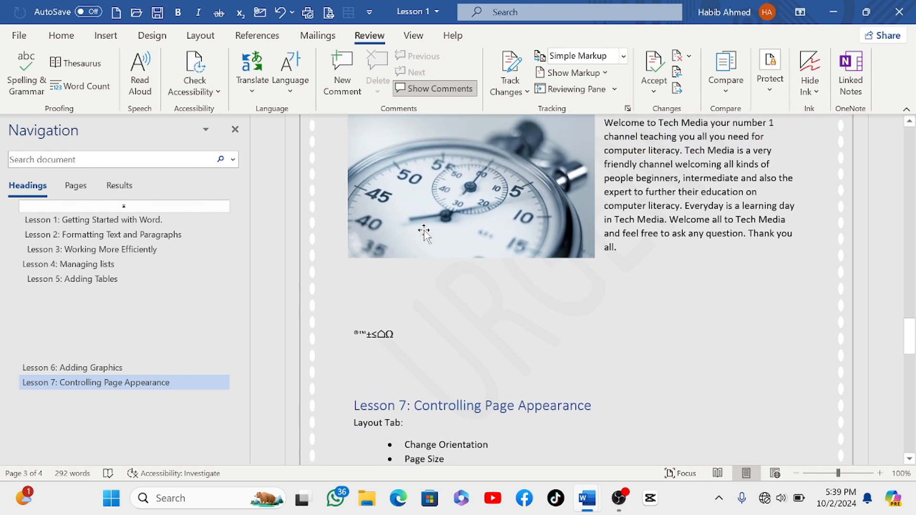
scroll(292, 228, down, 5)
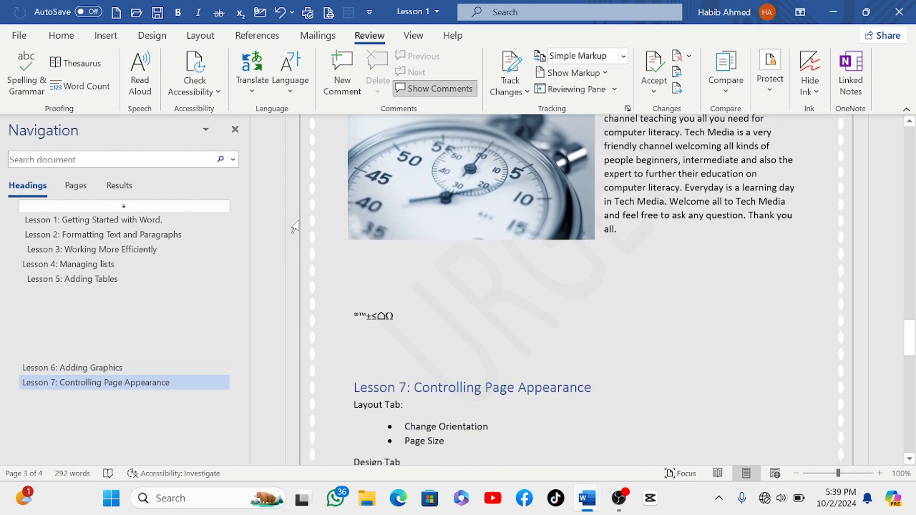
- Run the accessibility check on the document and dismiss the introductory tip about making documents more accessible
click(205, 94)
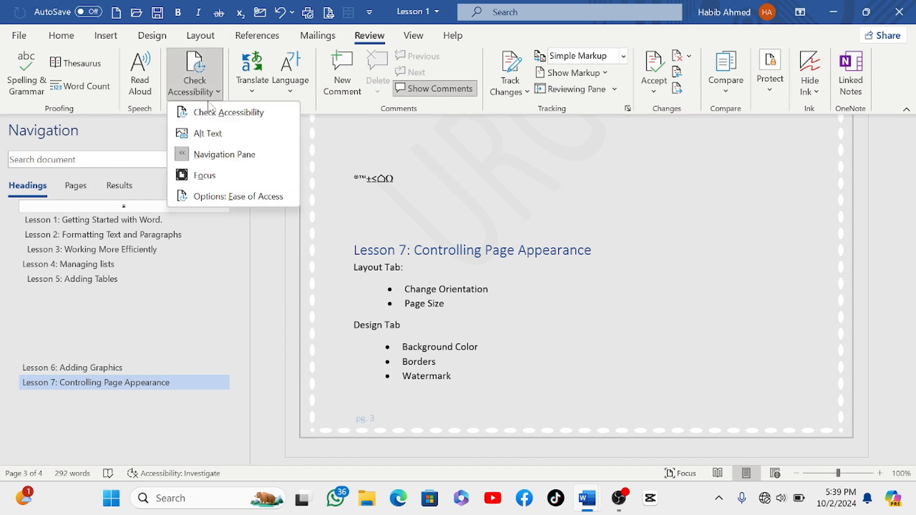
click(210, 111)
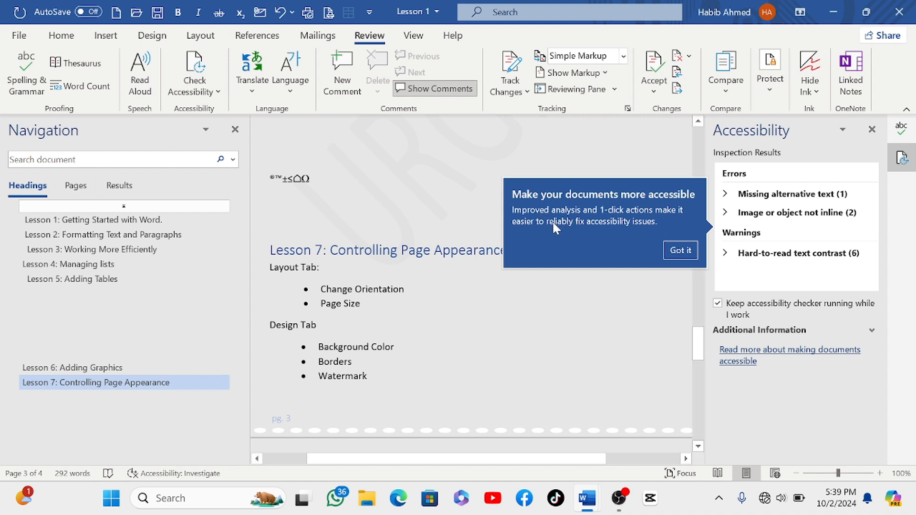
click(684, 251)
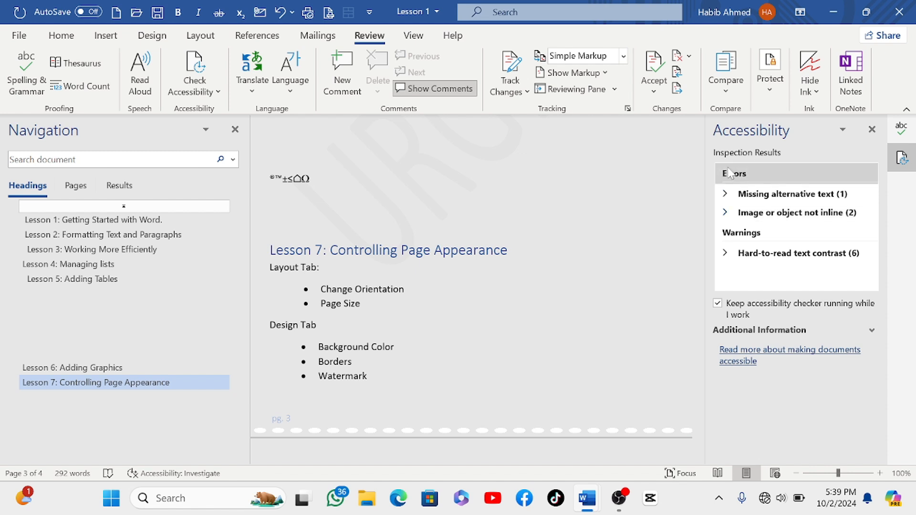
- Examine the missing alternative text error for Rectangle 452, open its alt text description for editing, and close it without entering anything
mouse_move(733, 176)
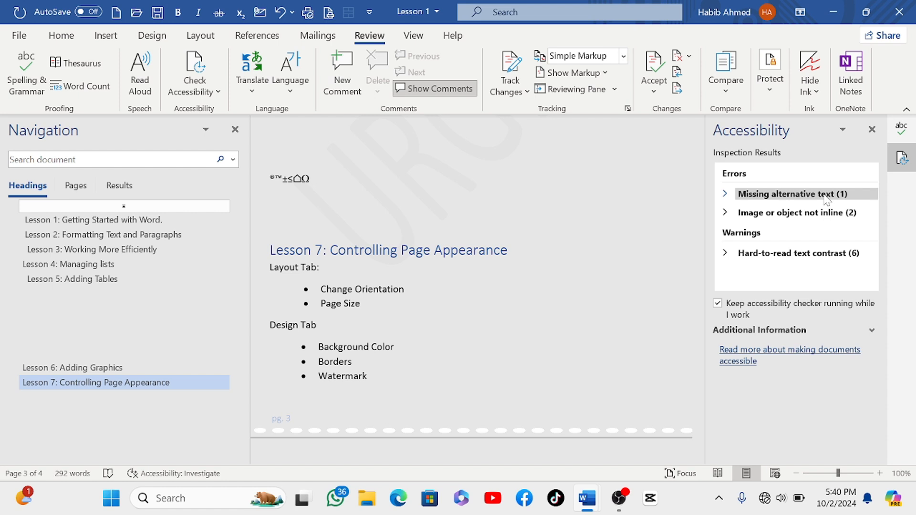
click(782, 196)
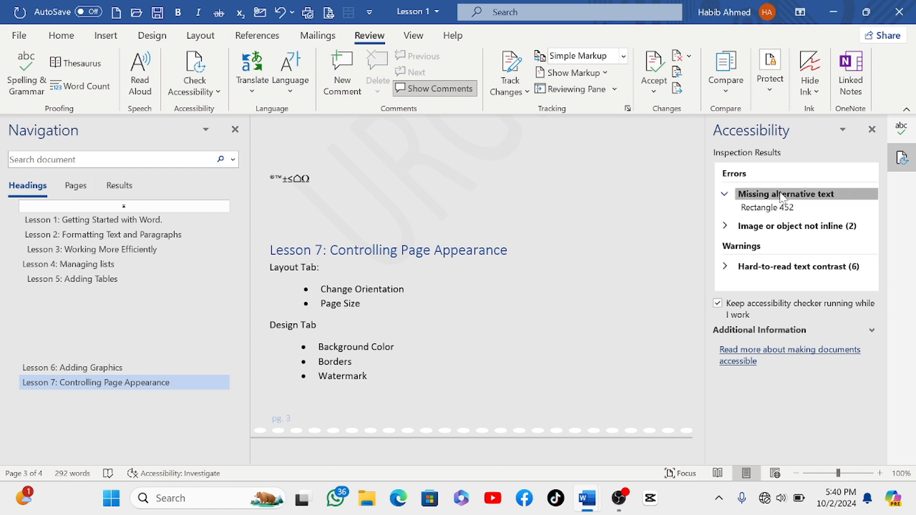
click(778, 207)
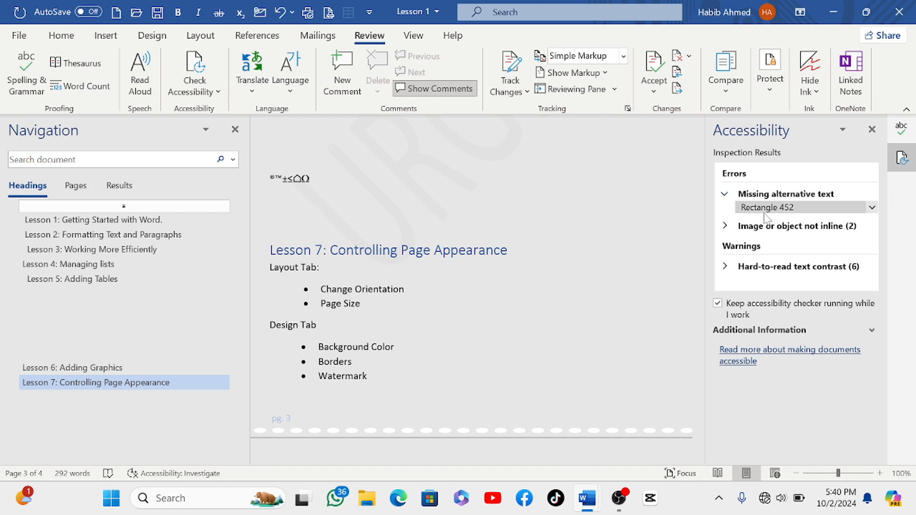
click(873, 208)
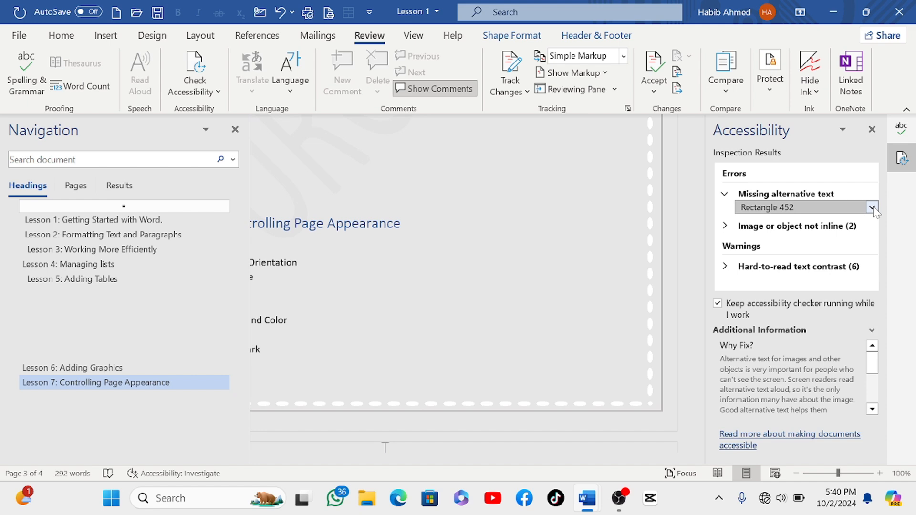
click(873, 208)
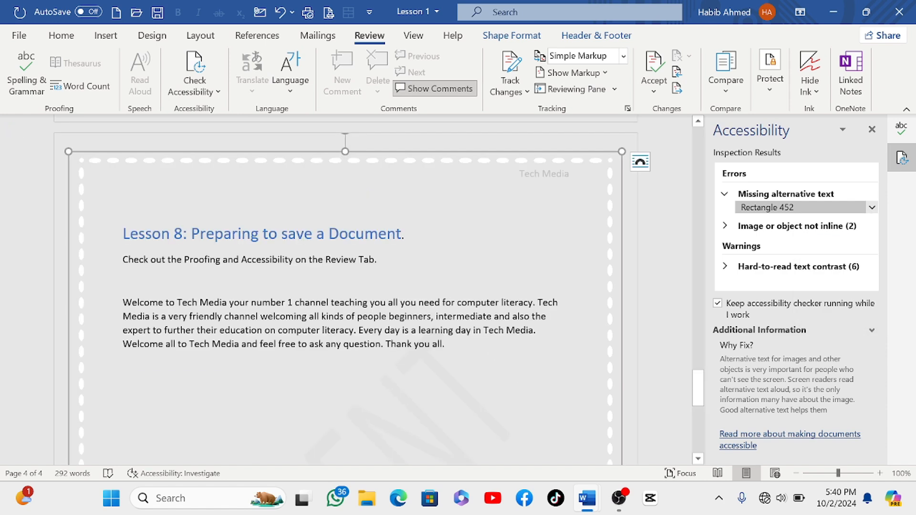
scroll(465, 212, up, 3)
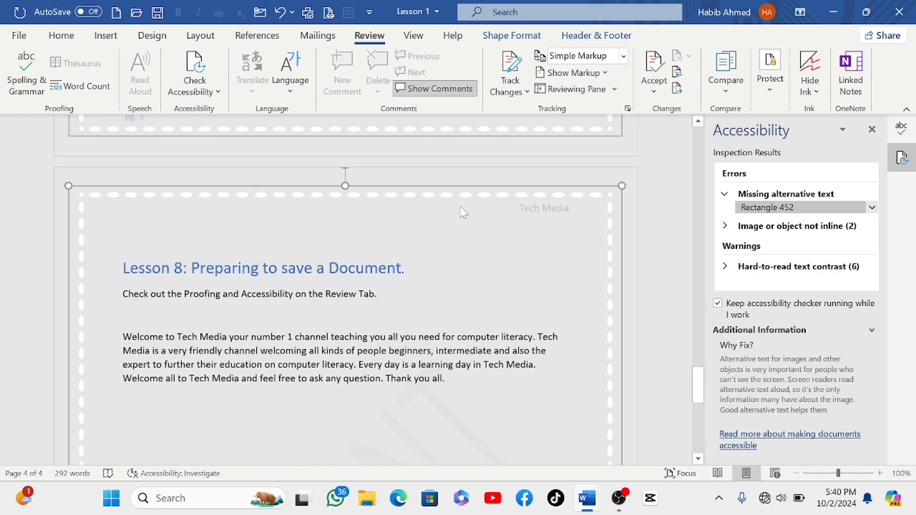
click(772, 213)
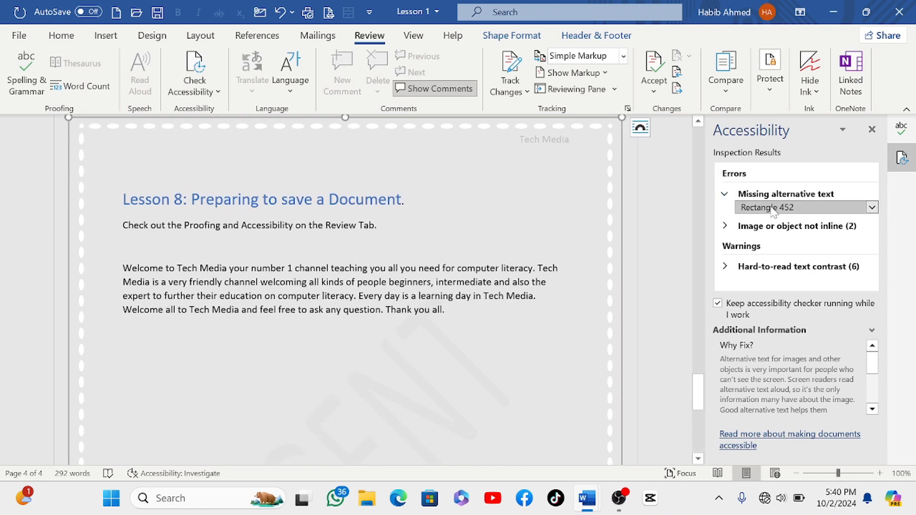
click(872, 207)
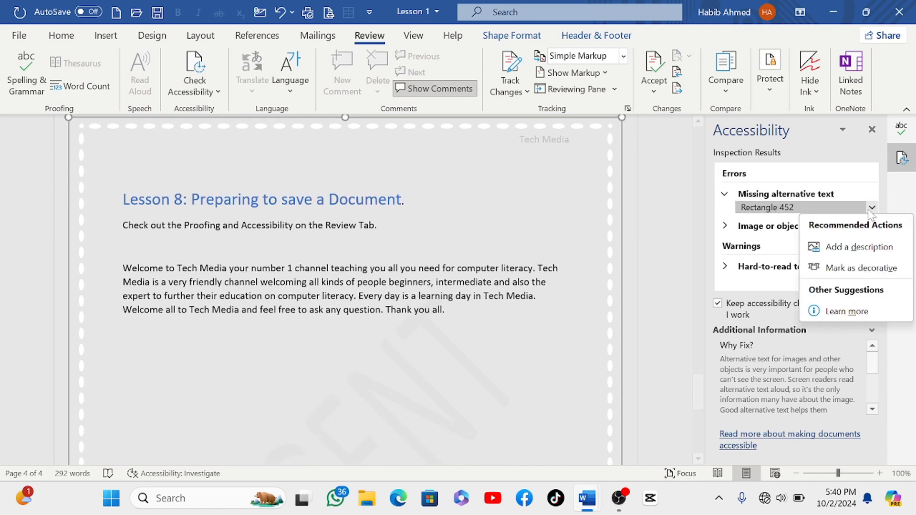
click(861, 244)
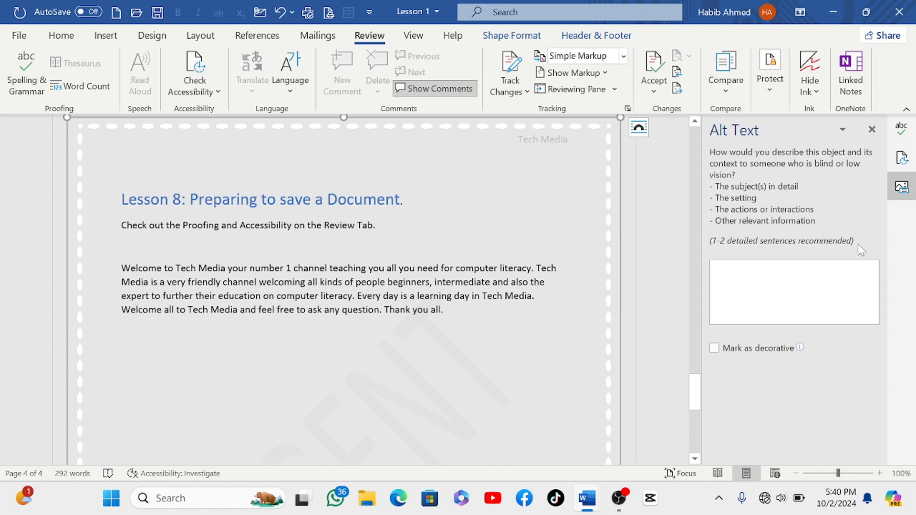
click(872, 129)
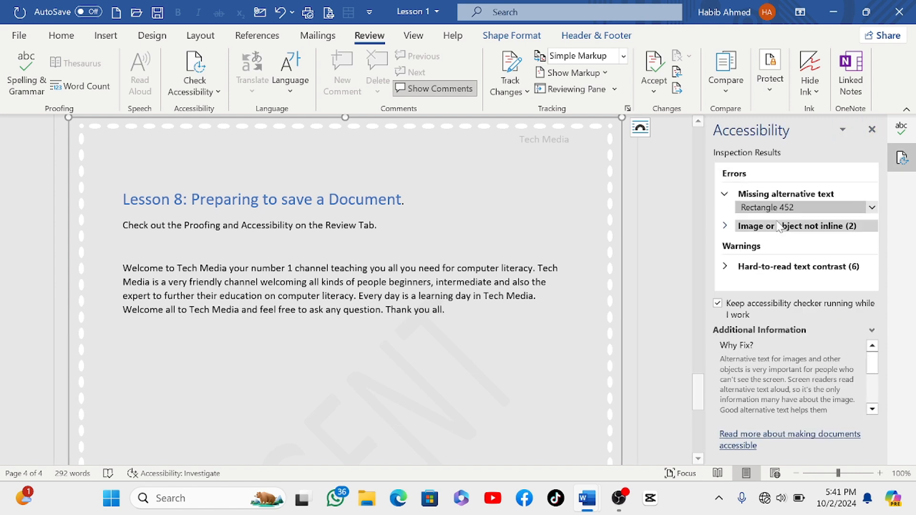
- Fix the "Image or object not inline" error for Picture 1 by placing the Lesson 6 stopwatch picture inline
click(747, 228)
click(767, 253)
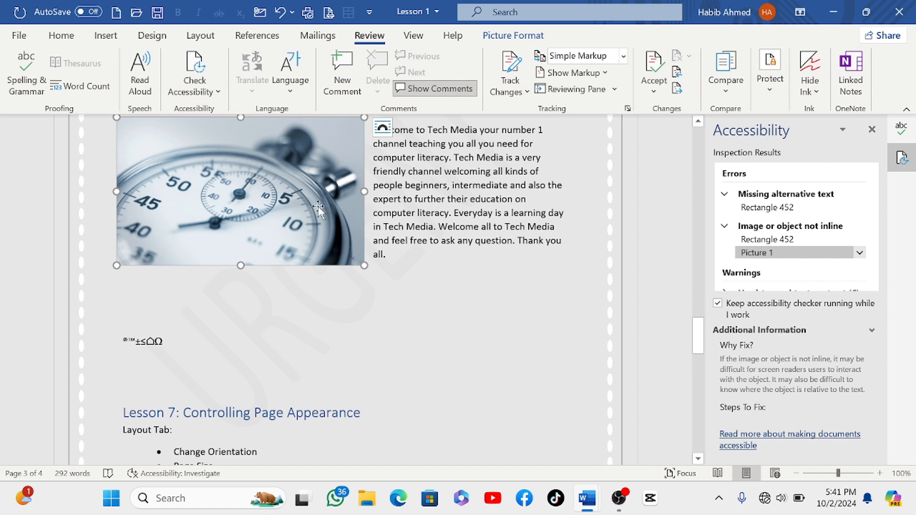
scroll(334, 220, up, 3)
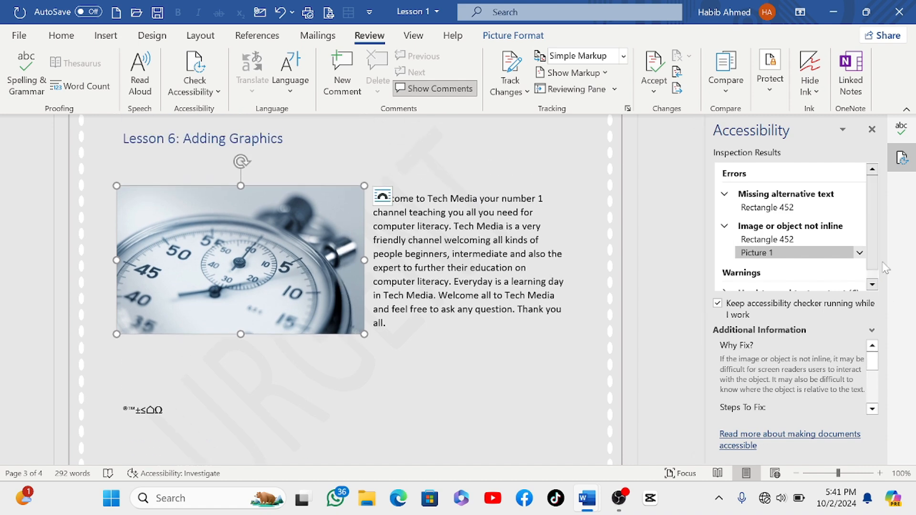
click(859, 253)
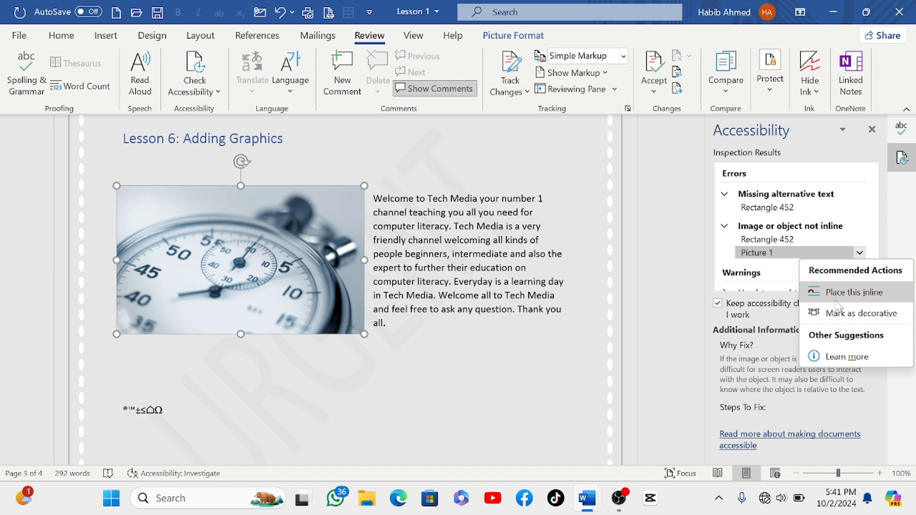
click(851, 293)
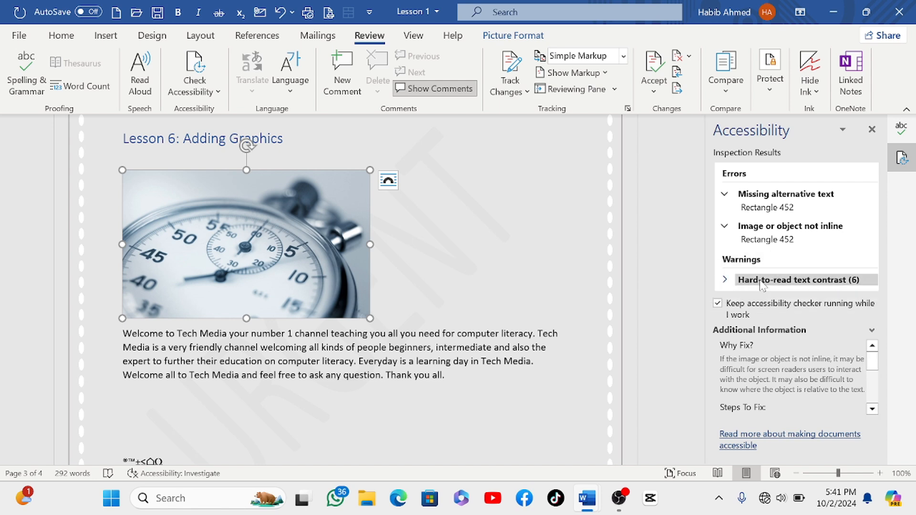
- Apply the recommended Font Color fix to the "Tech" header text listed under Hard-to-read text contrast
click(777, 282)
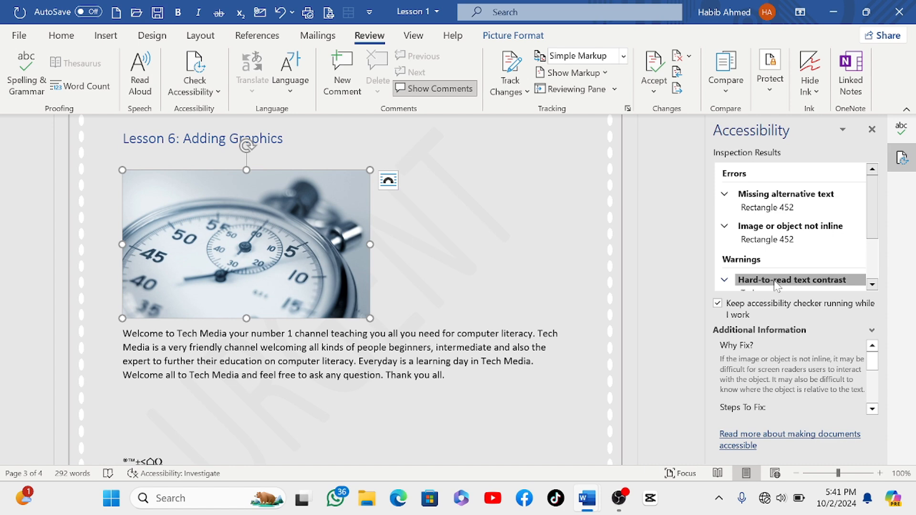
scroll(776, 284, down, 1)
scroll(778, 284, down, 1)
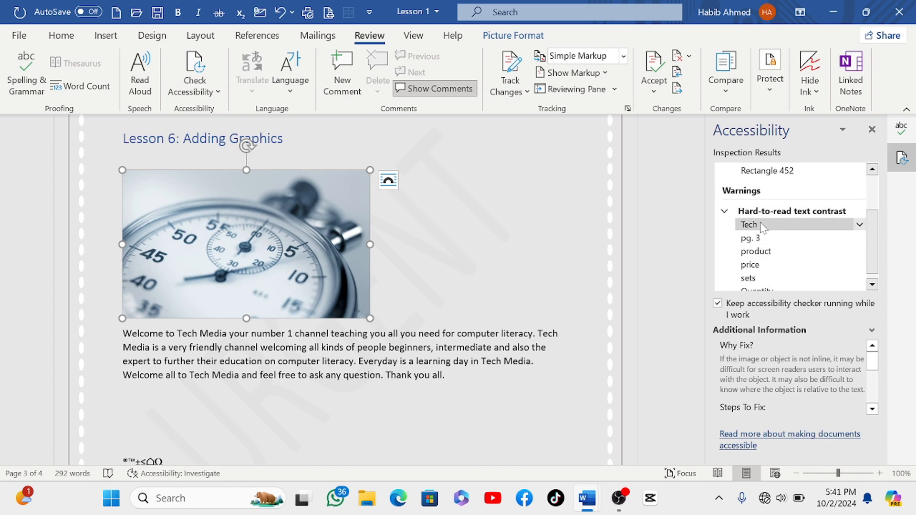
click(795, 231)
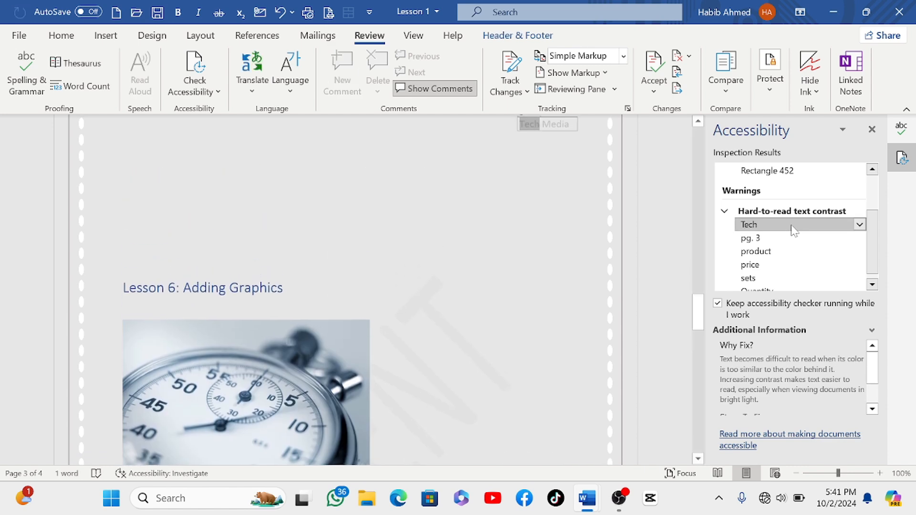
click(861, 225)
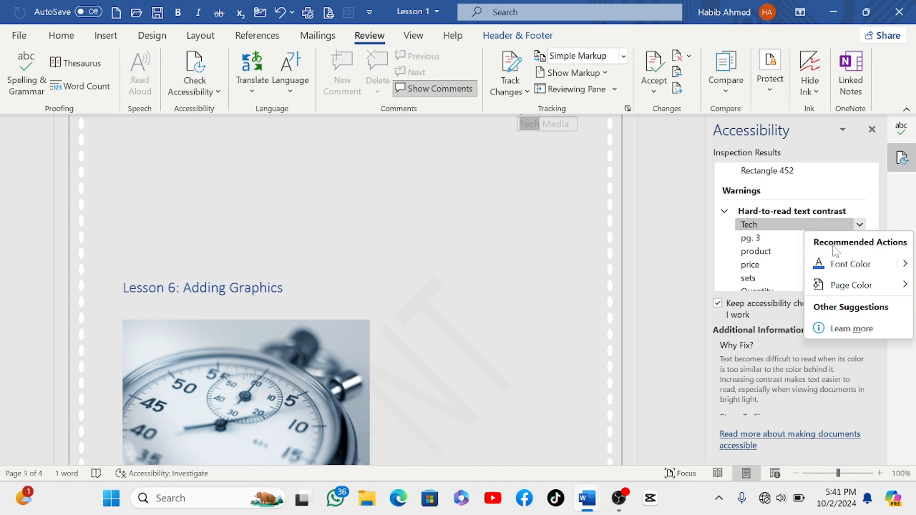
click(853, 266)
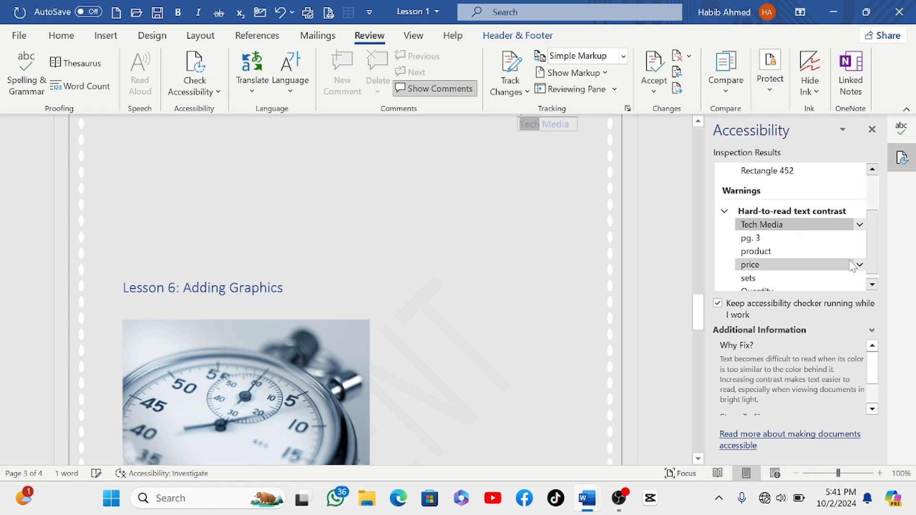
- Apply the recommended Font Color fix to the "pg. 3" footer text and check its other recommended actions
click(800, 239)
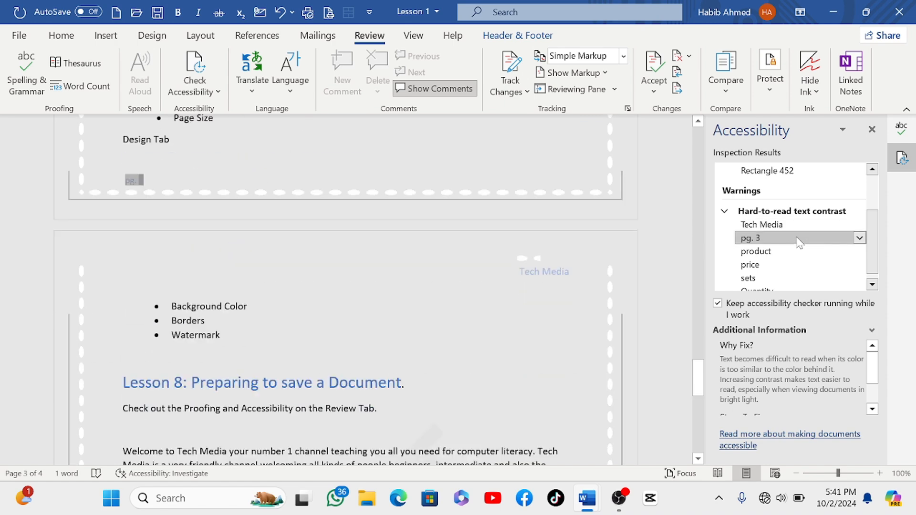
click(861, 238)
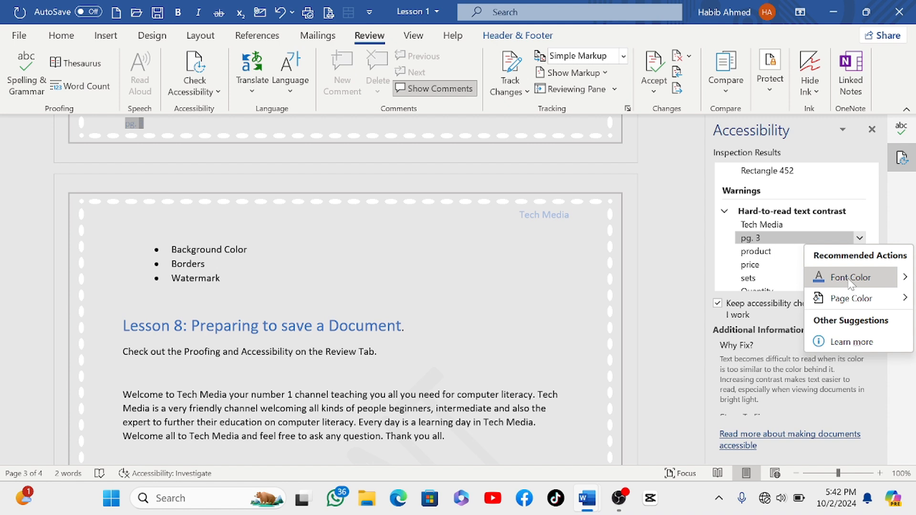
click(852, 283)
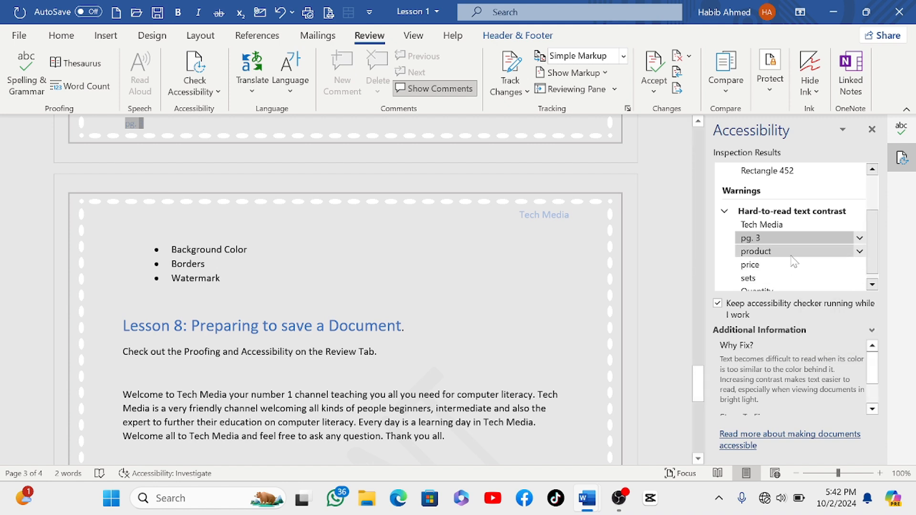
click(860, 238)
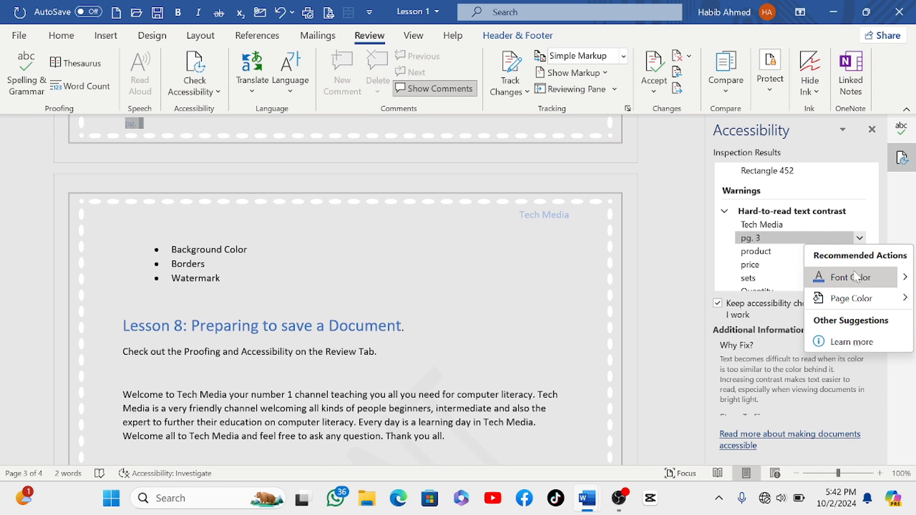
mouse_move(855, 299)
- Examine the text contrast warnings for the "product" and "price" header cells of the first Lesson 5 table
click(766, 253)
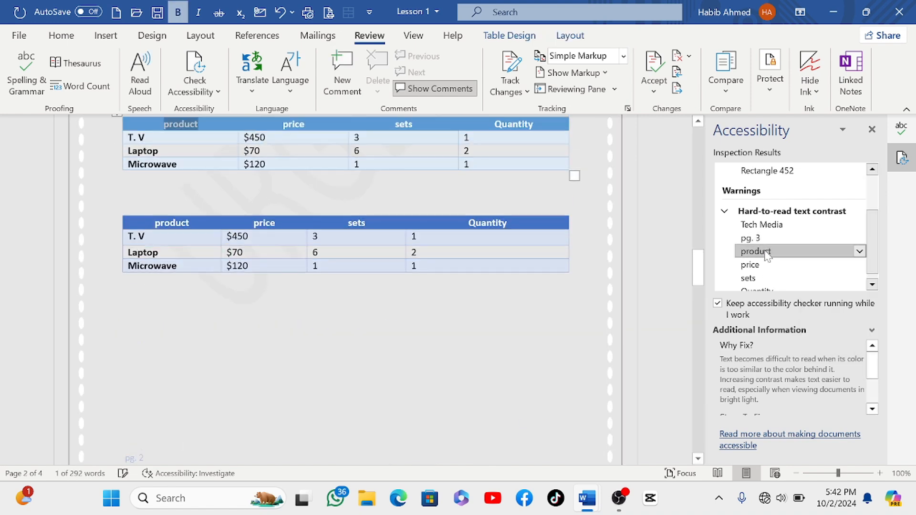
click(860, 252)
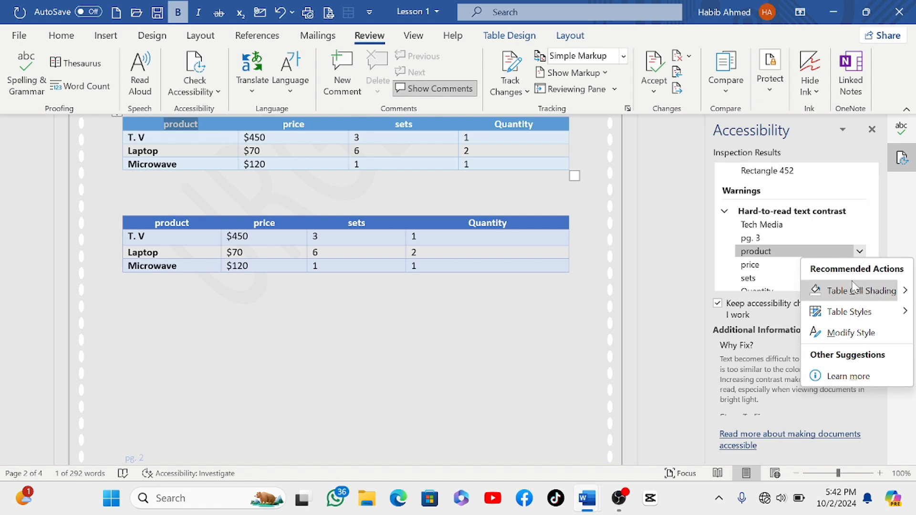
click(751, 265)
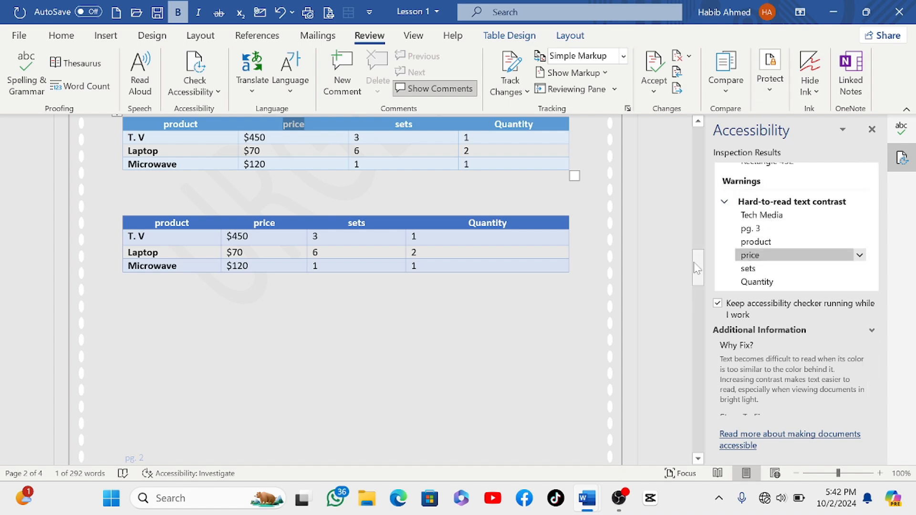
scroll(343, 287, up, 3)
scroll(115, 309, down, 12)
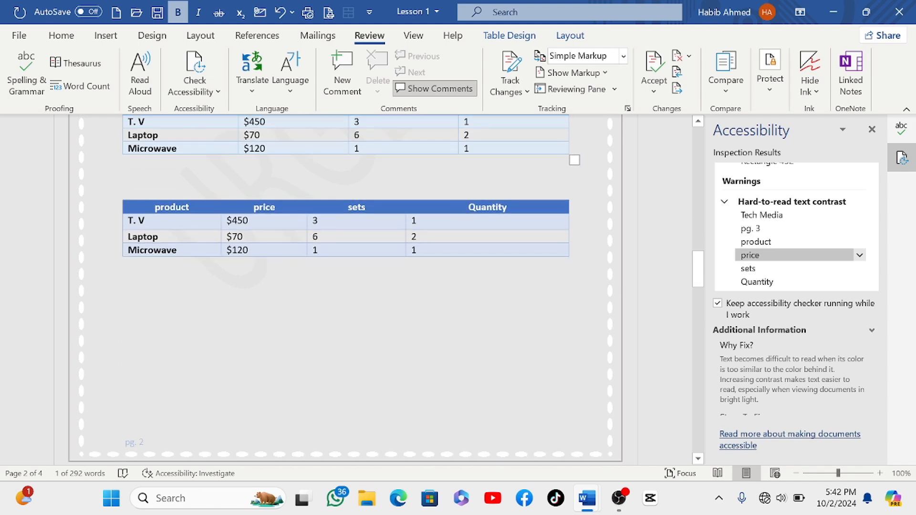
- Read why and how to fix the hard-to-read contrast warning for the "price" cell, and look over Lessons 6 to 8
scroll(115, 316, down, 2)
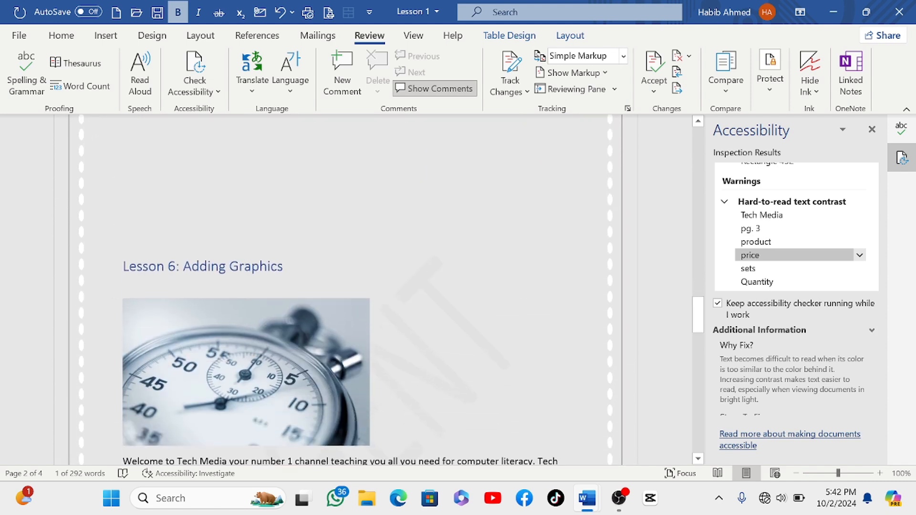
scroll(344, 286, down, 15)
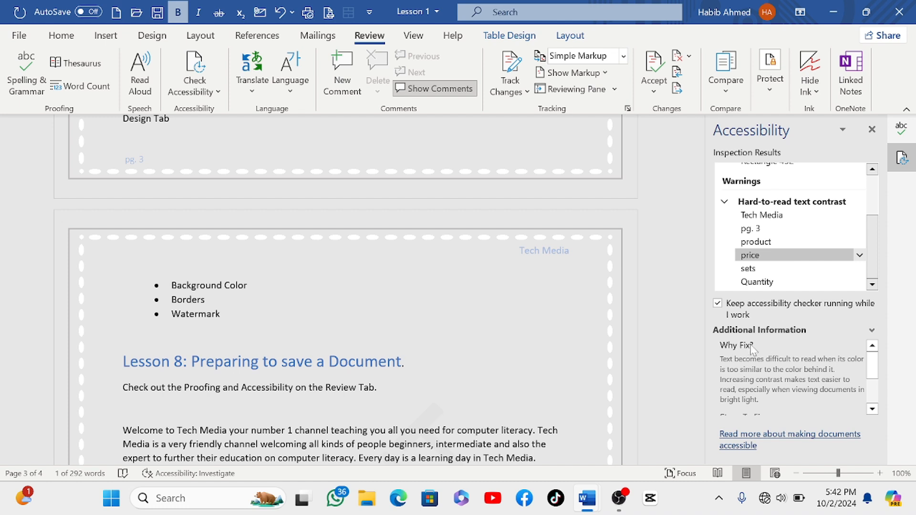
scroll(755, 353, down, 3)
scroll(756, 354, up, 3)
scroll(769, 398, down, 2)
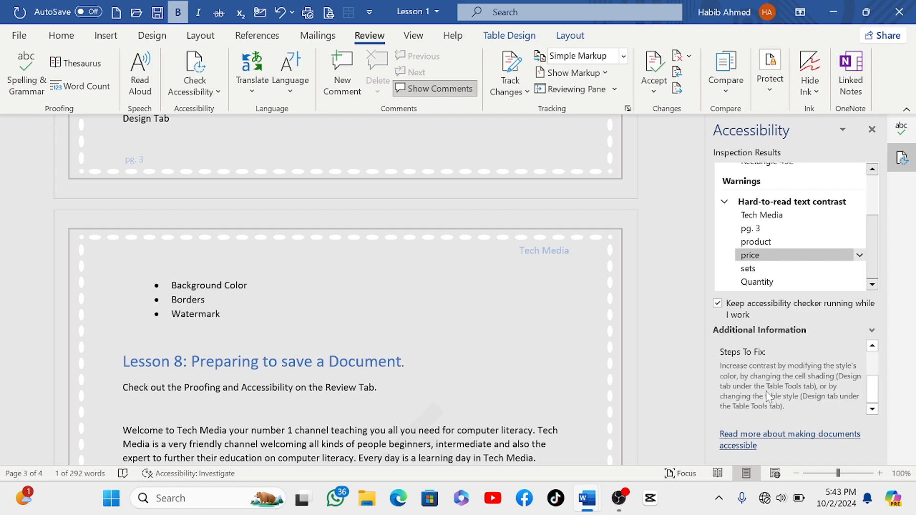
scroll(768, 396, up, 2)
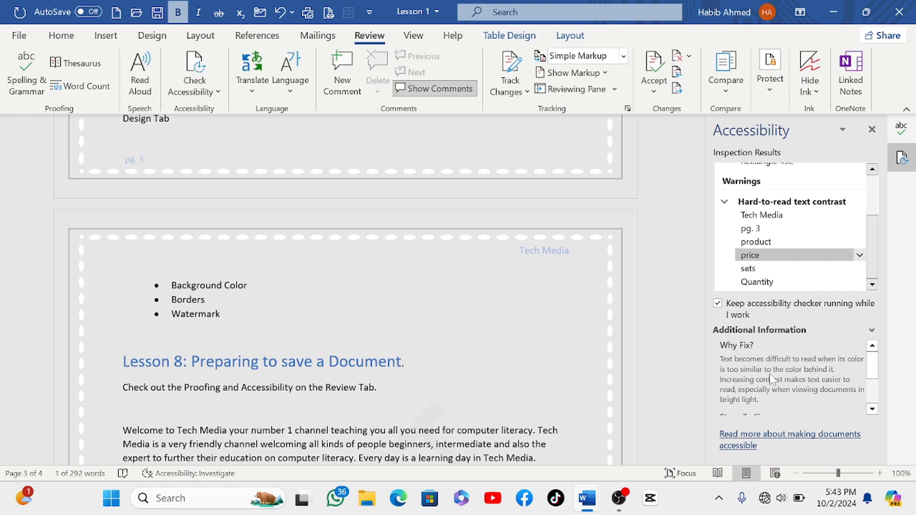
scroll(767, 227, up, 3)
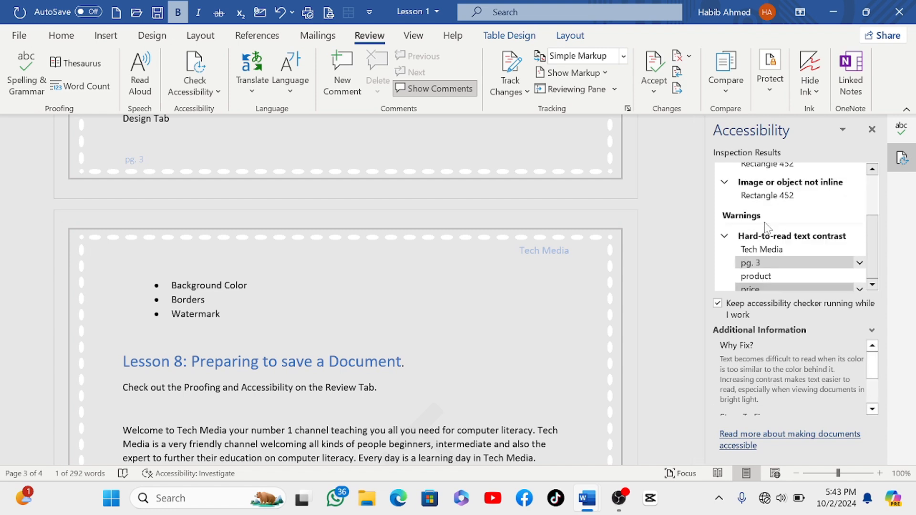
- Examine the "Missing alternative text" error for Rectangle 452, including its recommended actions, the reason to fix it and the steps to fix
click(787, 209)
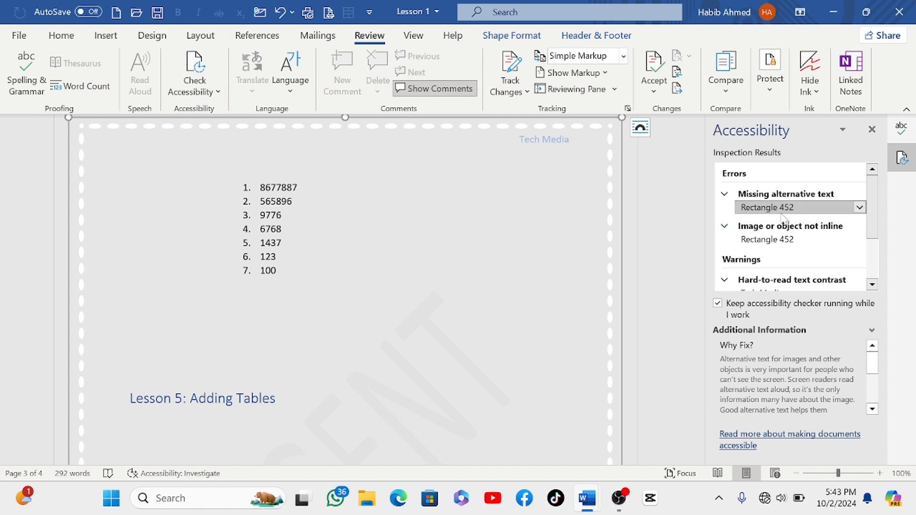
click(860, 207)
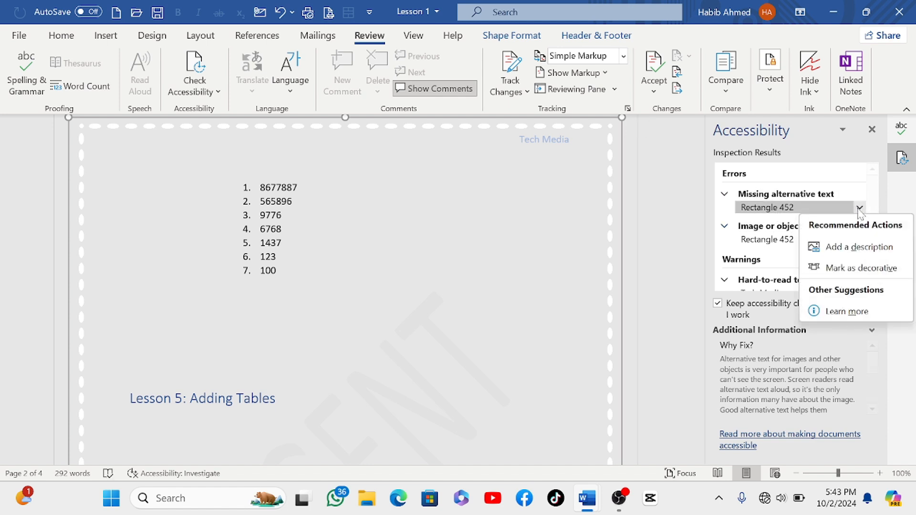
click(775, 212)
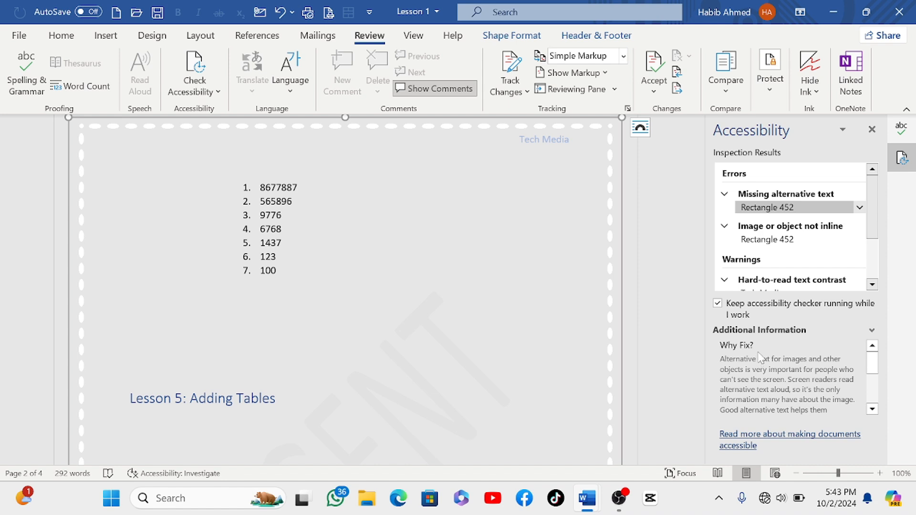
scroll(764, 365, down, 1)
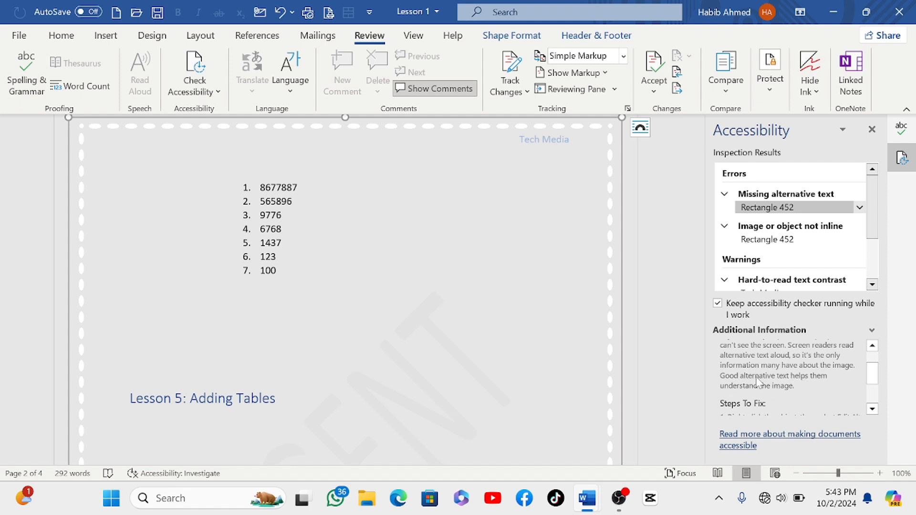
scroll(785, 370, down, 1)
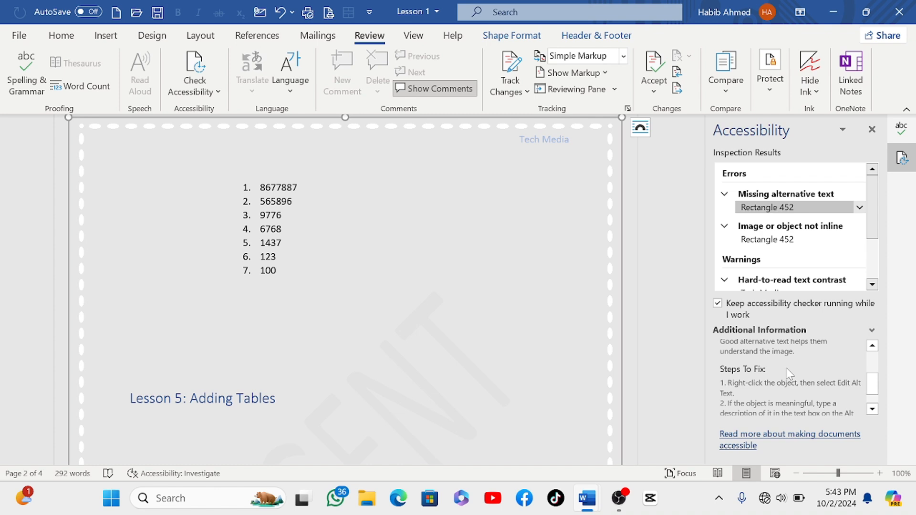
scroll(767, 375, down, 1)
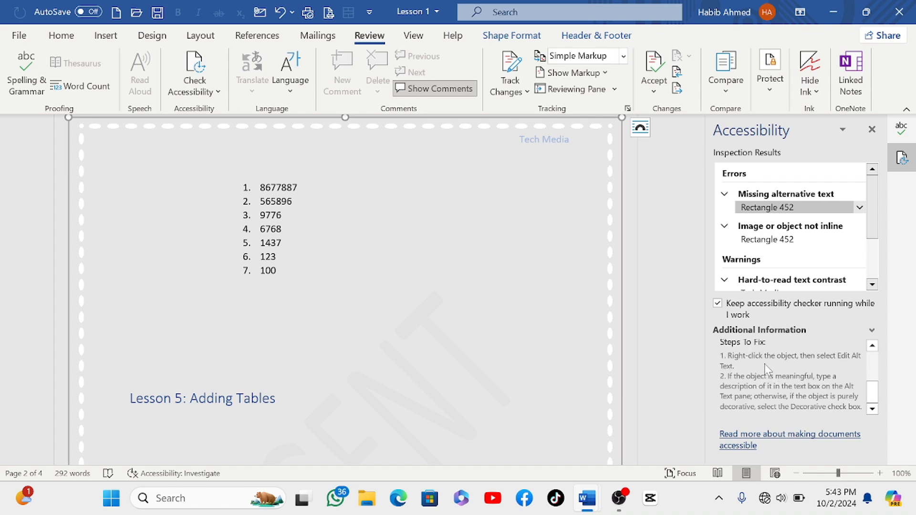
scroll(764, 363, up, 2)
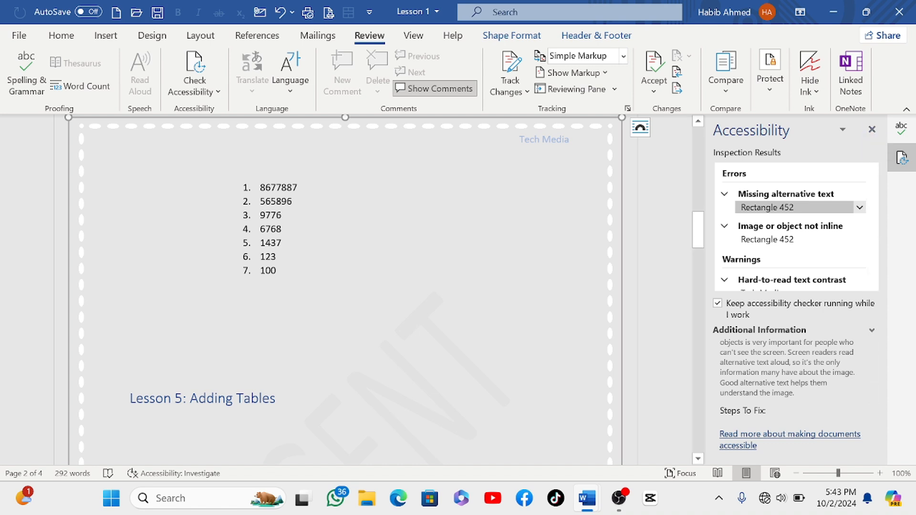
scroll(344, 286, down, 1)
- Look through the document's first two pages and the remaining hard-to-read text contrast warnings in the inspection results
scroll(344, 286, up, 10)
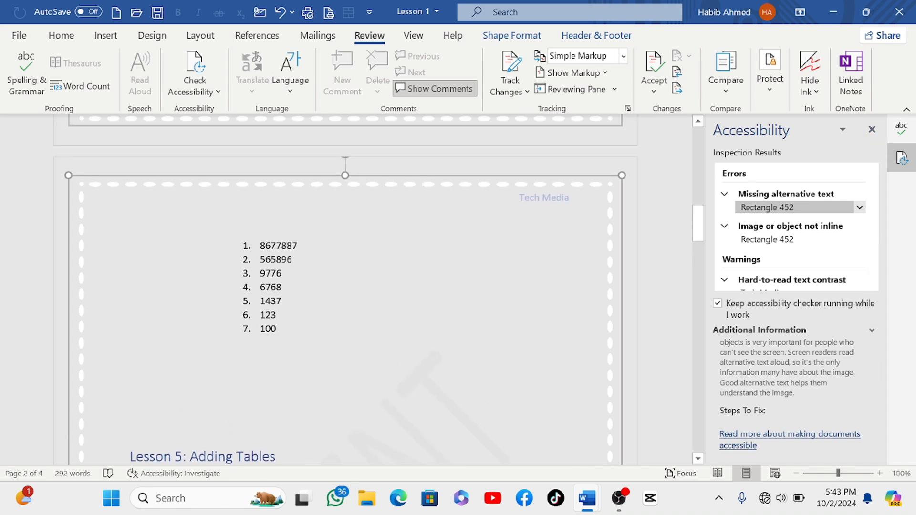
scroll(344, 287, up, 5)
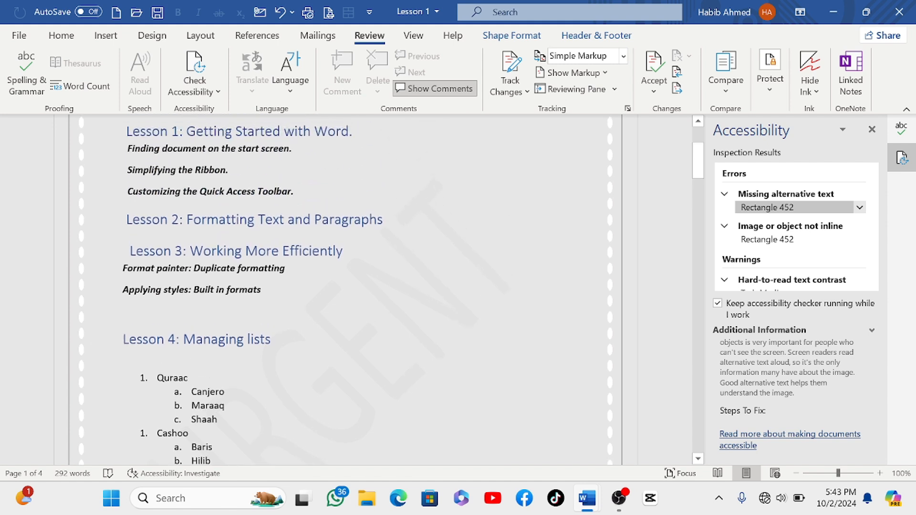
scroll(371, 306, up, 4)
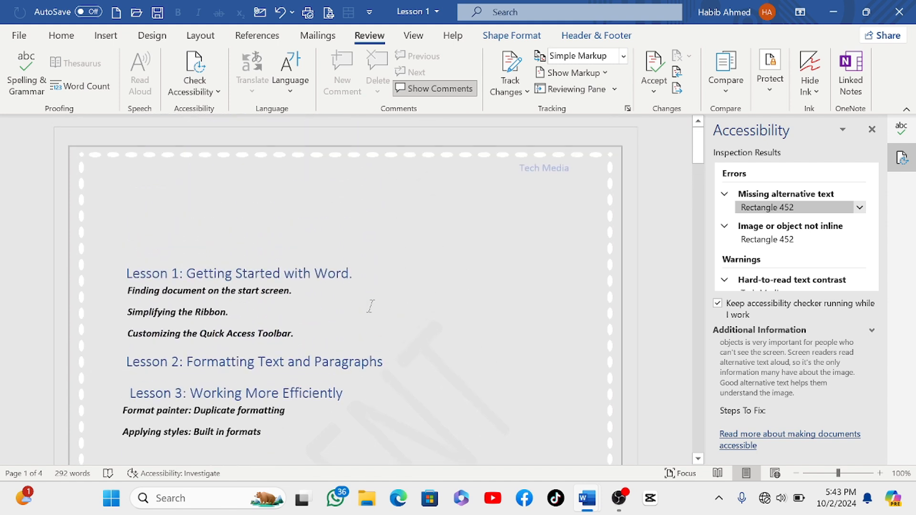
scroll(792, 239, down, 3)
click(749, 266)
scroll(749, 265, up, 1)
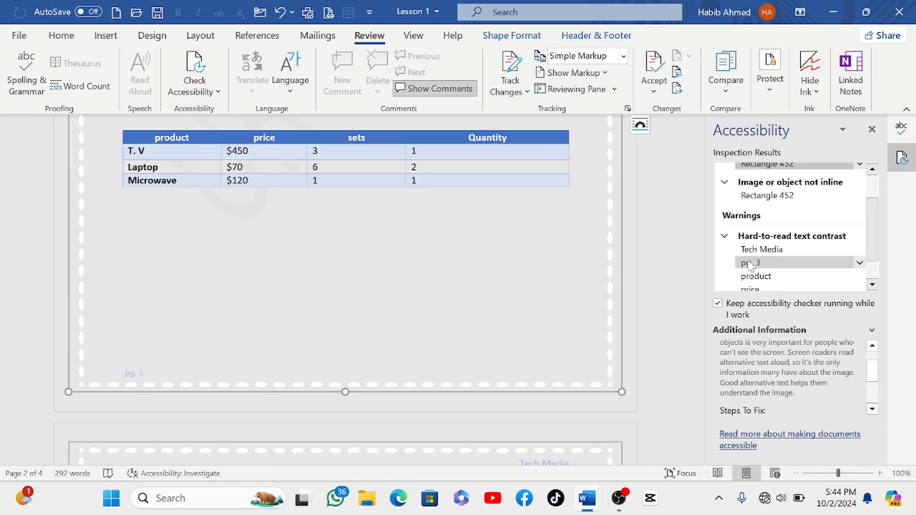
scroll(749, 265, down, 1)
scroll(749, 265, up, 1)
scroll(749, 266, down, 1)
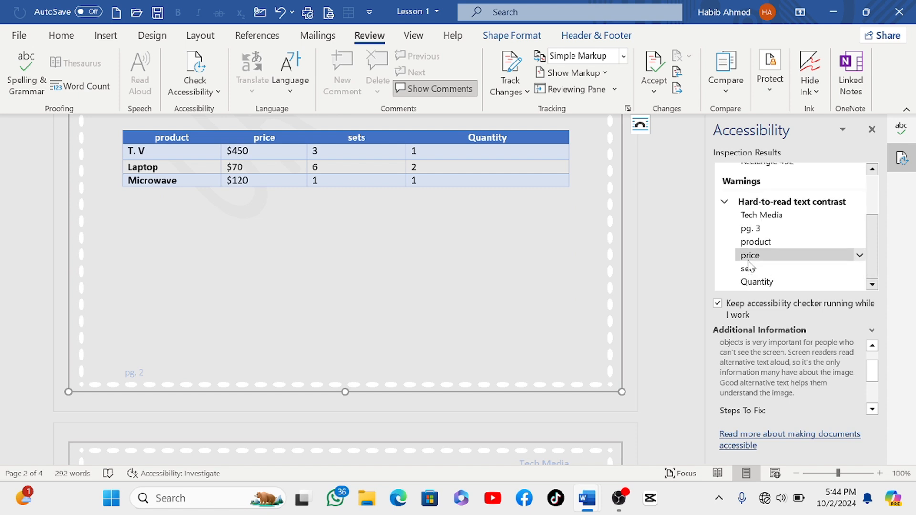
scroll(749, 266, up, 2)
scroll(751, 266, down, 2)
scroll(338, 287, up, 6)
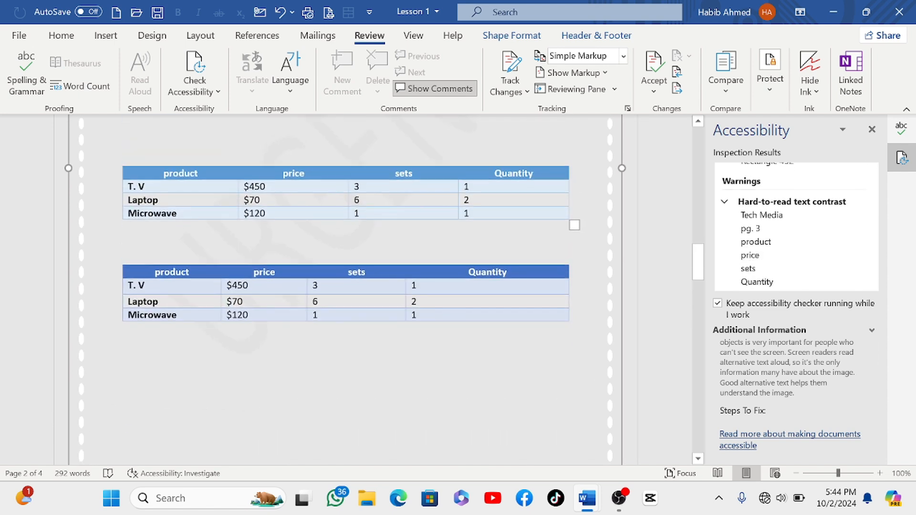
scroll(338, 290, up, 12)
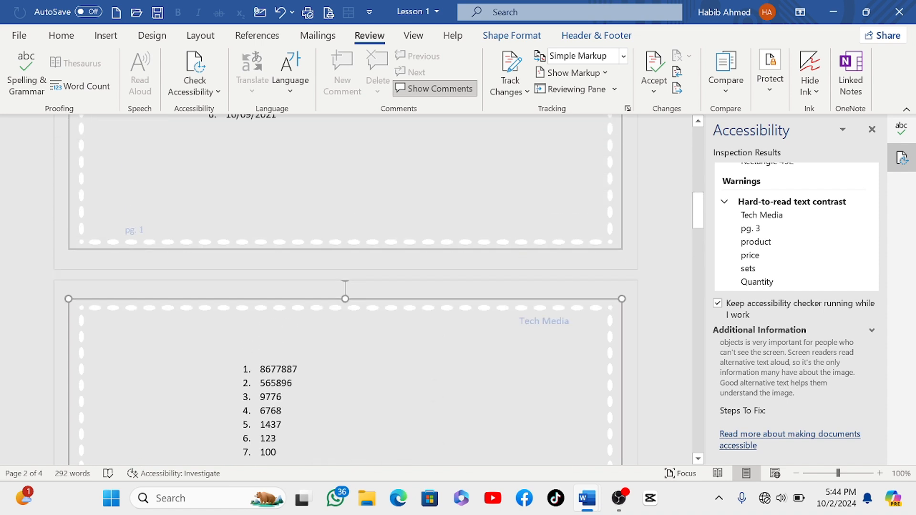
scroll(338, 290, up, 7)
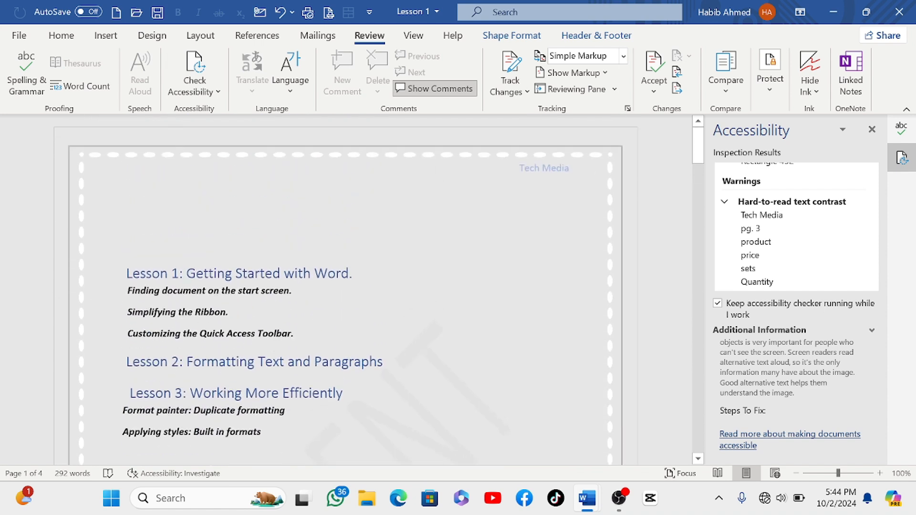
scroll(440, 281, down, 11)
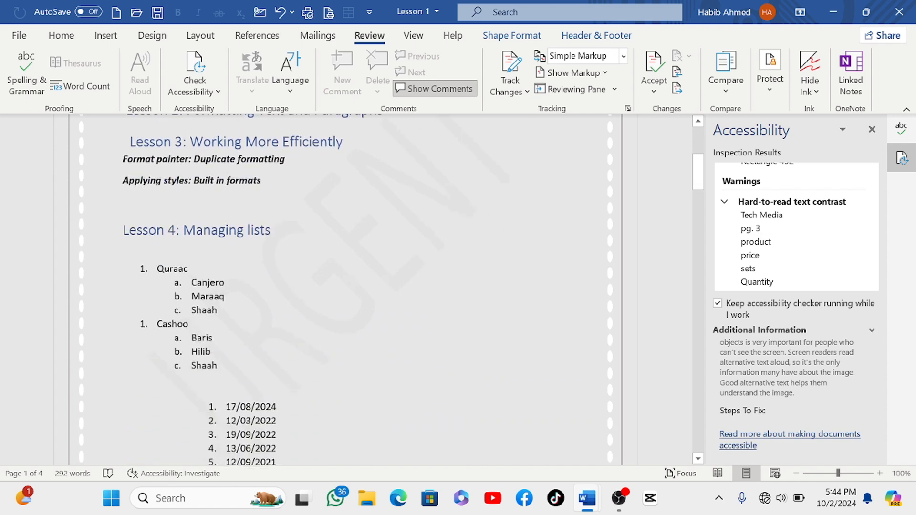
scroll(439, 281, down, 2)
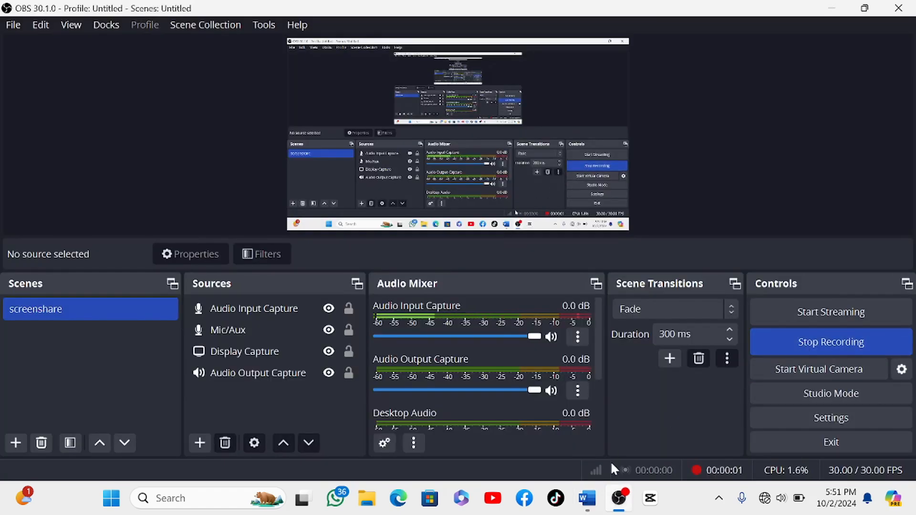
- Switch to the Lesson 1 document in Word and review its content from Lesson 7 through the Lesson 8 paragraph
mouse_move(587, 509)
click(510, 429)
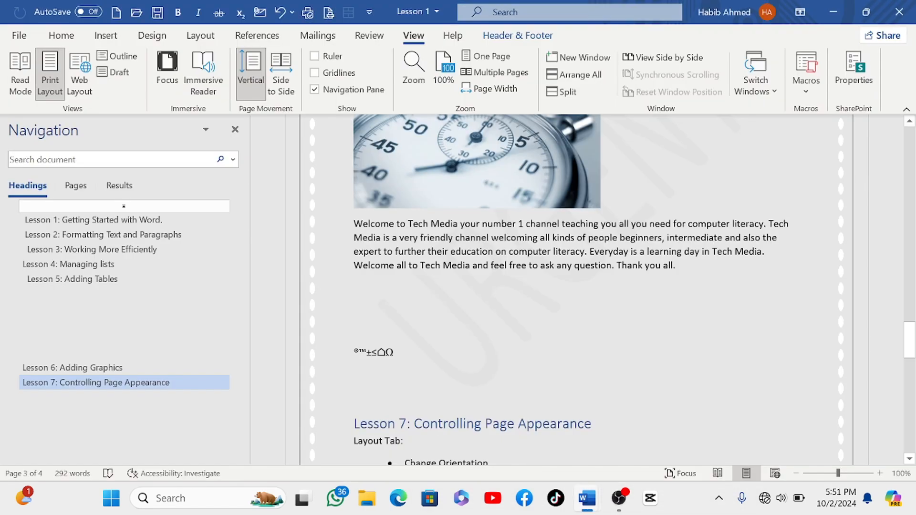
scroll(613, 289, down, 3)
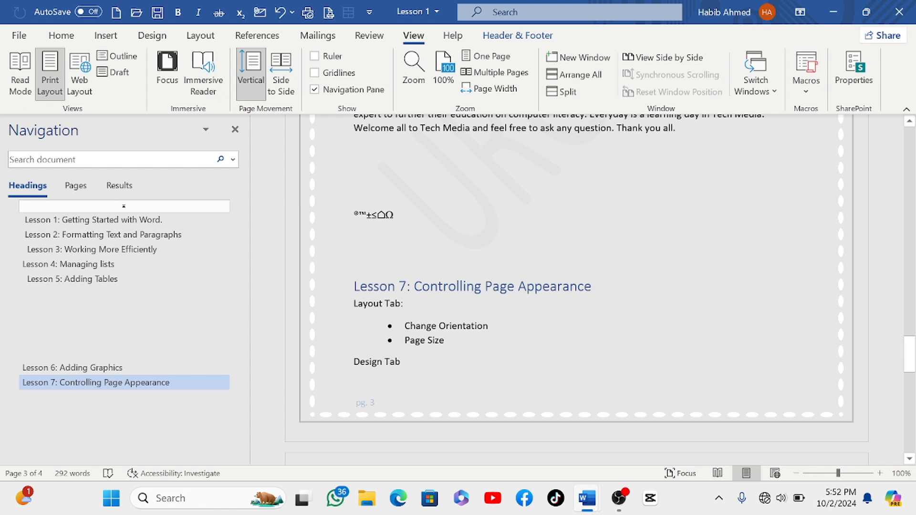
scroll(577, 290, down, 1)
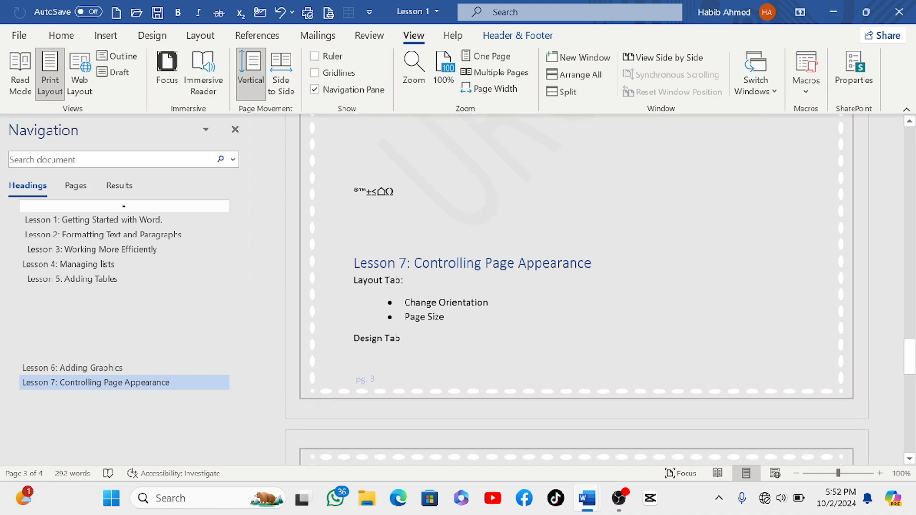
scroll(577, 290, up, 1)
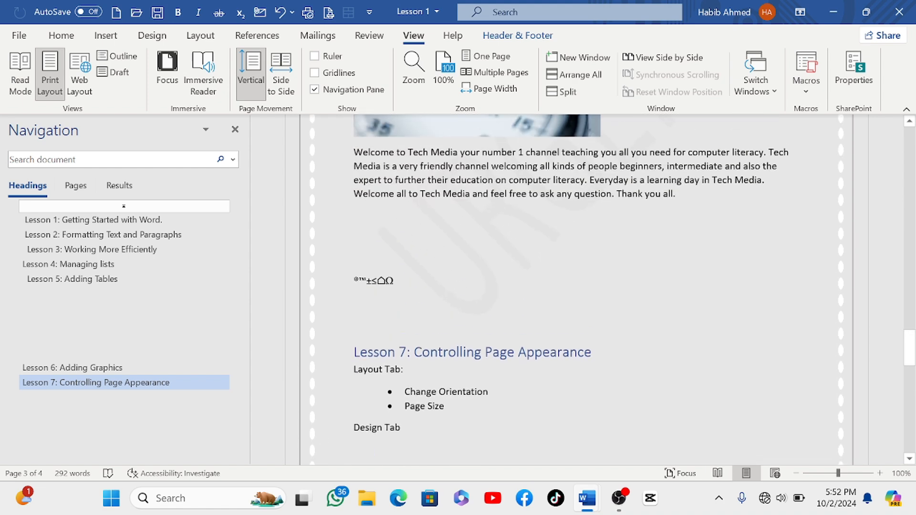
scroll(577, 290, down, 8)
scroll(577, 289, down, 6)
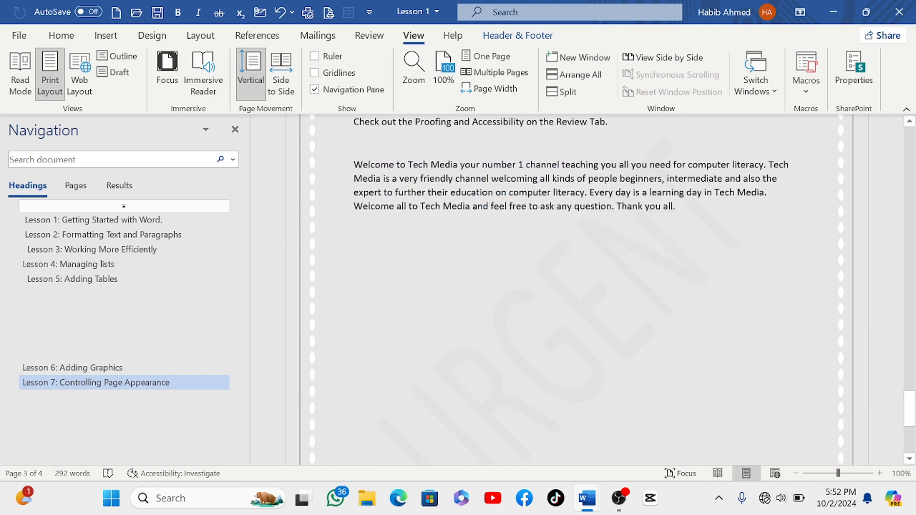
scroll(577, 290, up, 4)
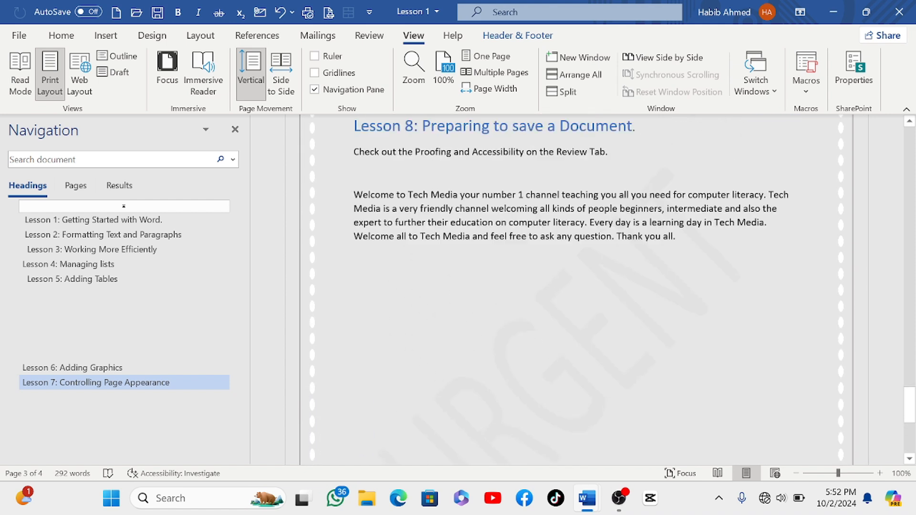
- Open the document's print settings and check the available printers, keeping Microsoft Print to PDF selected
click(20, 36)
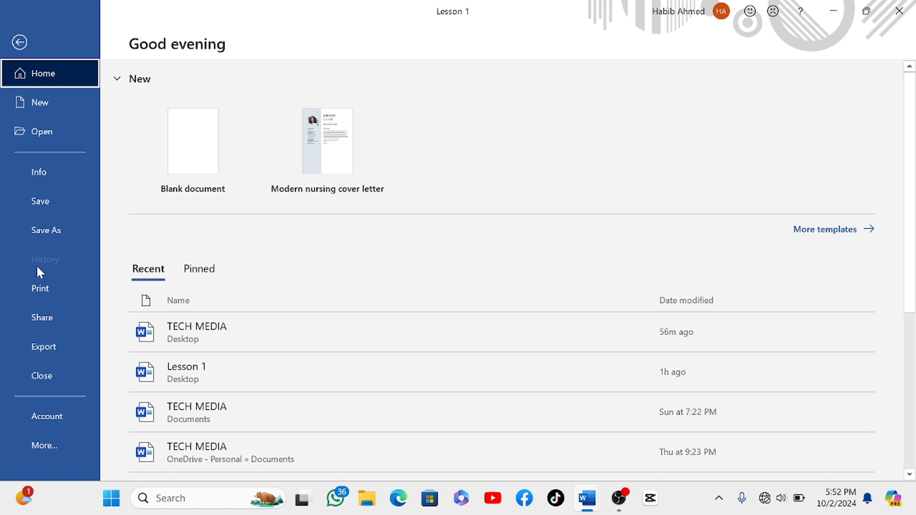
click(32, 288)
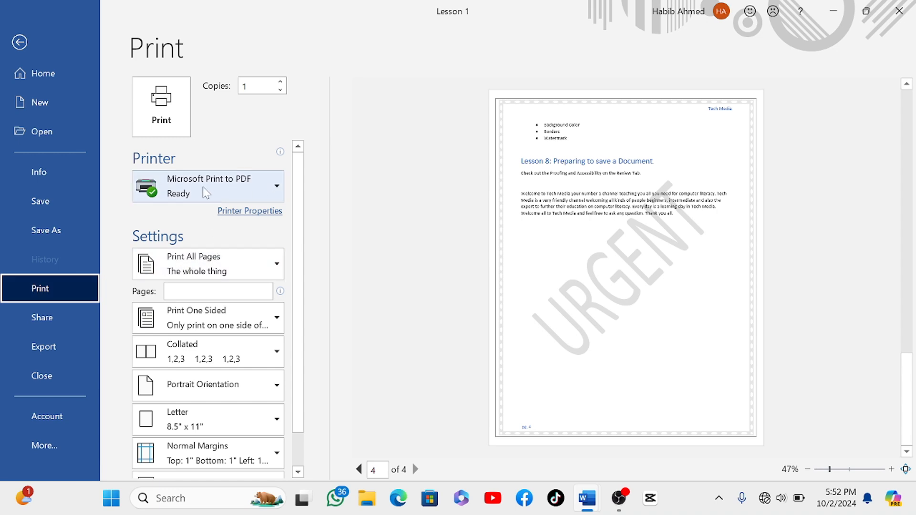
click(277, 189)
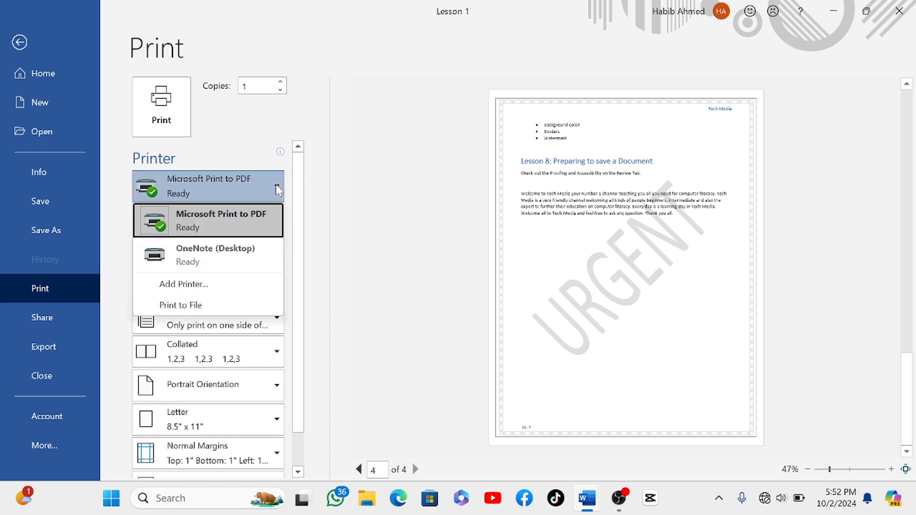
click(275, 188)
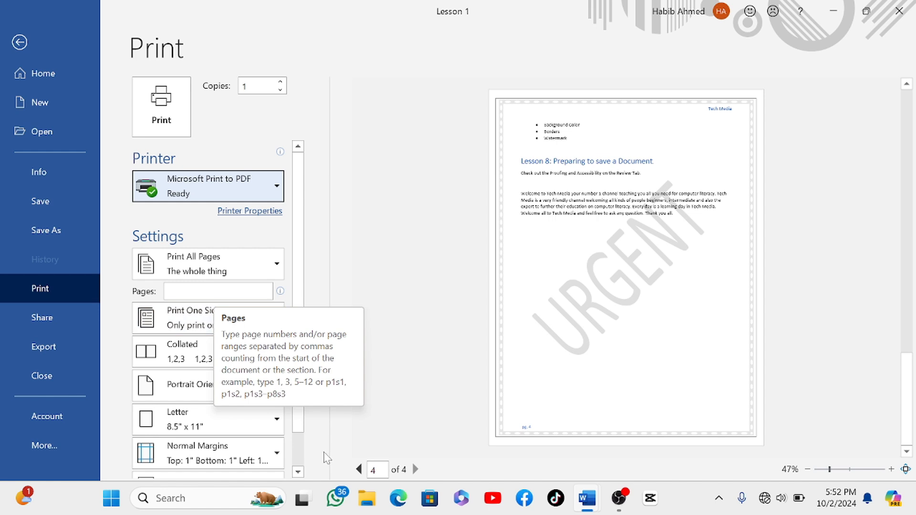
- Page back through the print preview from page 4 to page 1
click(359, 470)
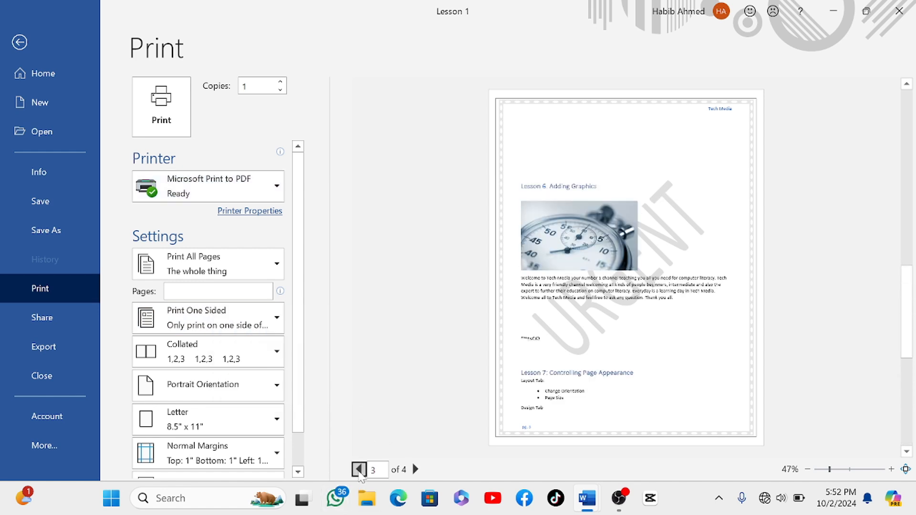
click(359, 469)
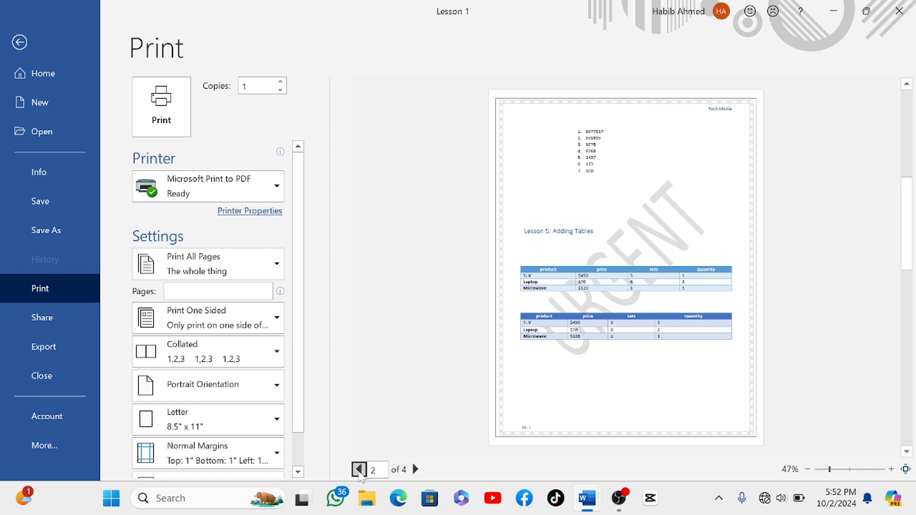
click(359, 470)
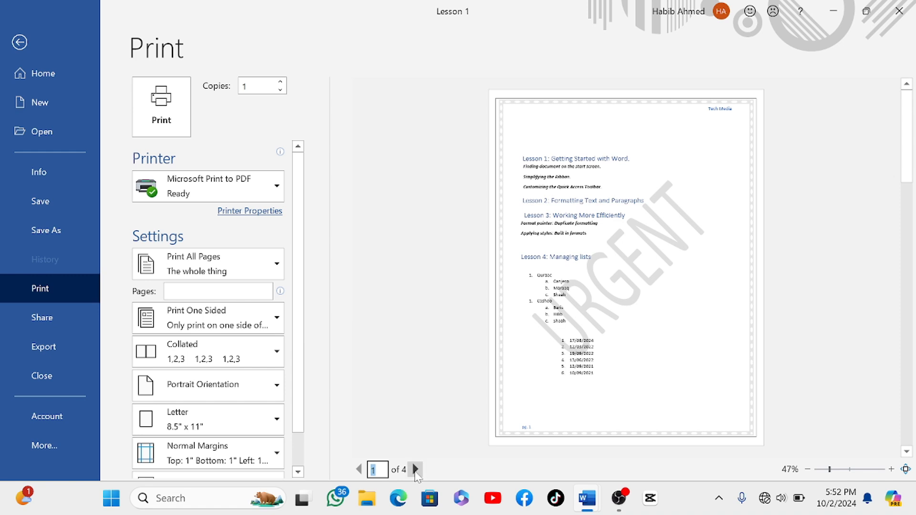
- Page forward through the print preview from page 1 to page 4
click(415, 470)
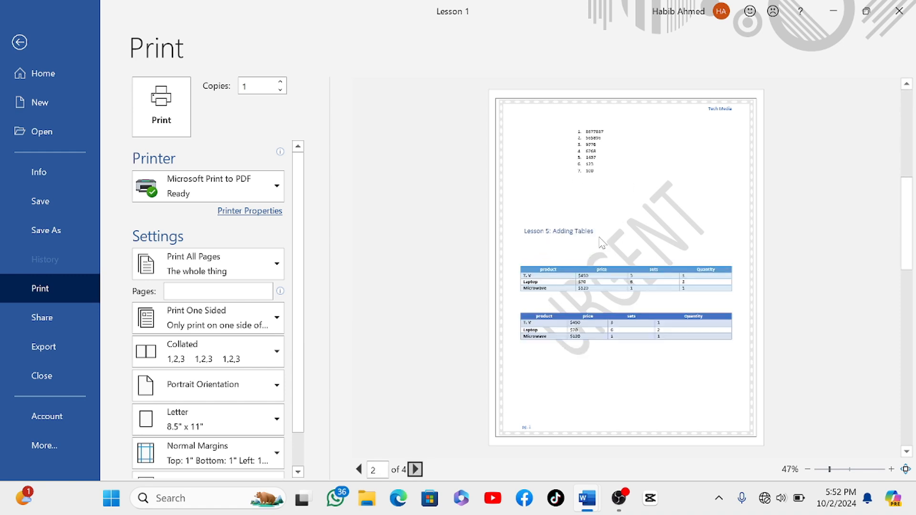
click(416, 470)
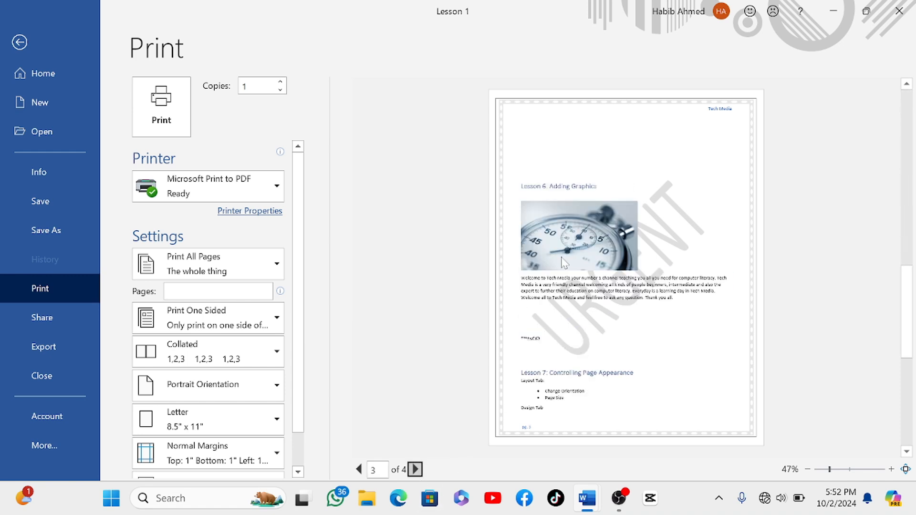
click(415, 469)
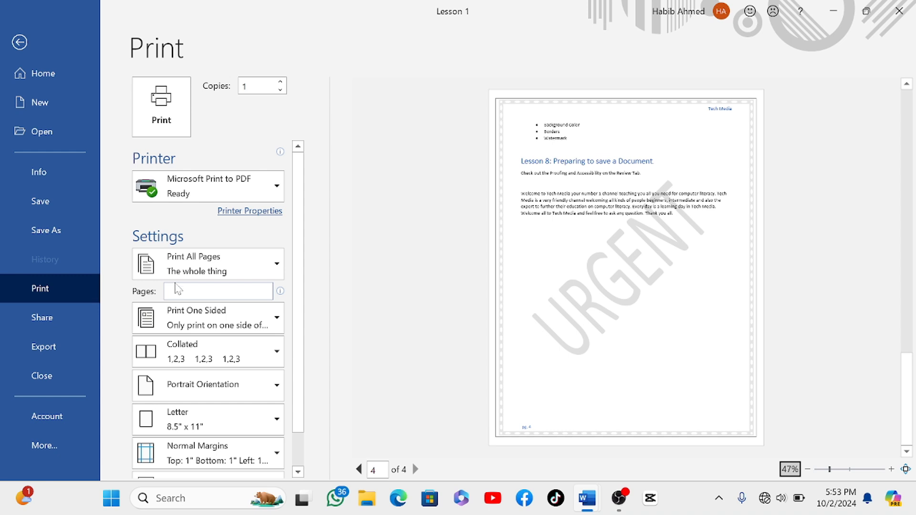
- Check the print range, one- or two-sided and collation choices, keeping Print All Pages, Print One Sided and Collated
click(280, 266)
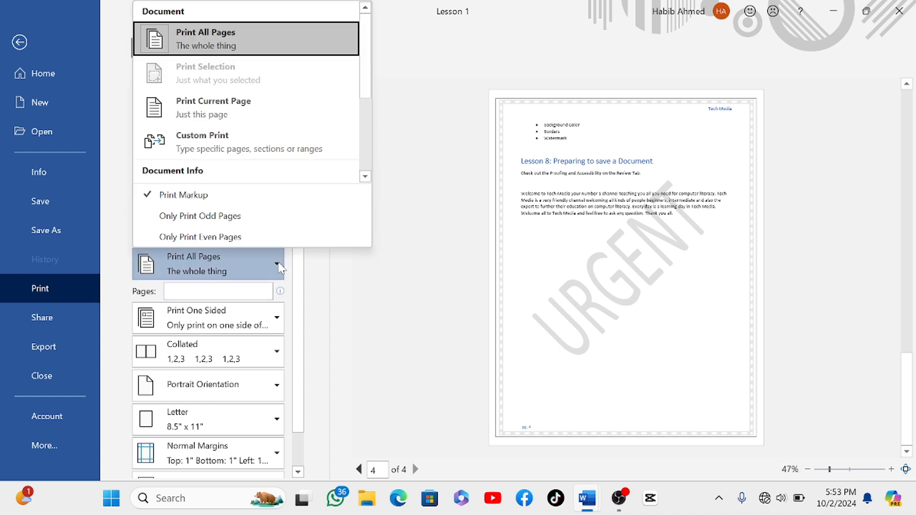
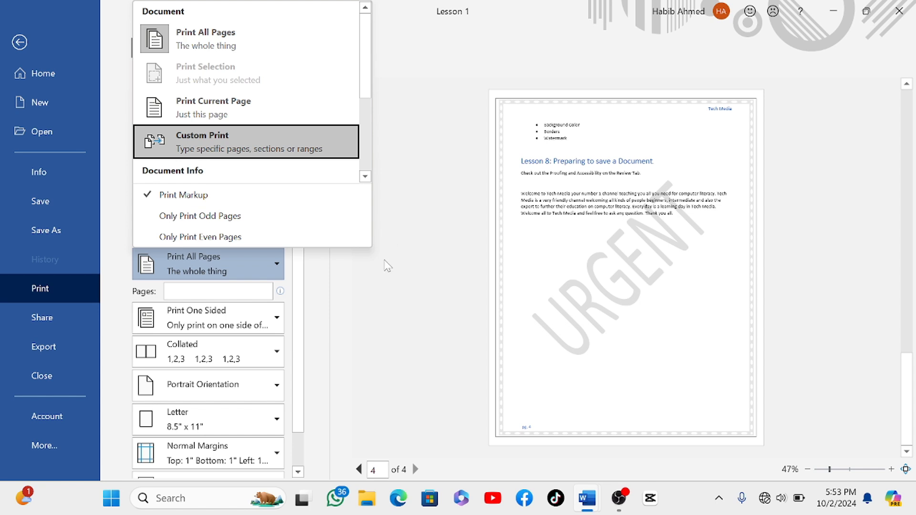
click(387, 267)
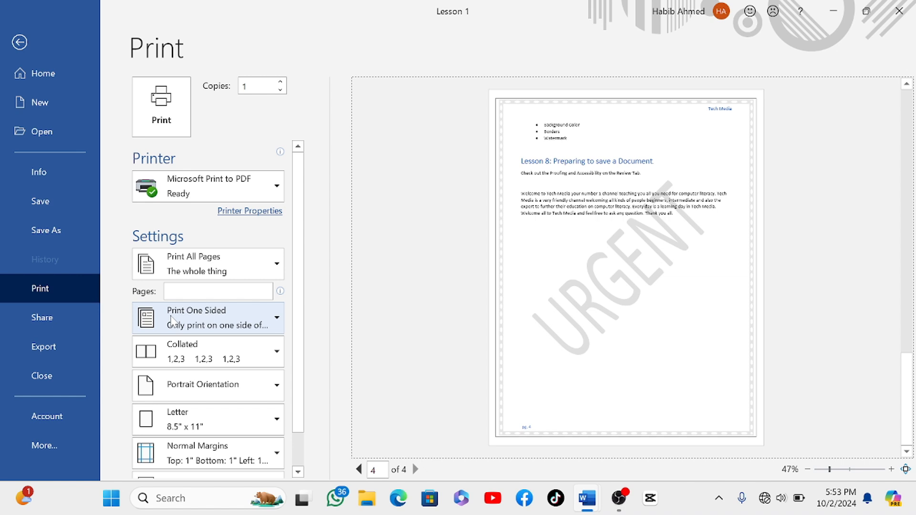
scroll(174, 322, down, 1)
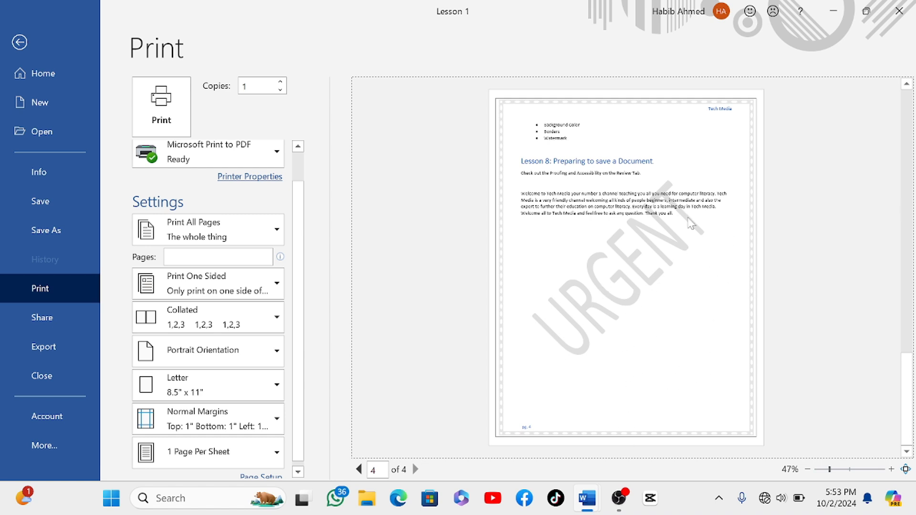
click(278, 286)
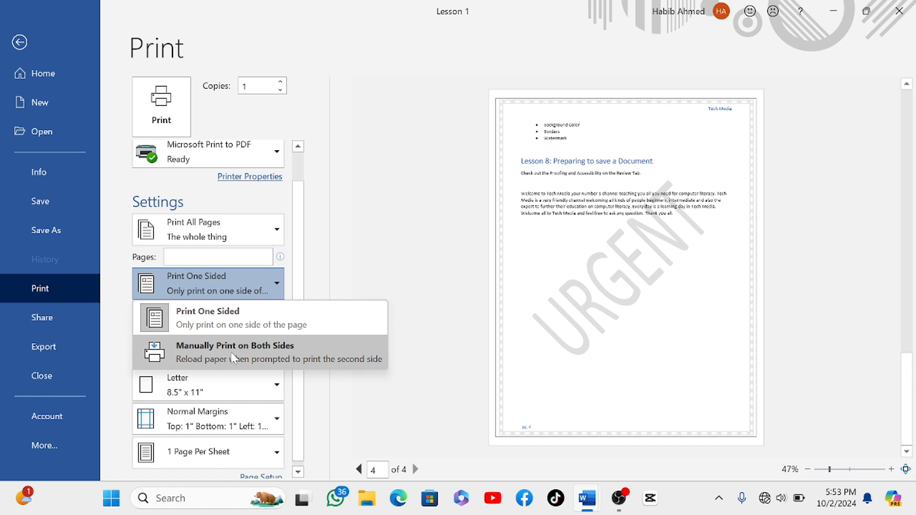
click(325, 310)
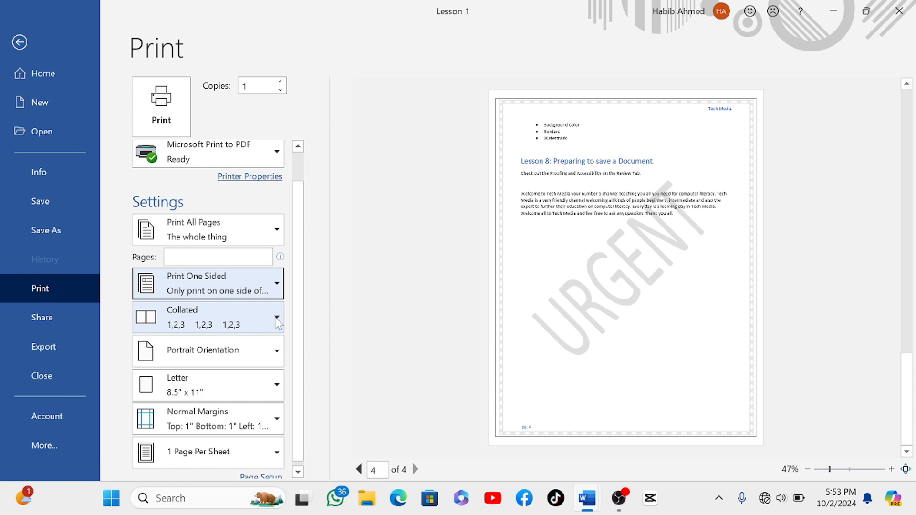
click(277, 319)
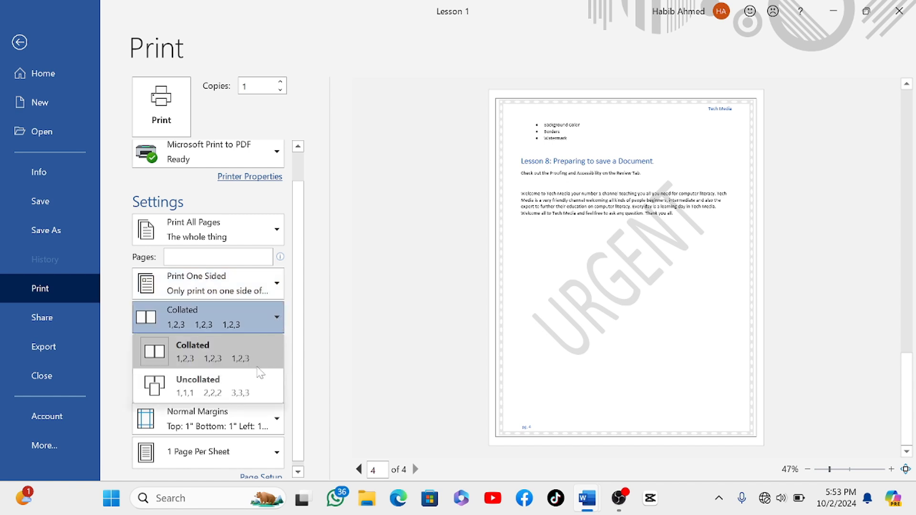
click(280, 323)
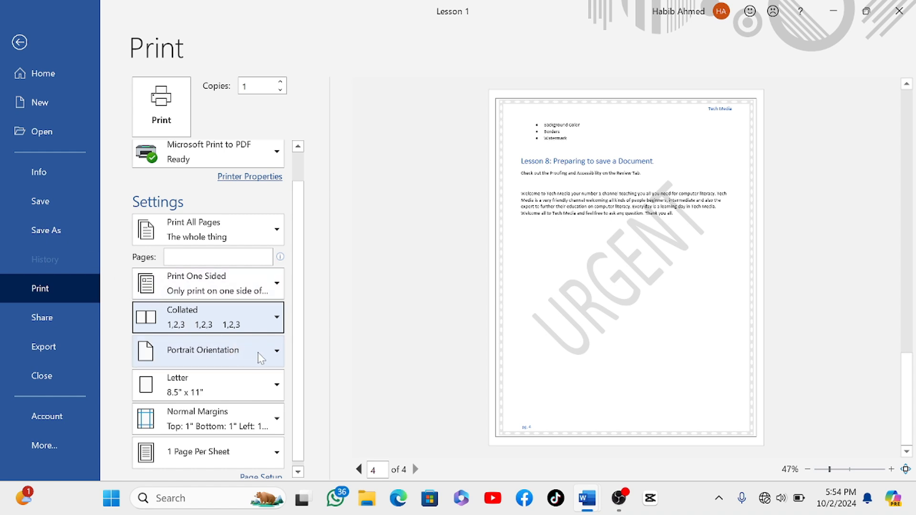
- Try landscape orientation, paging back through the preview to page 1, and restore portrait orientation
click(277, 354)
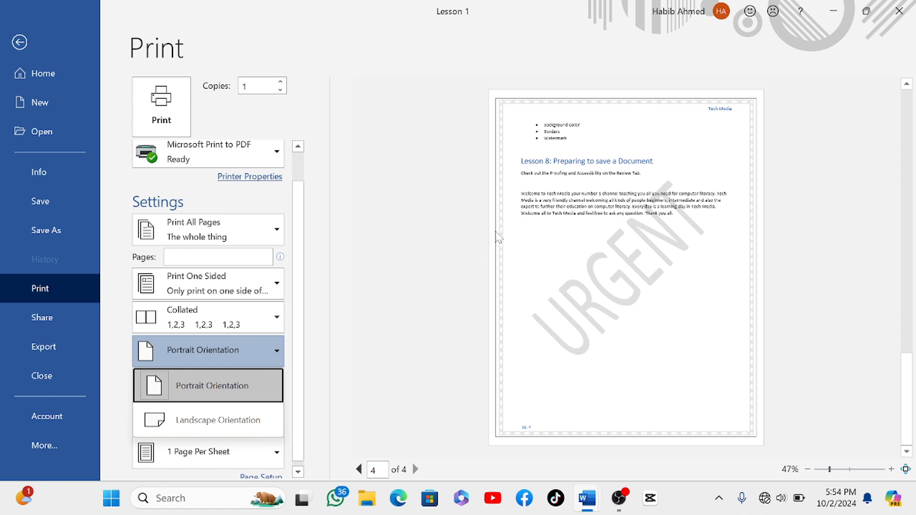
click(234, 422)
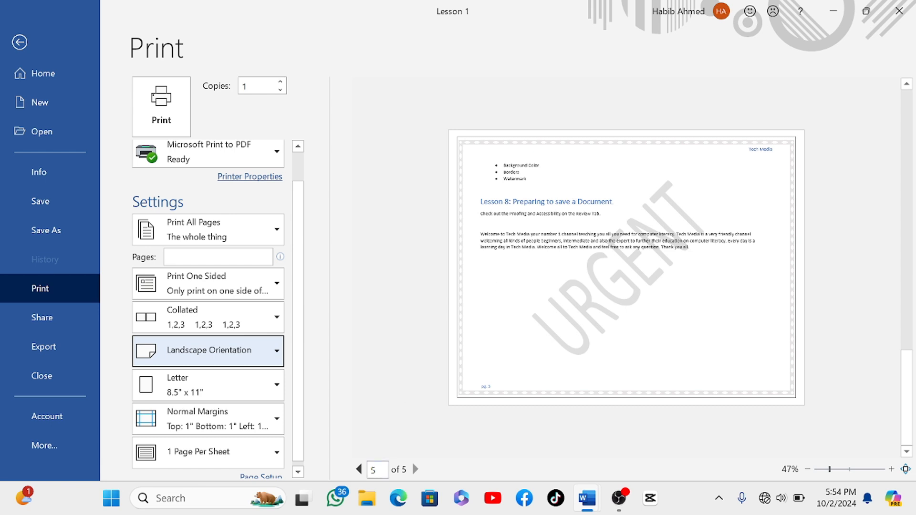
click(359, 470)
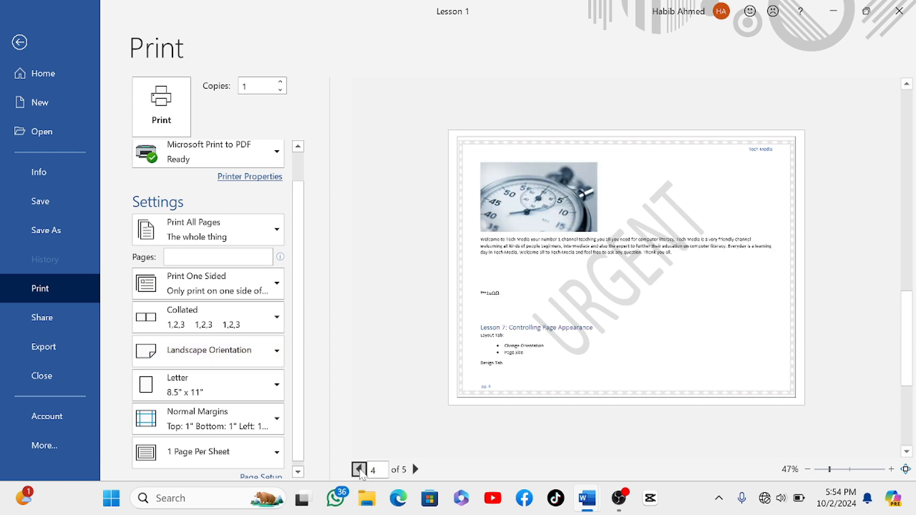
click(359, 469)
click(359, 470)
click(359, 469)
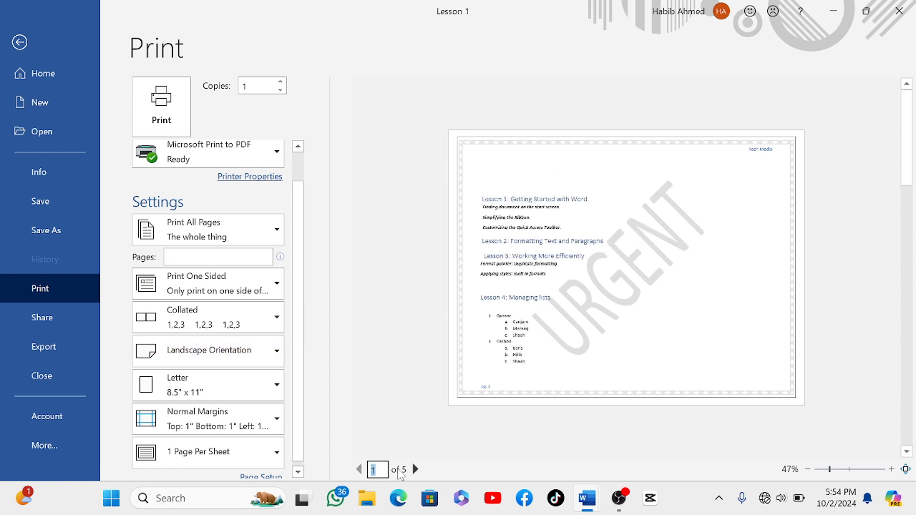
click(279, 355)
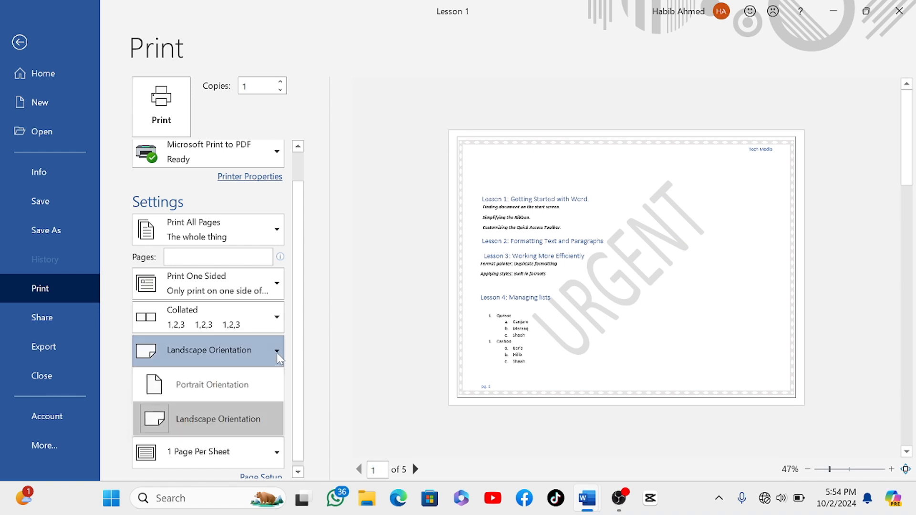
click(228, 392)
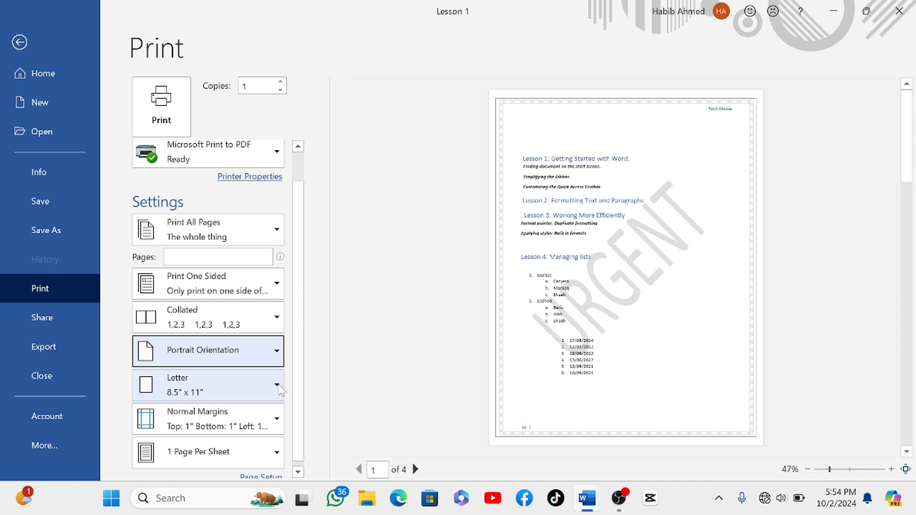
- Try the A3 paper size in the print preview and set the paper back to Letter 8.5" x 11"
click(278, 387)
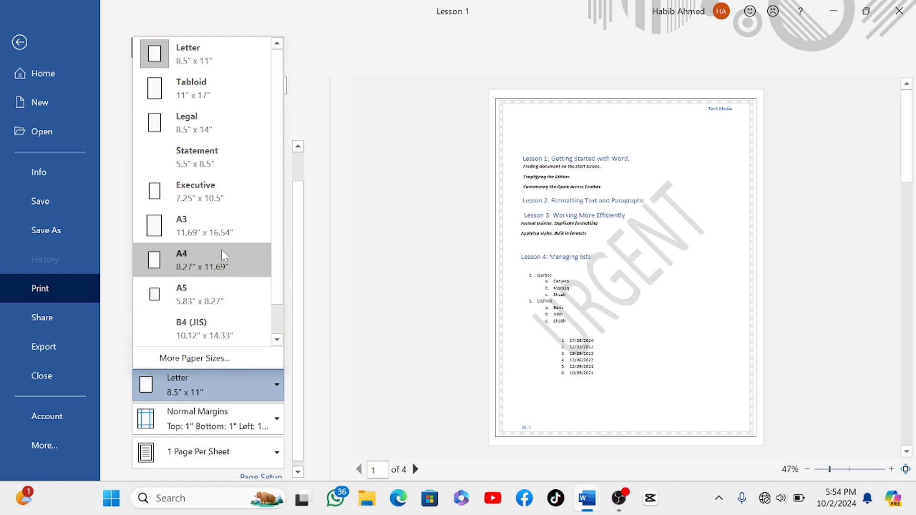
click(223, 234)
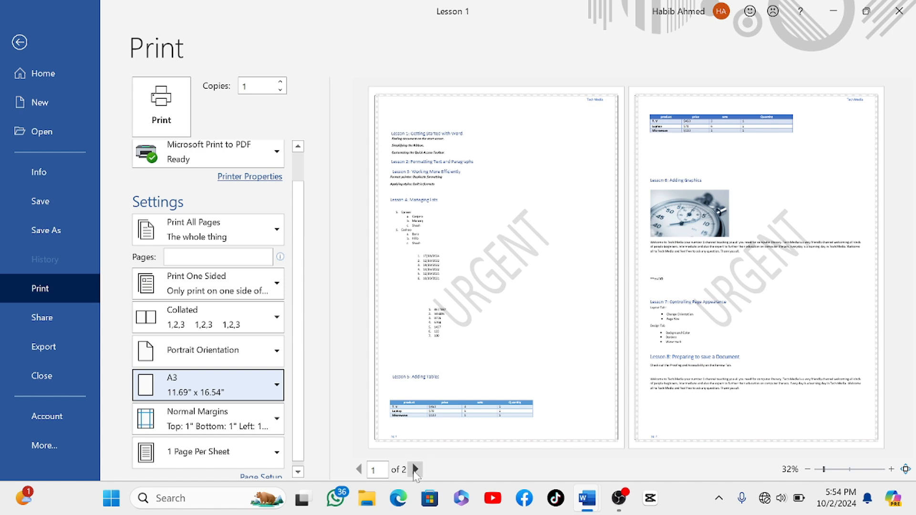
click(414, 470)
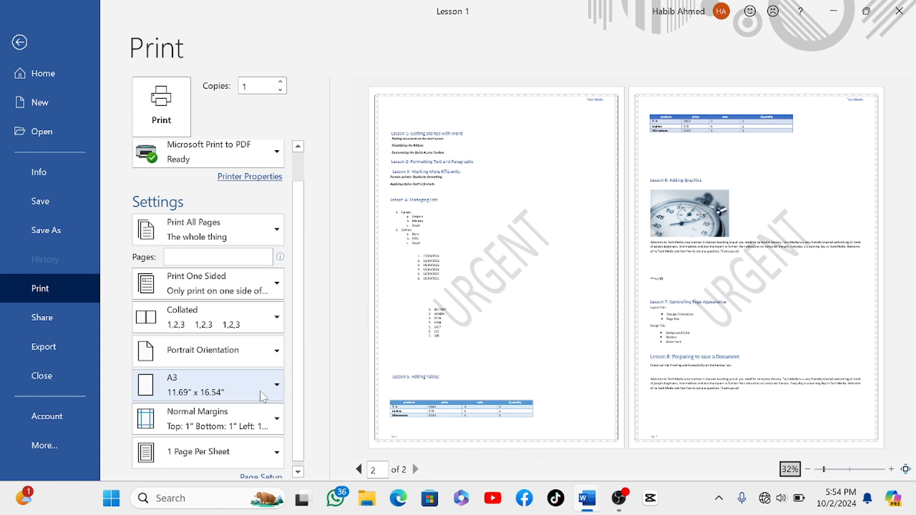
scroll(261, 397, down, 1)
click(275, 379)
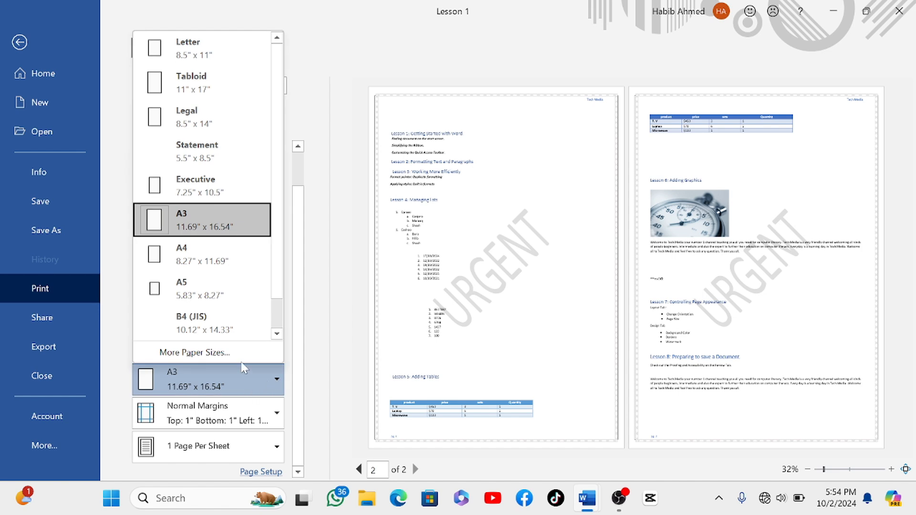
click(212, 56)
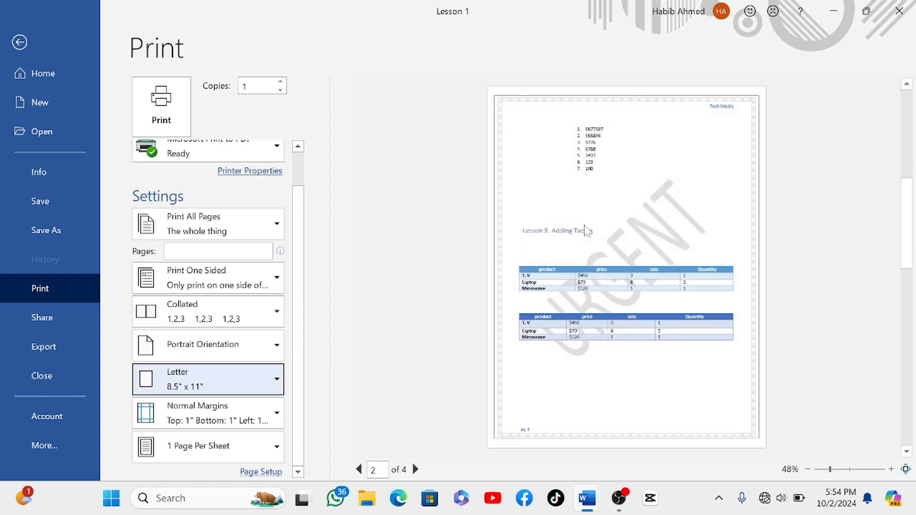
scroll(587, 232, down, 1)
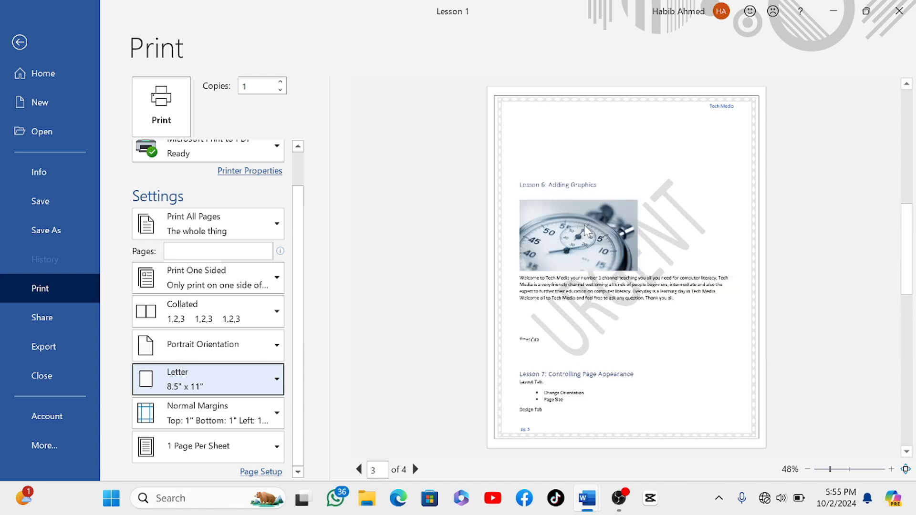
scroll(588, 232, up, 1)
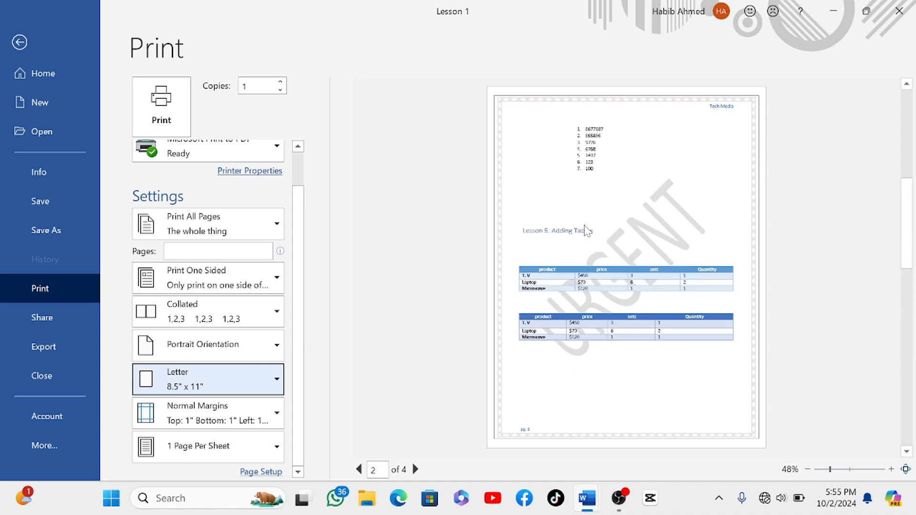
- Check the available margin presets, keeping Normal Margins, and look over the remaining print settings
click(277, 418)
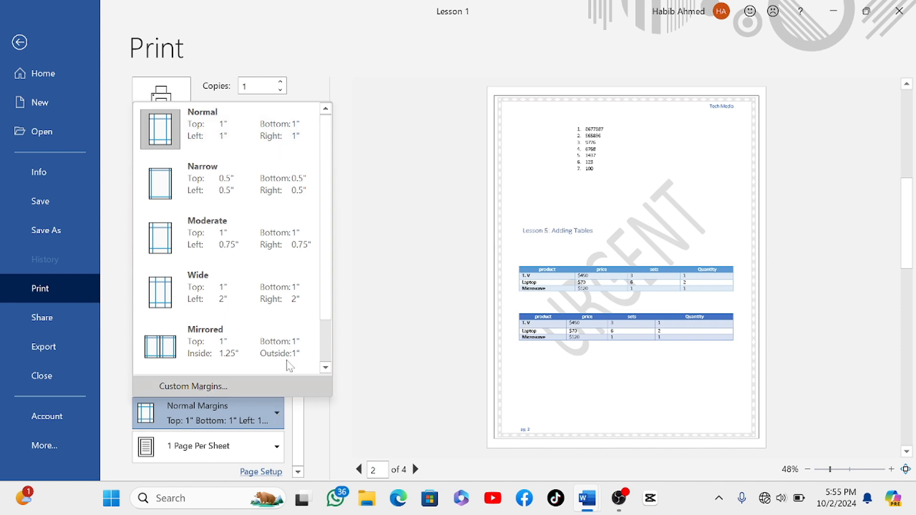
click(383, 313)
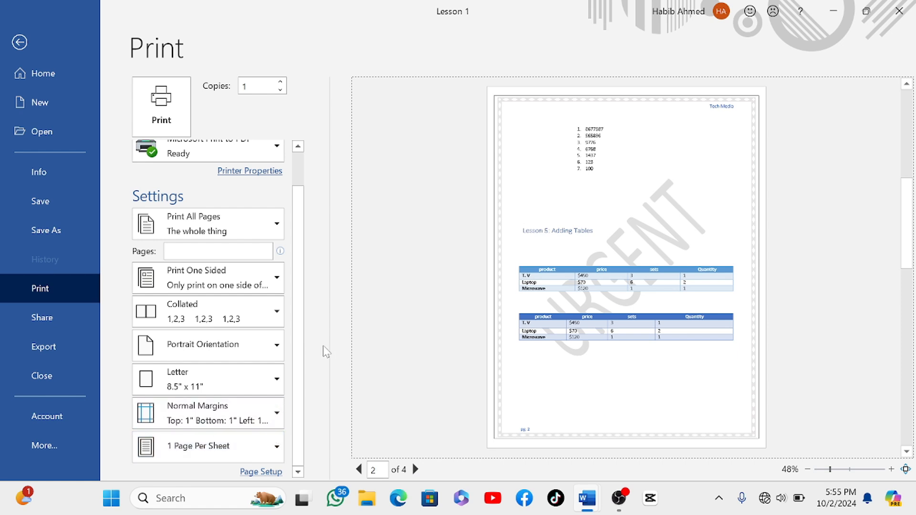
scroll(272, 324, up, 2)
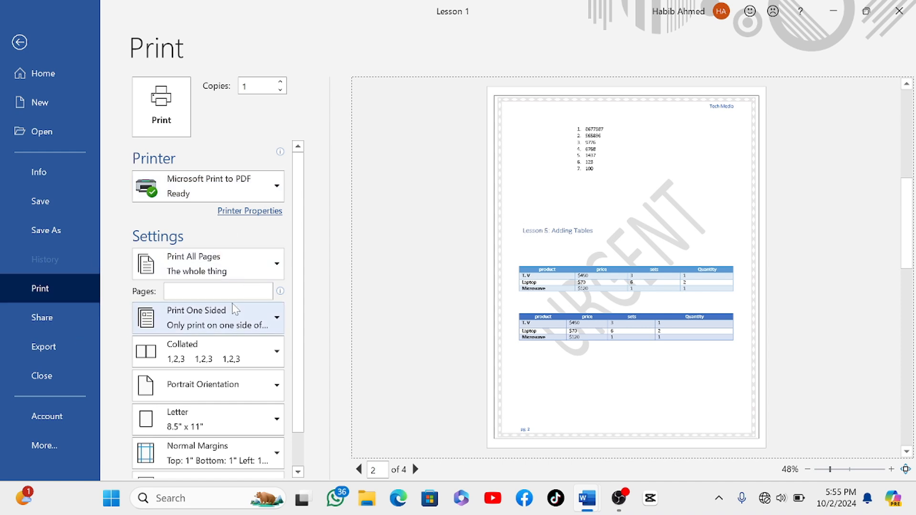
scroll(236, 311, down, 1)
scroll(243, 305, up, 1)
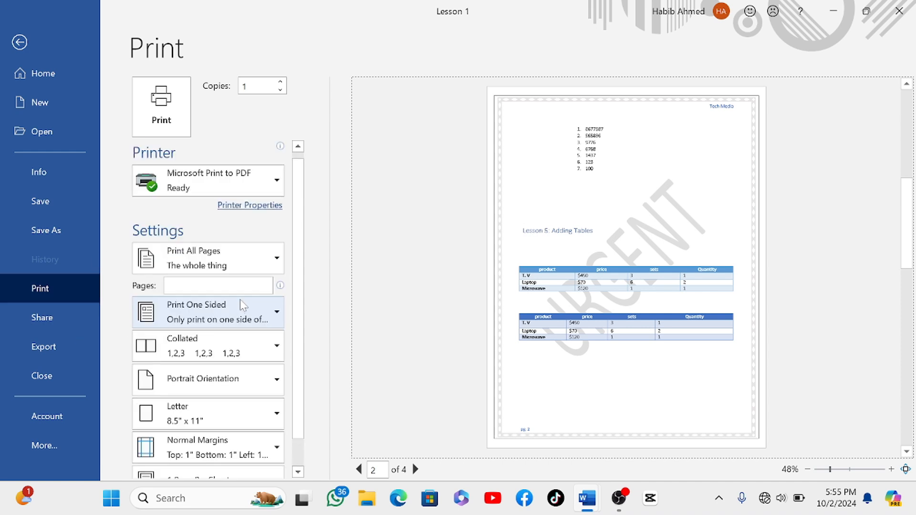
- Export the document as a PDF named Lesson 1 to the Desktop, with standard optimization and opening after publishing
click(52, 351)
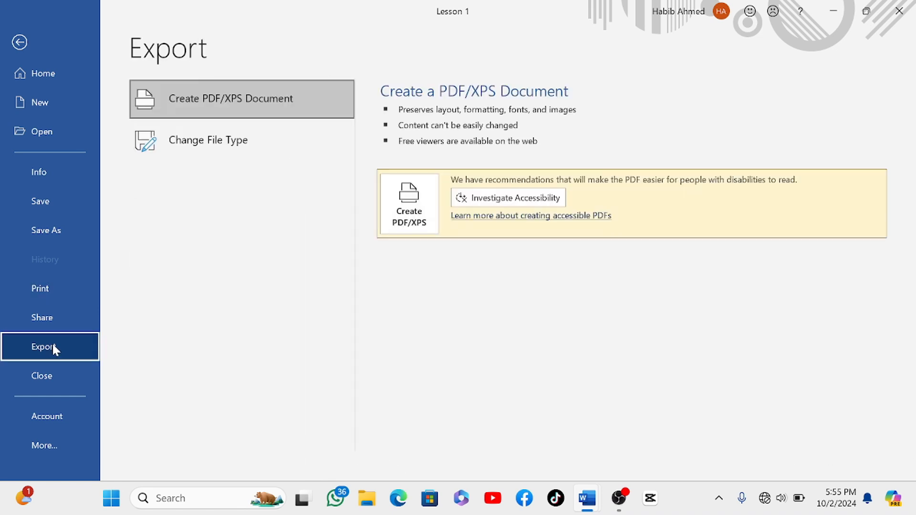
click(411, 205)
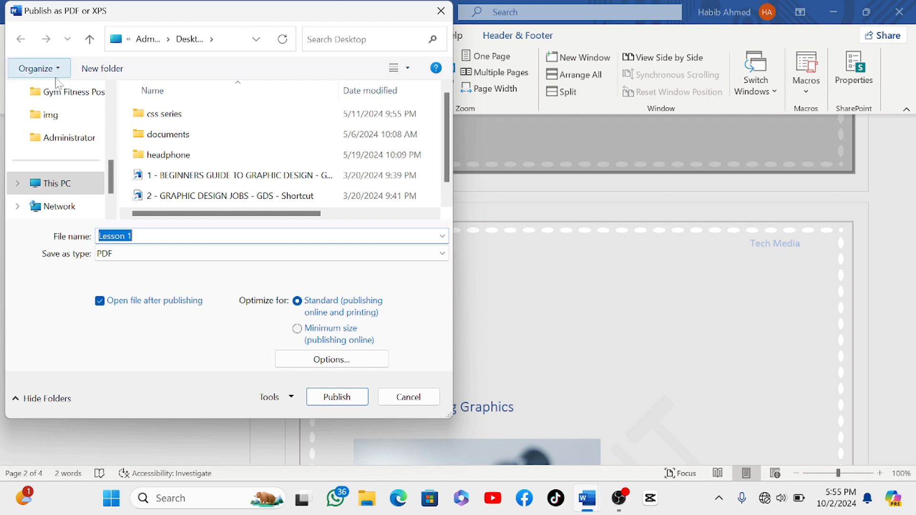
scroll(58, 105, up, 5)
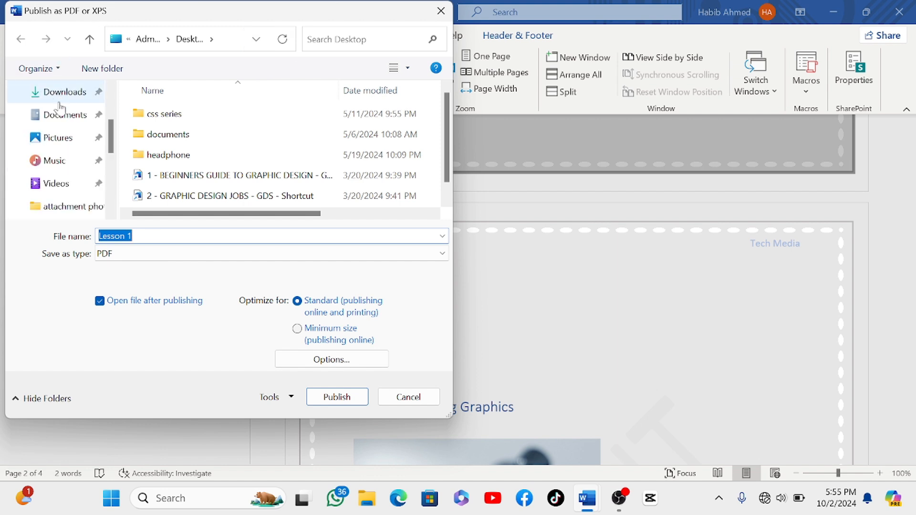
scroll(60, 109, up, 2)
scroll(60, 109, up, 1)
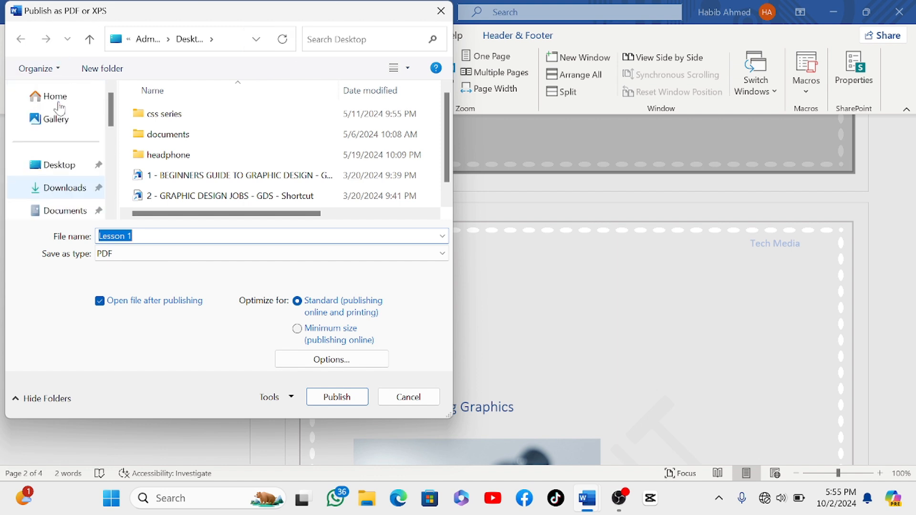
click(70, 164)
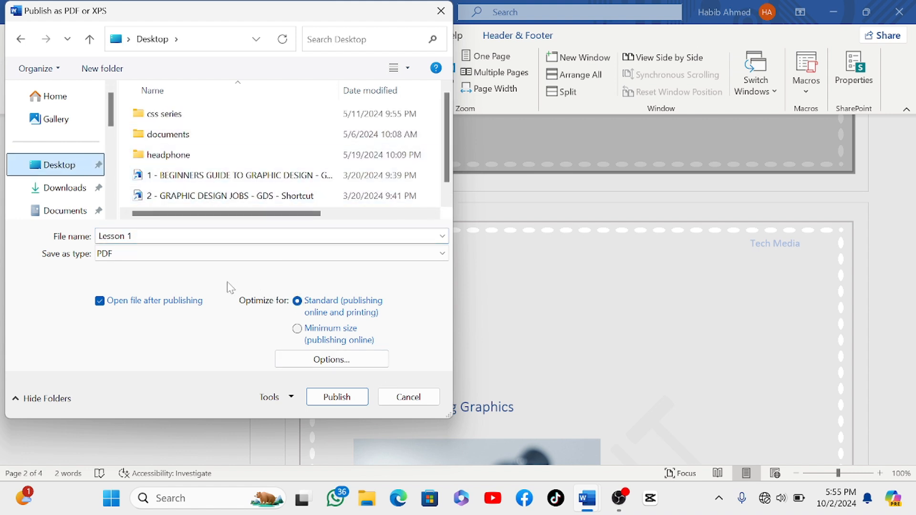
click(337, 399)
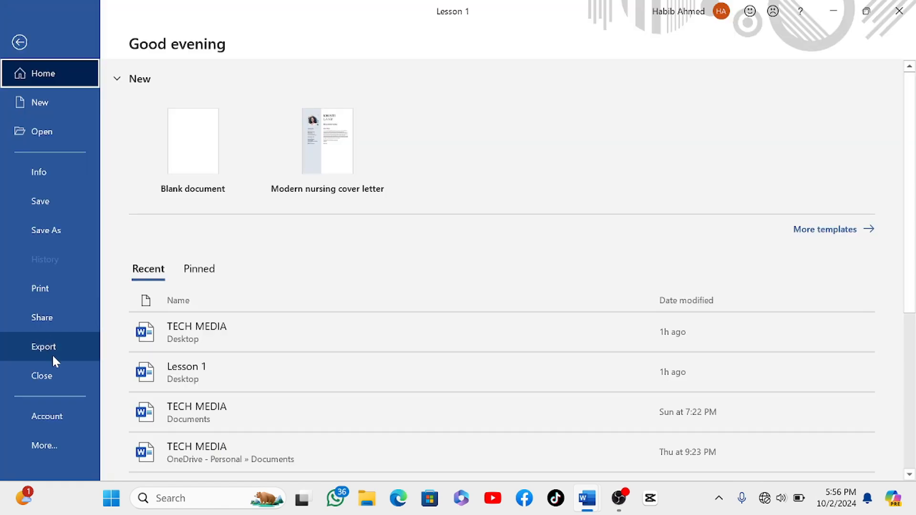
- Save the document to the Desktop as a Word Document named Lesson 1
click(48, 231)
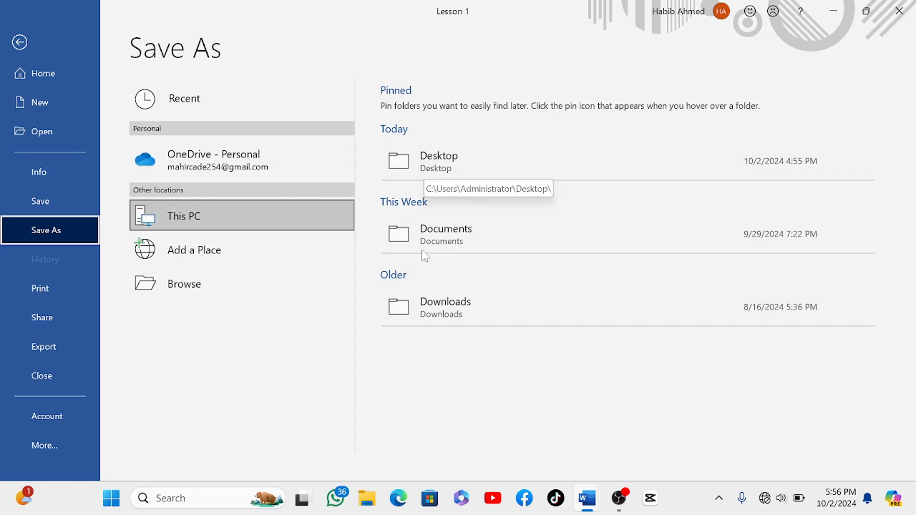
click(459, 154)
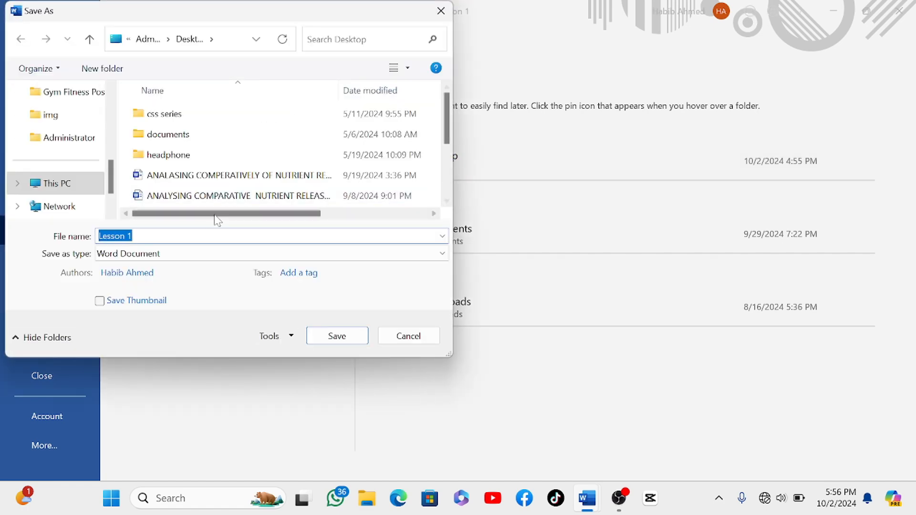
click(337, 337)
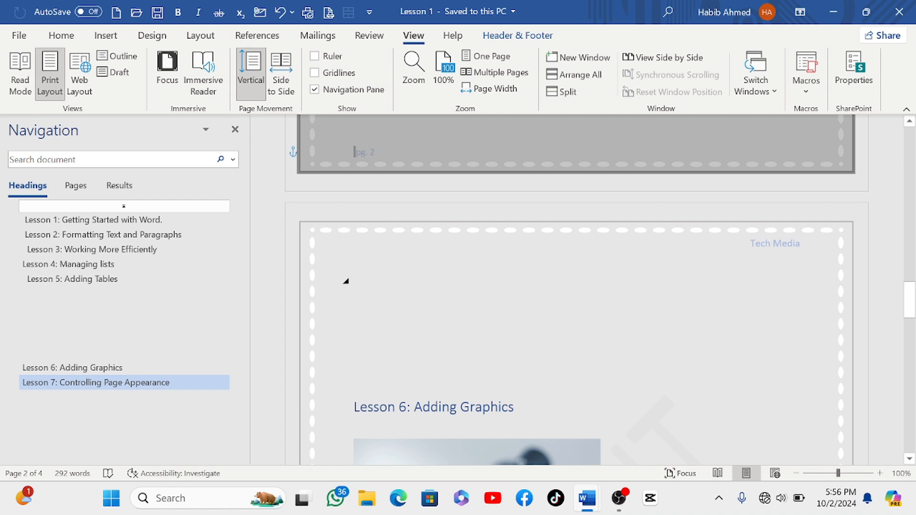
- Leave footer editing and return to the body text below the numbered date list in Lesson 4
scroll(425, 225, up, 6)
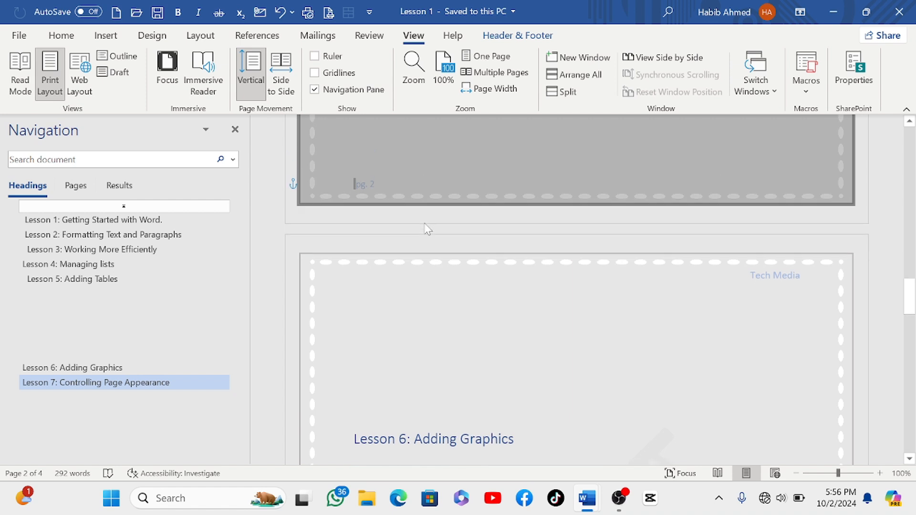
scroll(423, 215, up, 10)
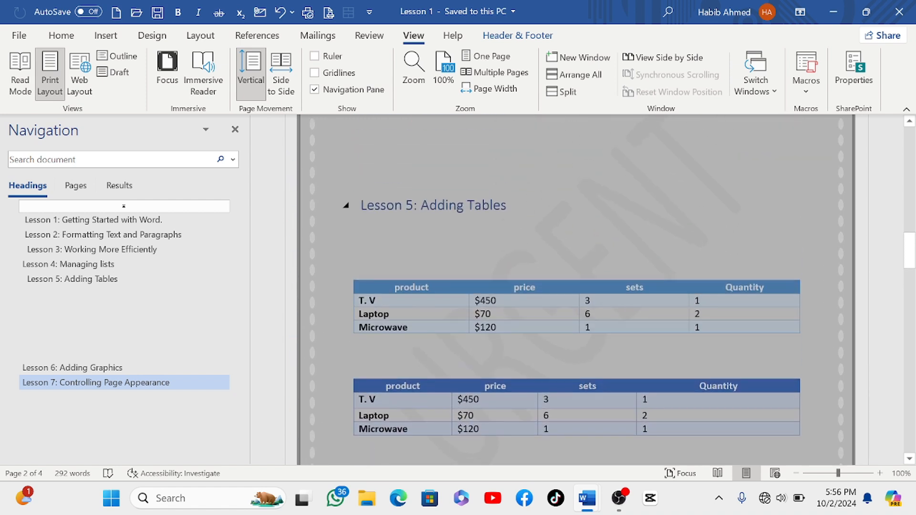
click(403, 252)
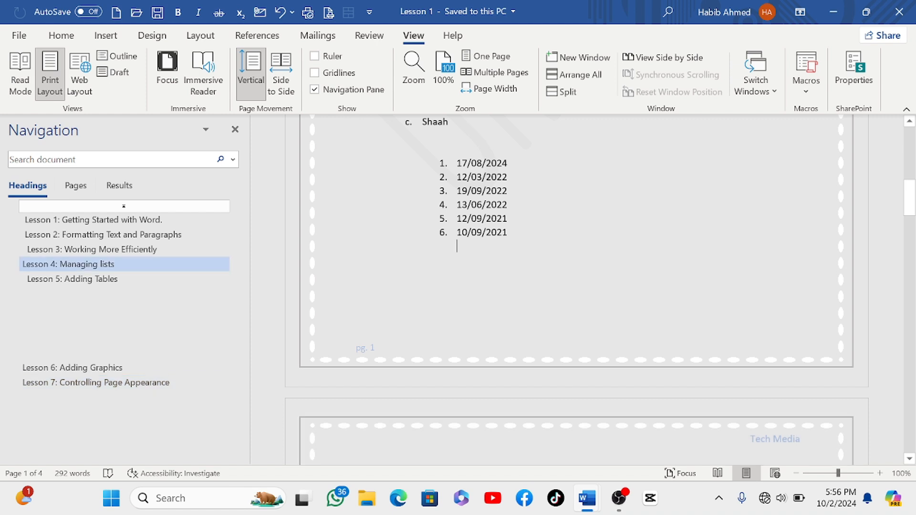
- Review the saved document's content from the Lesson 4 lists through Lesson 8, and back to Lesson 1 on the first page
scroll(403, 254, down, 7)
scroll(573, 292, down, 3)
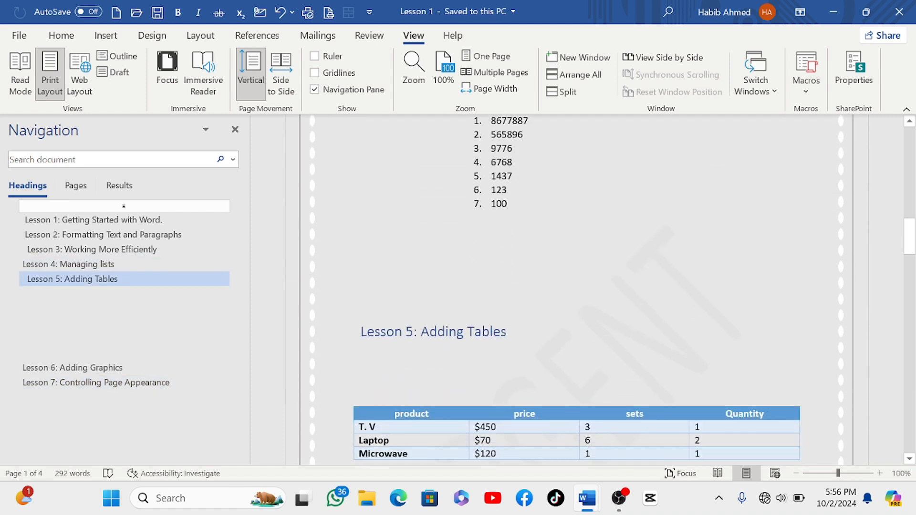
scroll(573, 292, down, 6)
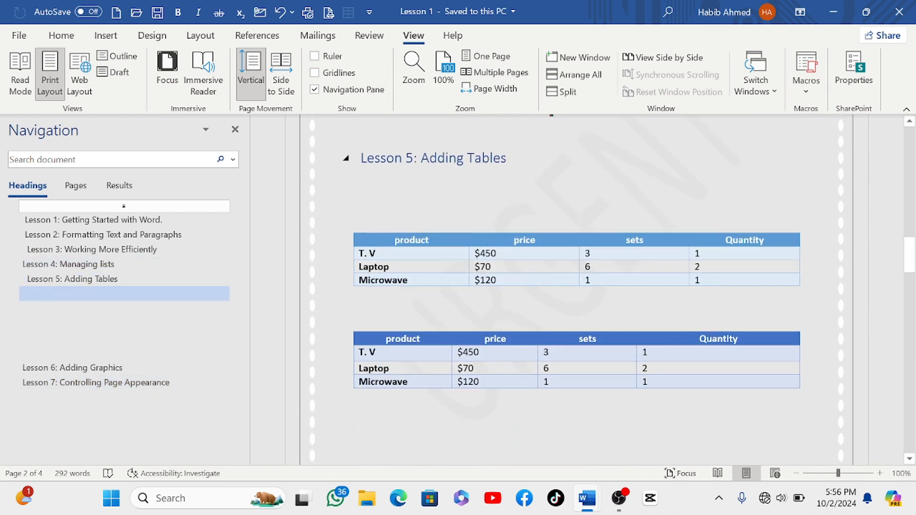
scroll(503, 174, down, 14)
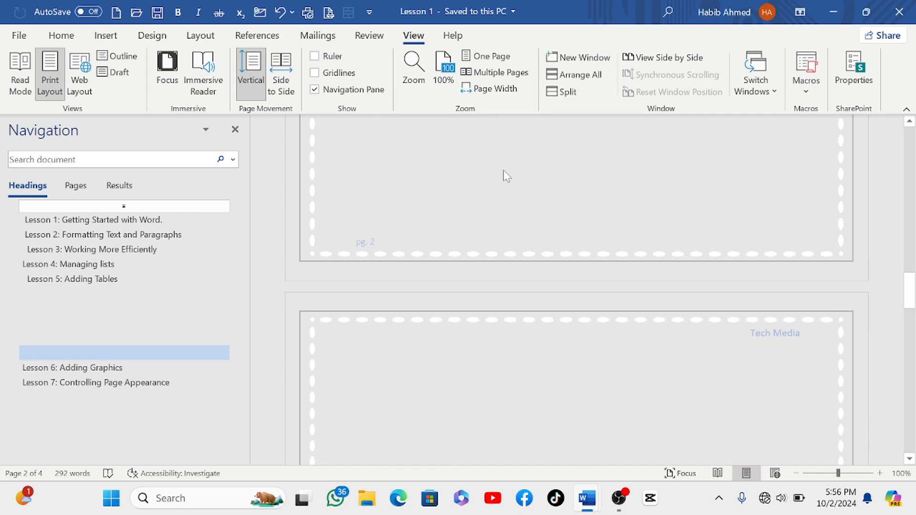
scroll(506, 176, down, 10)
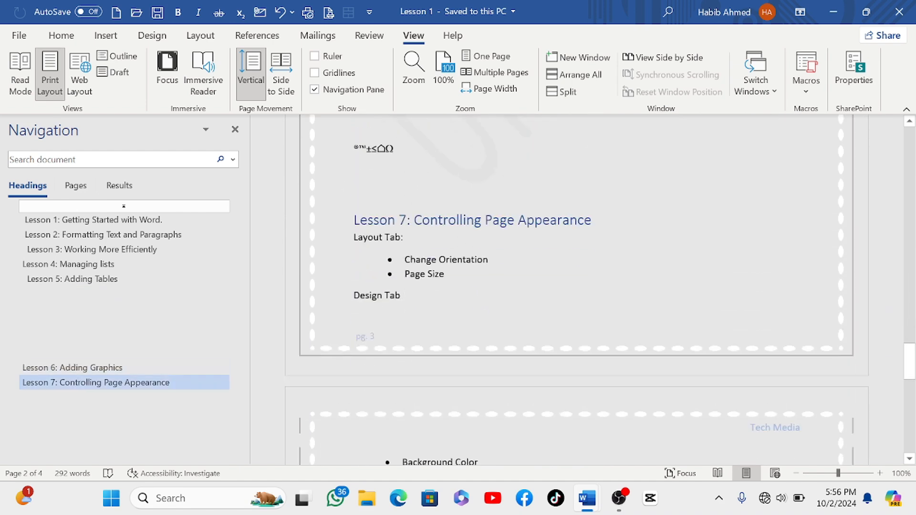
scroll(506, 176, down, 4)
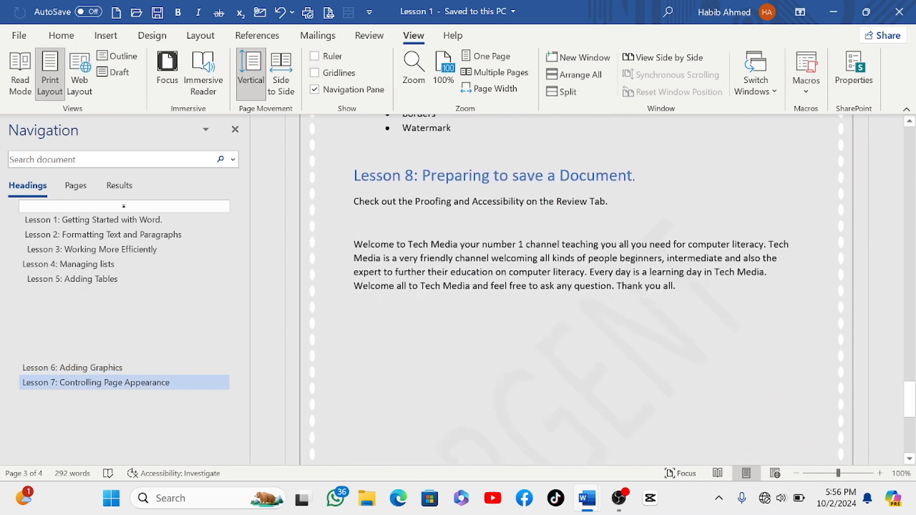
scroll(504, 176, up, 6)
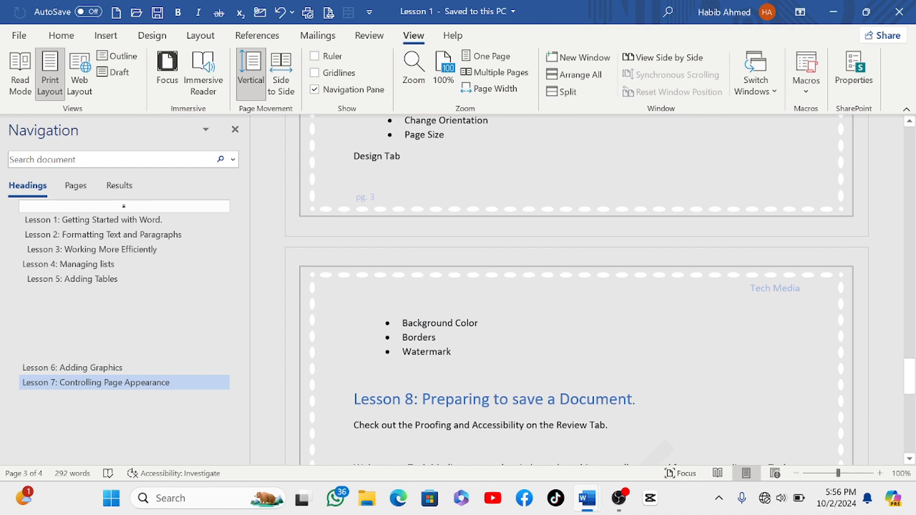
scroll(506, 177, up, 5)
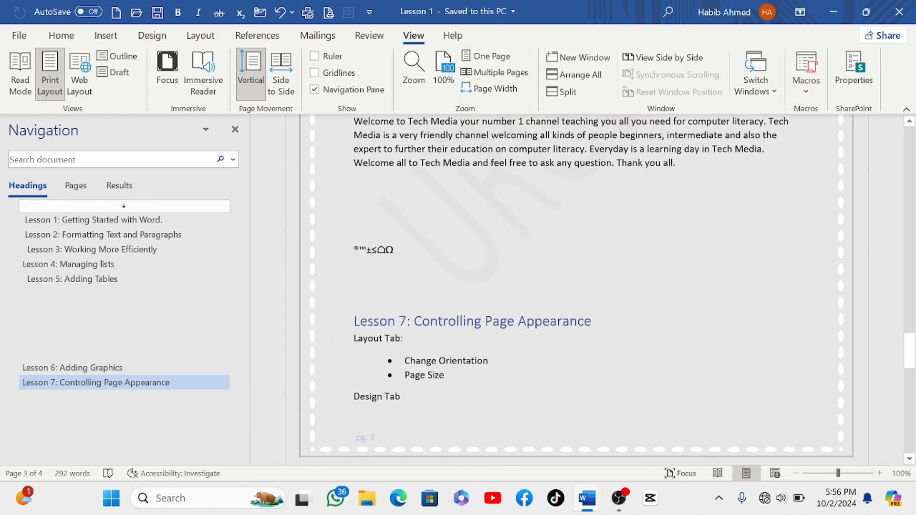
scroll(465, 194, up, 6)
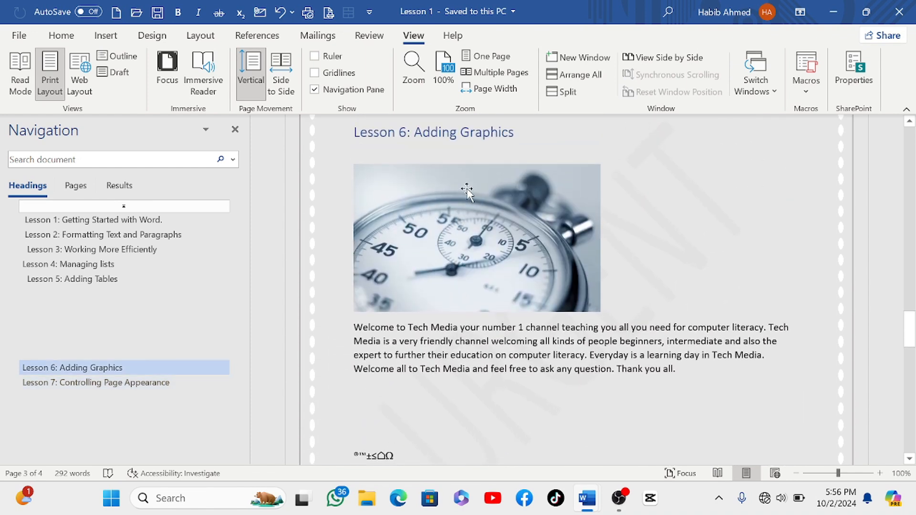
scroll(468, 185, up, 8)
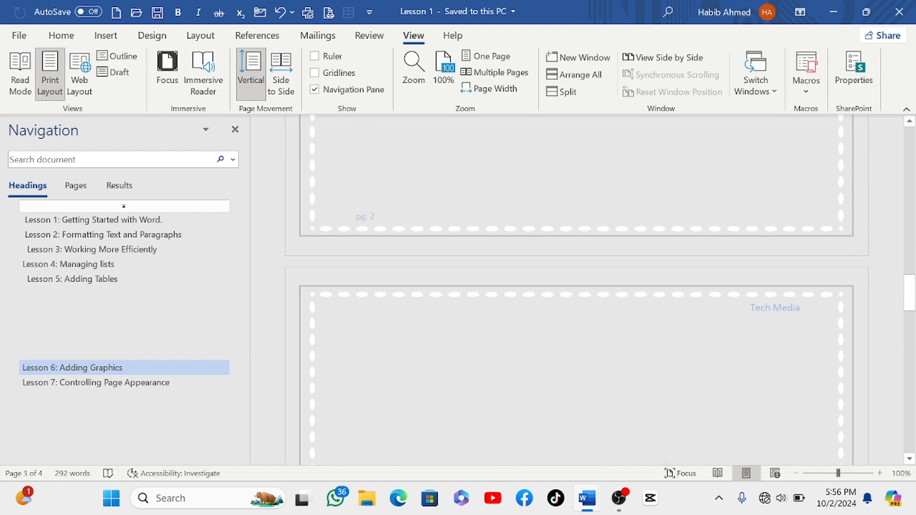
scroll(573, 286, up, 3)
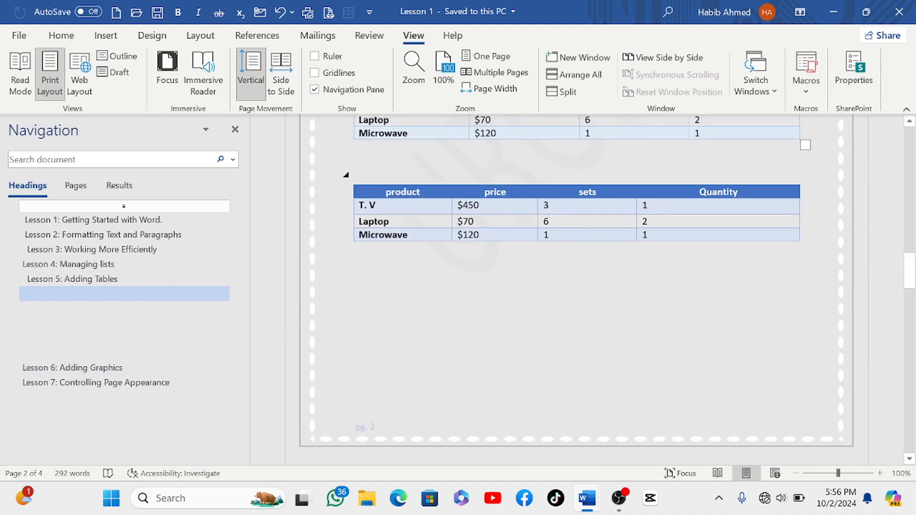
scroll(470, 188, up, 3)
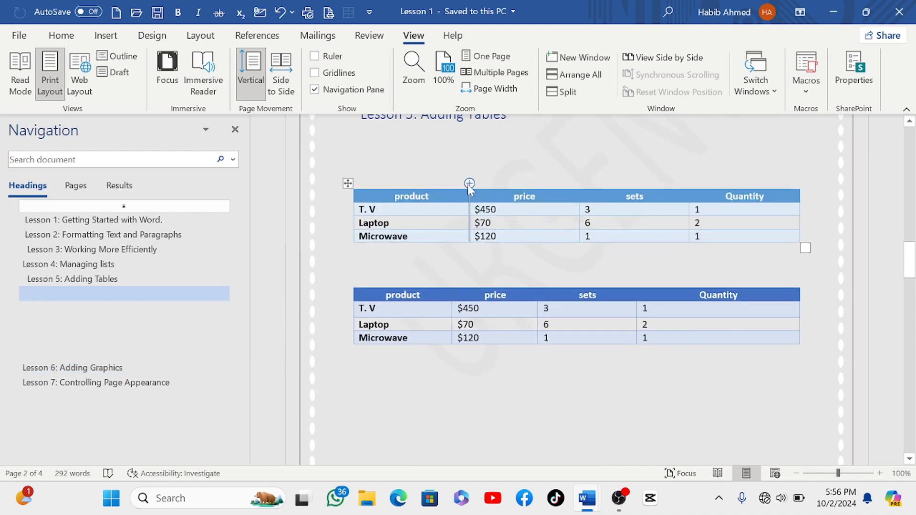
scroll(468, 184, up, 15)
scroll(477, 174, up, 12)
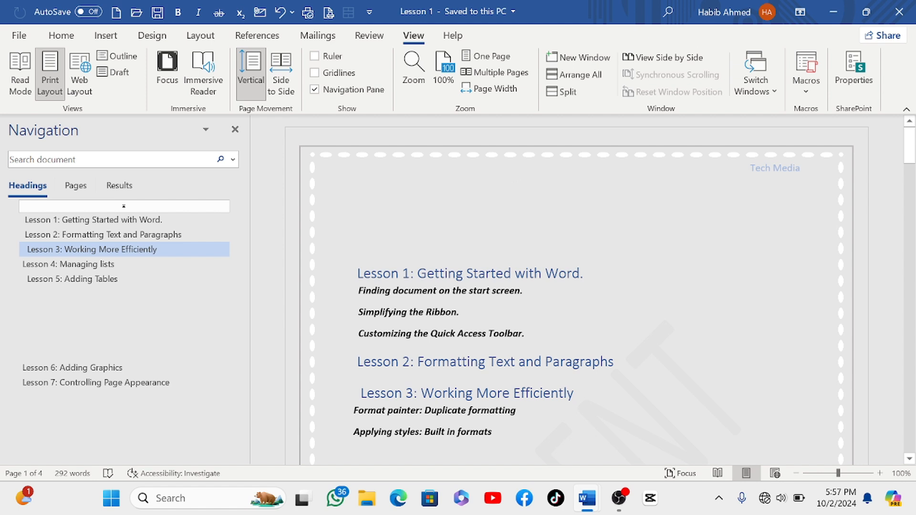
scroll(577, 290, down, 2)
scroll(577, 291, up, 2)
scroll(577, 291, down, 1)
scroll(576, 290, up, 1)
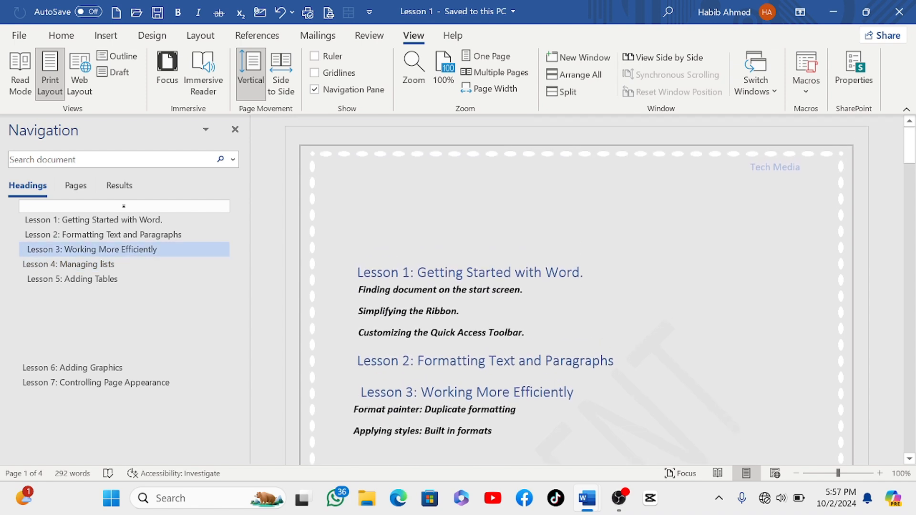
scroll(576, 290, down, 4)
scroll(577, 290, down, 3)
scroll(576, 290, up, 5)
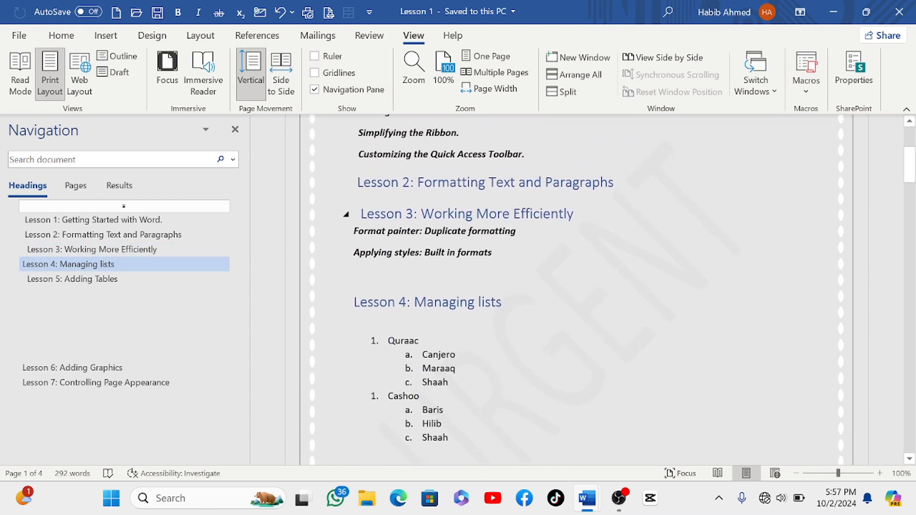
scroll(576, 290, down, 2)
scroll(576, 291, up, 2)
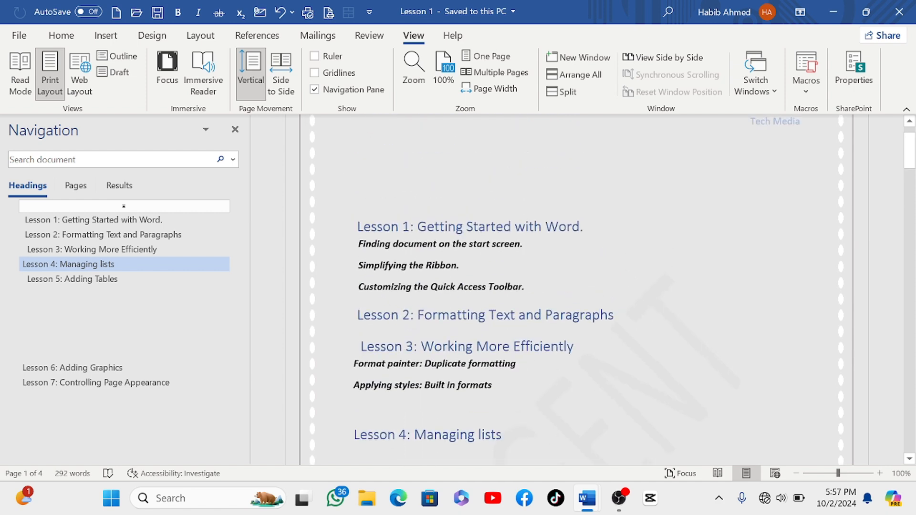
scroll(576, 290, down, 5)
scroll(410, 183, down, 2)
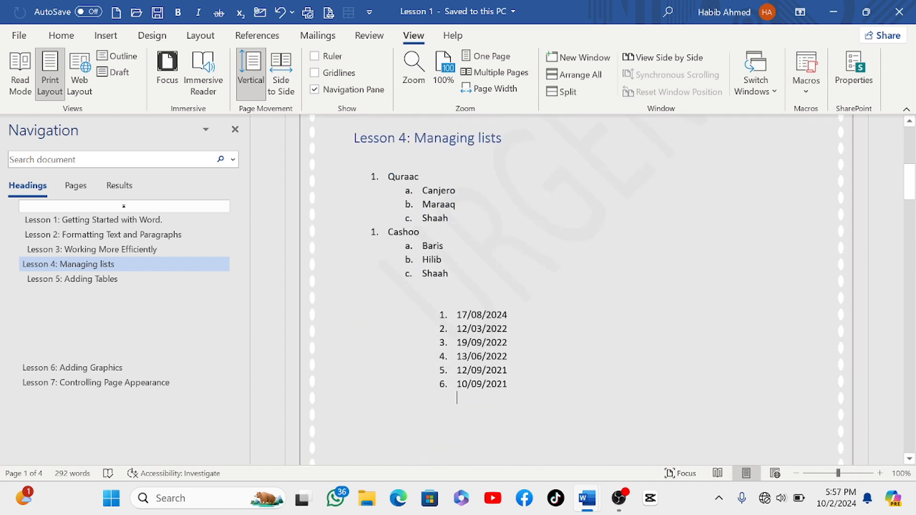
scroll(410, 182, up, 5)
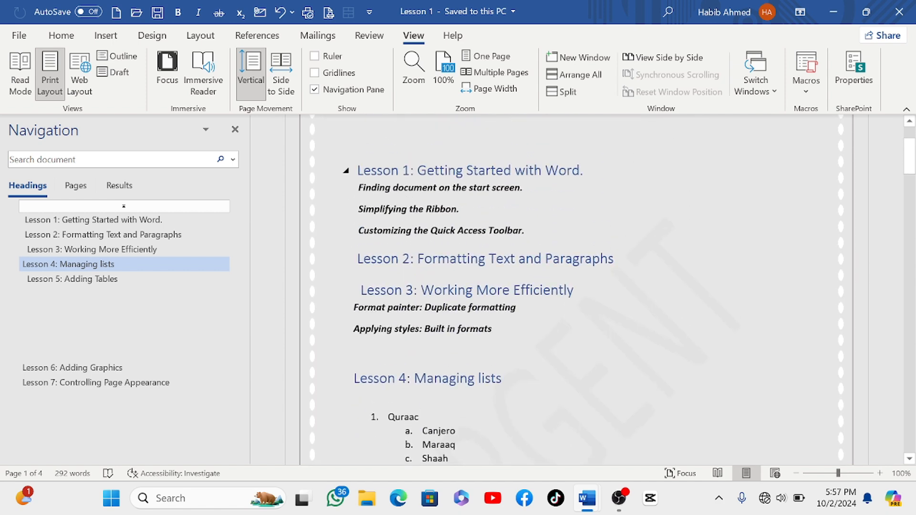
scroll(410, 183, up, 1)
scroll(577, 290, up, 1)
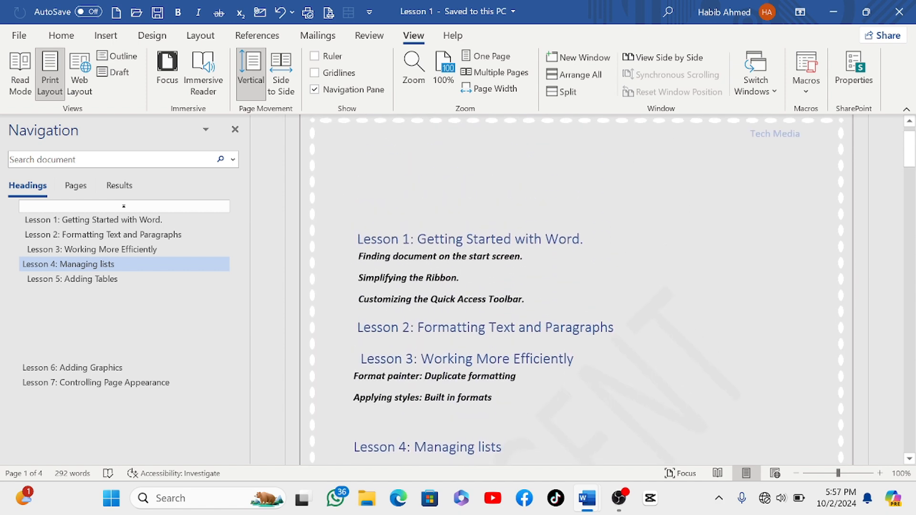